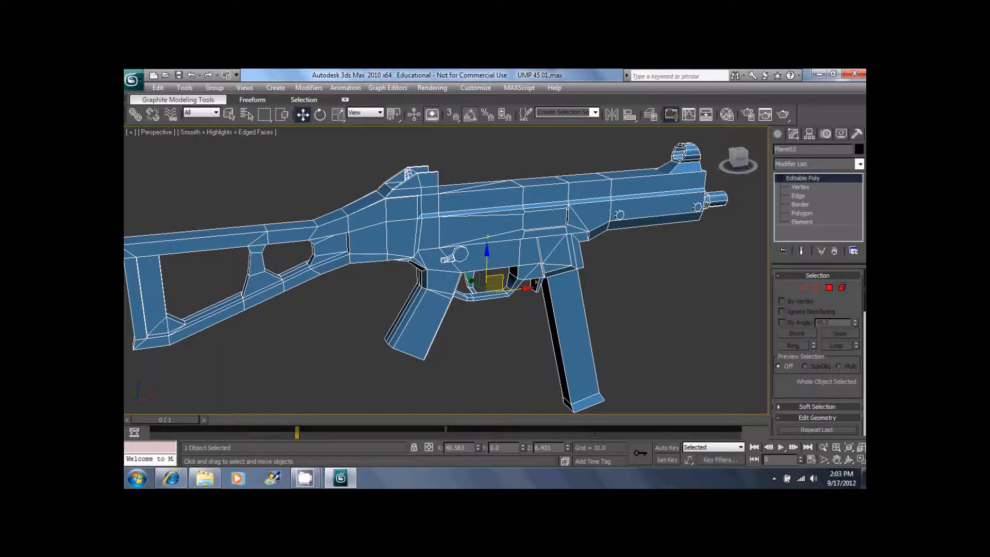
# Apply an Unwrap UVW modifier to the gun model, open its UV editor and minimise the editor window.
pyautogui.click(832, 165)
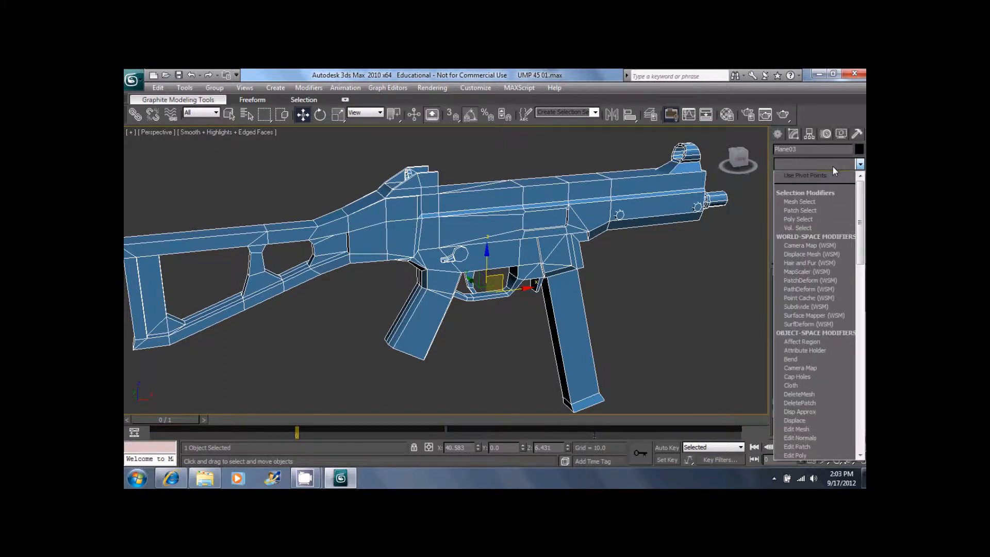
pyautogui.press('u')
pyautogui.press('u')
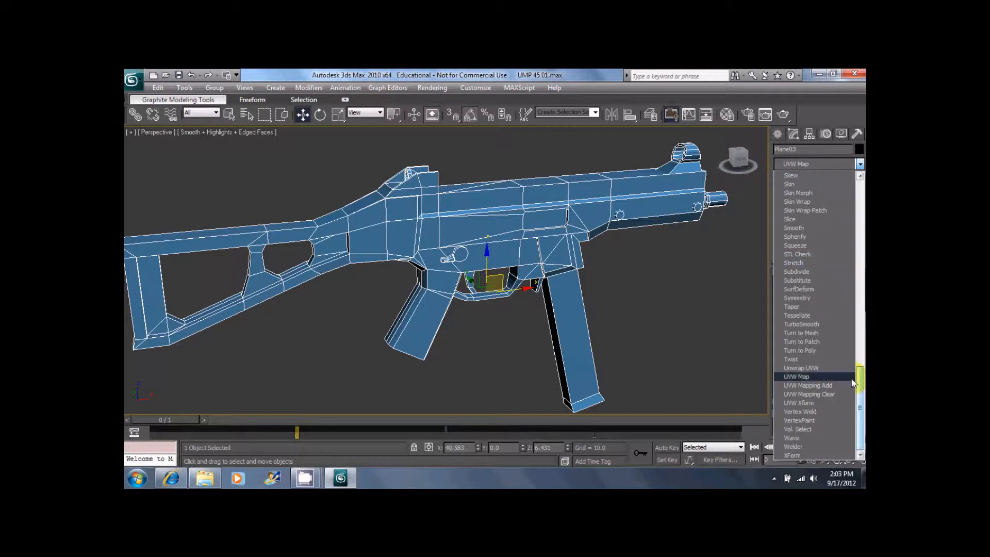
pyautogui.click(811, 367)
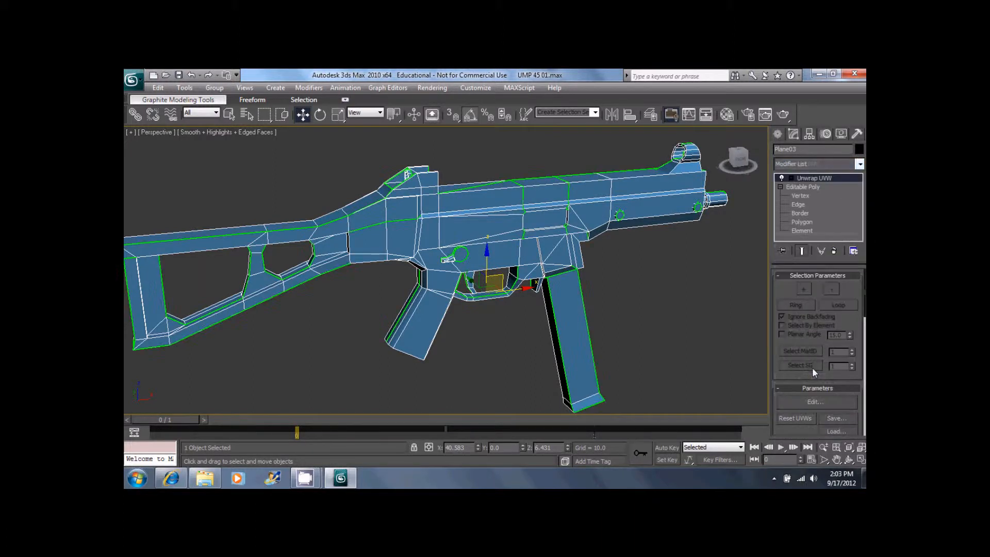
pyautogui.scroll(-3, 848, 320)
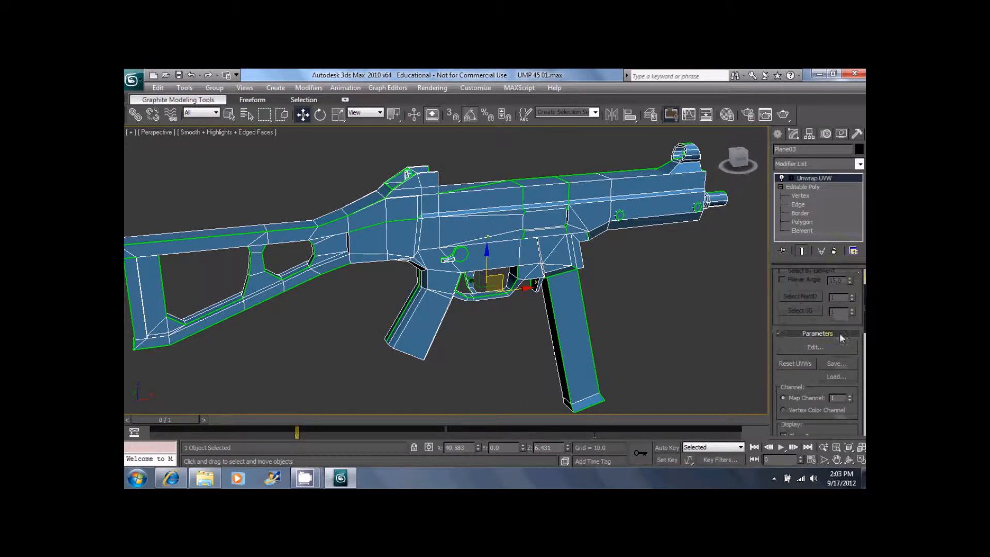
pyautogui.click(813, 347)
pyautogui.scroll(-5, 851, 320)
pyautogui.moveTo(837, 80); pyautogui.dragTo(837, 70)
# Switch the Unwrap UVW modifier to Face level and turn off Normalize Map.
pyautogui.click(790, 178)
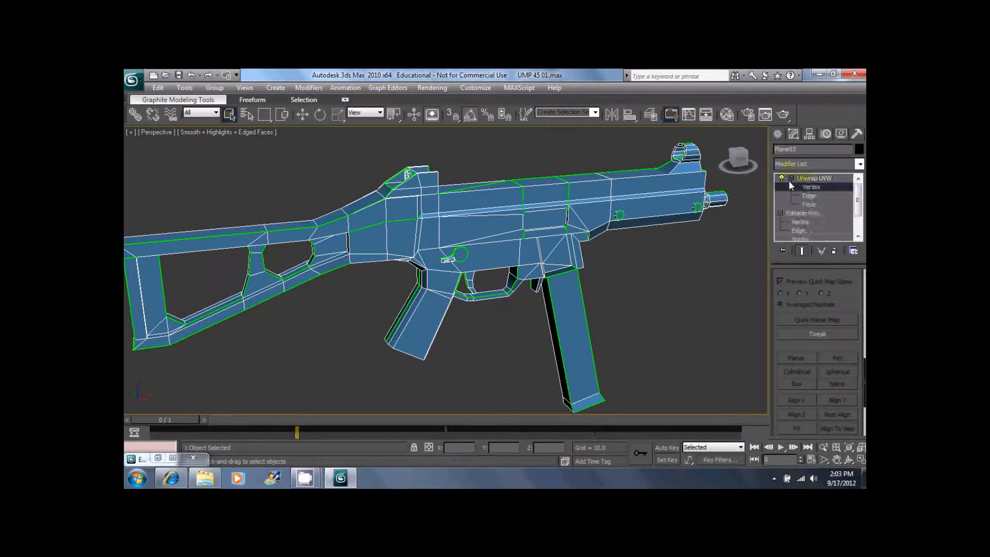
pyautogui.click(809, 204)
pyautogui.scroll(-3, 817, 345)
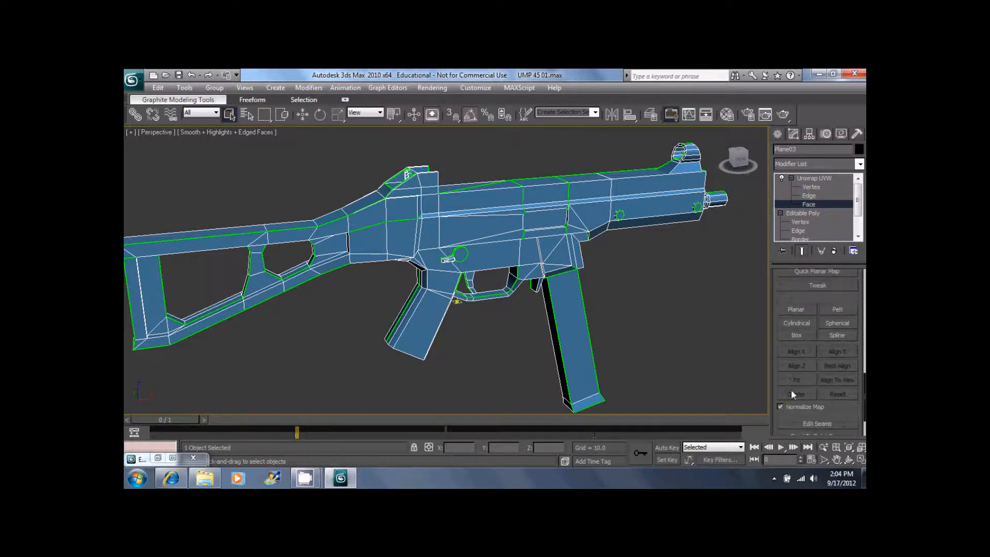
pyautogui.click(779, 406)
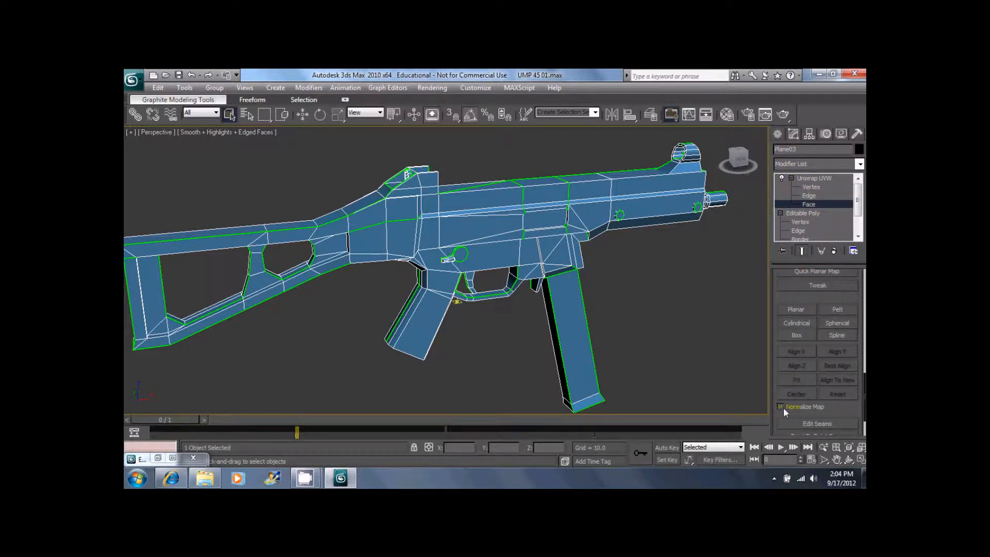
# Restore the UV editor and hide its checker background and grid.
pyautogui.click(172, 457)
pyautogui.click(826, 74)
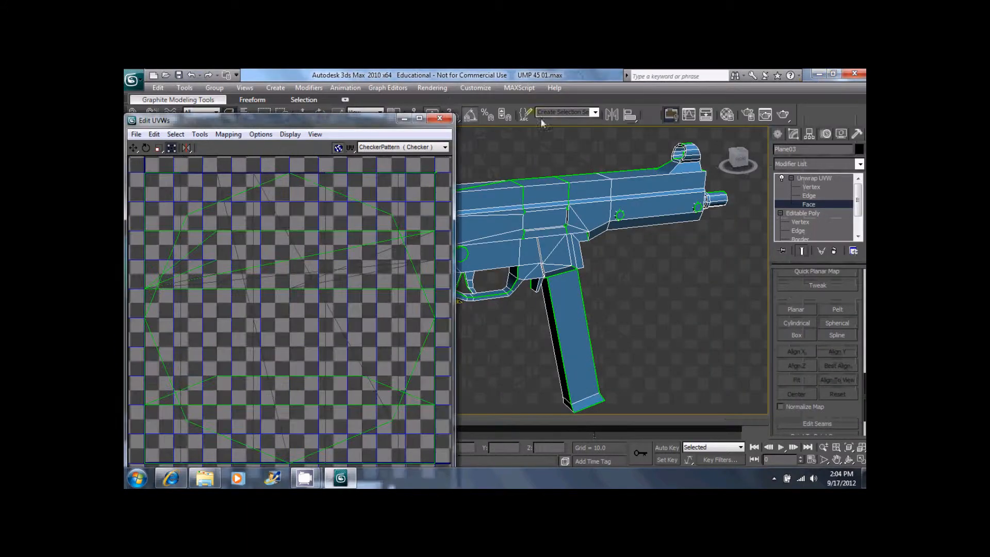
pyautogui.click(338, 148)
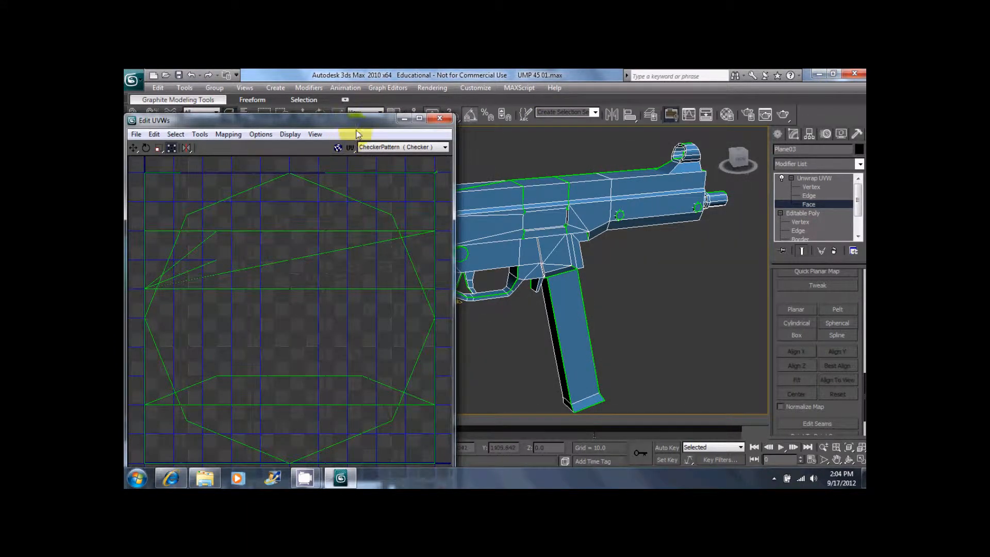
pyautogui.moveTo(357, 120); pyautogui.dragTo(367, 79)
pyautogui.click(322, 93)
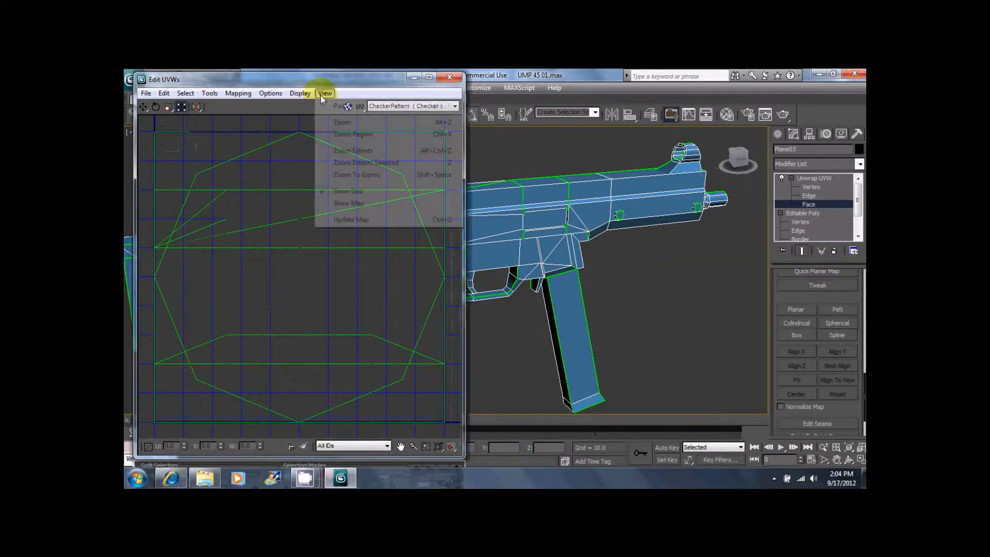
pyautogui.click(344, 192)
# Shrink and reposition the UV editor window so the gun stays visible beside it, with the UV space zoomed far out.
pyautogui.moveTo(465, 76); pyautogui.dragTo(392, 199)
pyautogui.moveTo(292, 207); pyautogui.dragTo(284, 173)
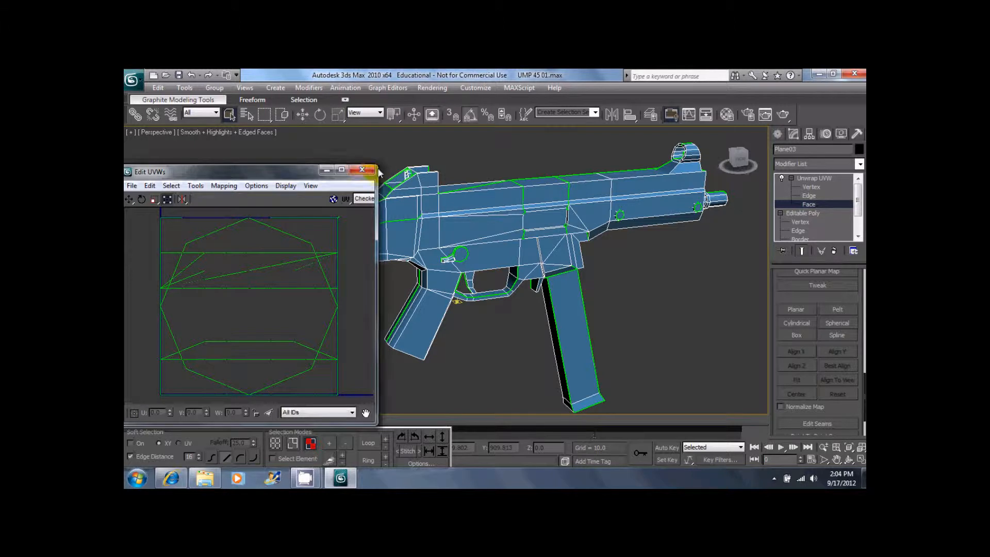
pyautogui.moveTo(379, 170); pyautogui.dragTo(385, 180)
pyautogui.scroll(-8, 236, 284)
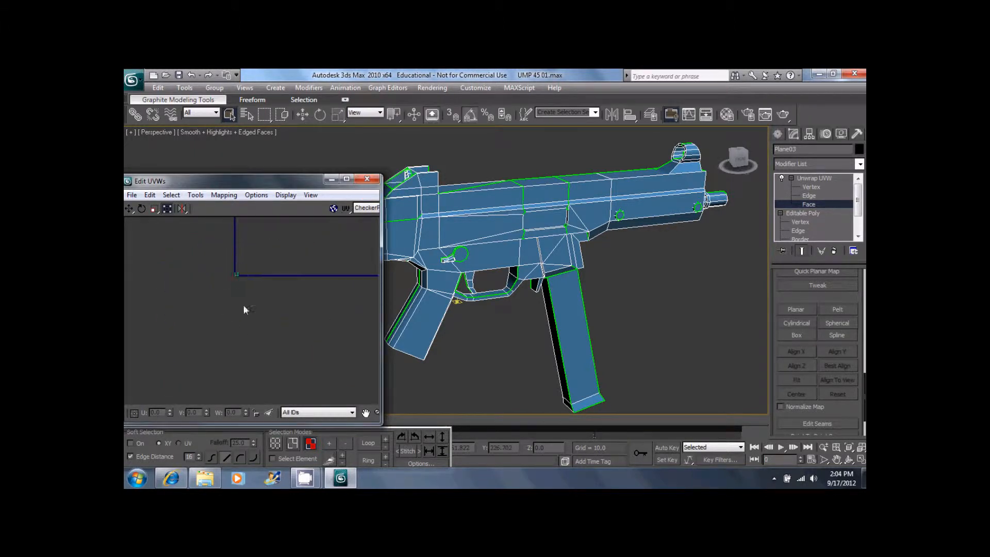
# Set the Unwrap UVW seams to Thin Seam Display and return to the mapping parameters.
pyautogui.moveTo(595, 239); pyautogui.dragTo(662, 210, button='middle')
pyautogui.scroll(5, 833, 308)
pyautogui.click(784, 301)
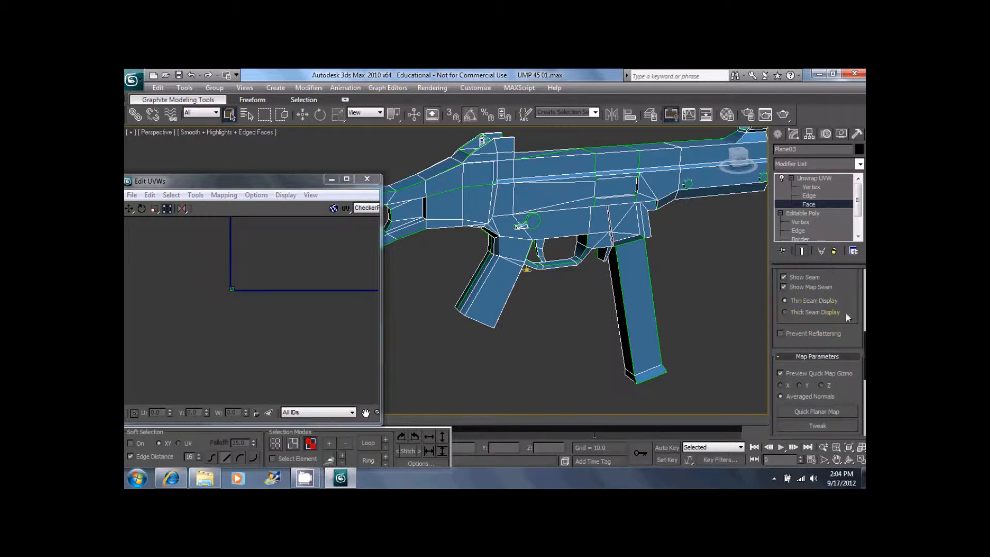
pyautogui.moveTo(854, 318); pyautogui.dragTo(835, 162)
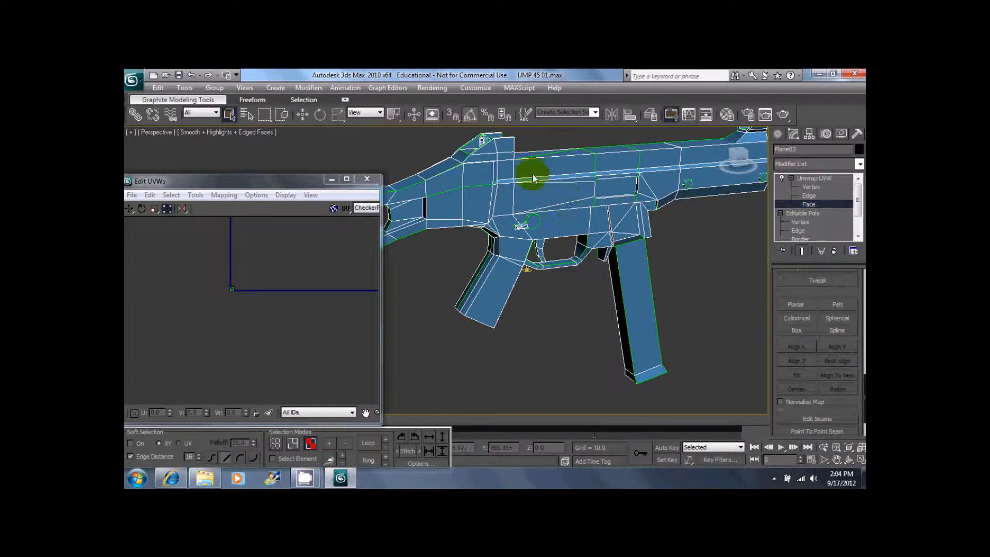
# Compare the gun model's side with the Reference 01 and Reference 02 images in the Reference Images folder.
pyautogui.keyDown('alt'); pyautogui.moveTo(587, 209); pyautogui.dragTo(577, 230, button='middle'); pyautogui.keyUp('alt')
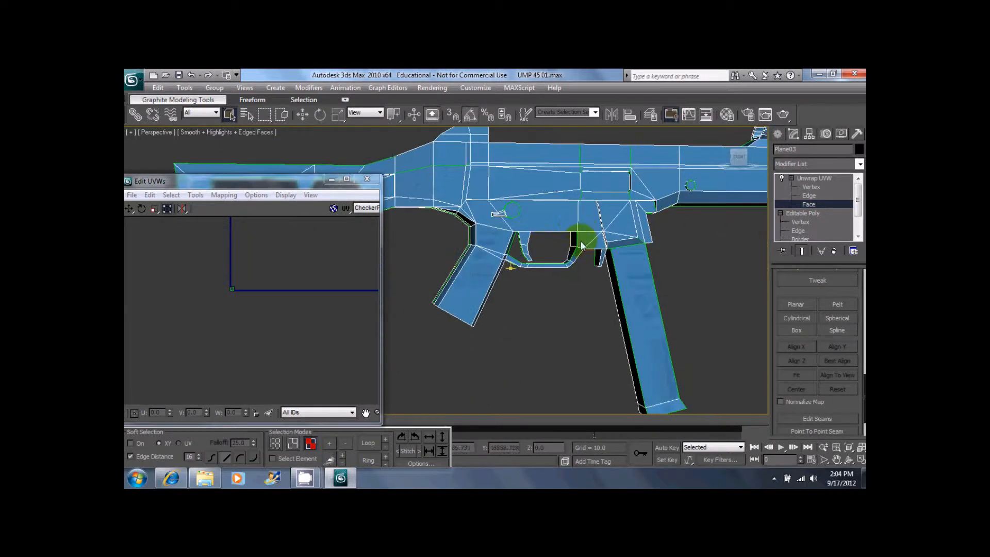
pyautogui.moveTo(503, 238); pyautogui.dragTo(567, 243, button='middle')
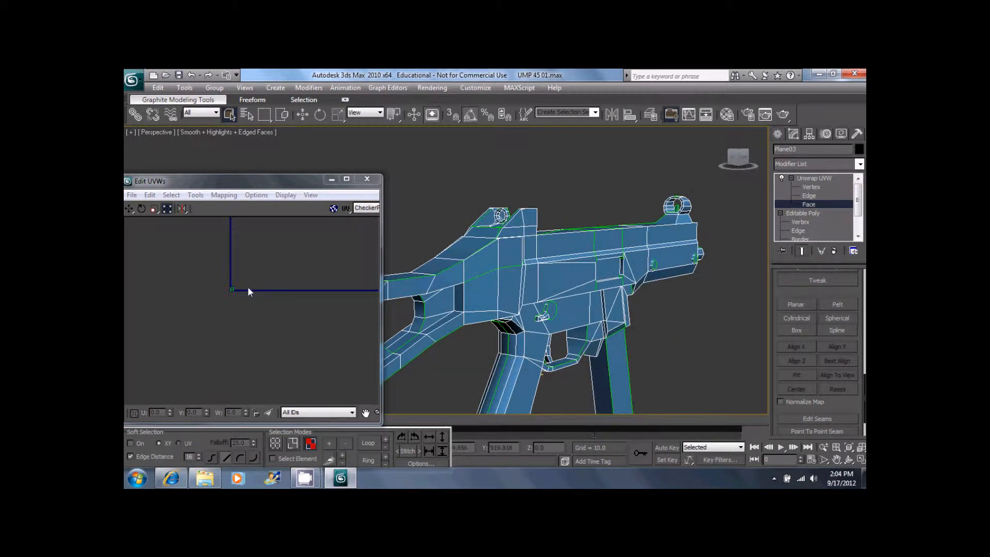
pyautogui.keyDown('alt'); pyautogui.moveTo(678, 249); pyautogui.dragTo(623, 246, button='middle'); pyautogui.keyUp('alt')
pyautogui.click(614, 214)
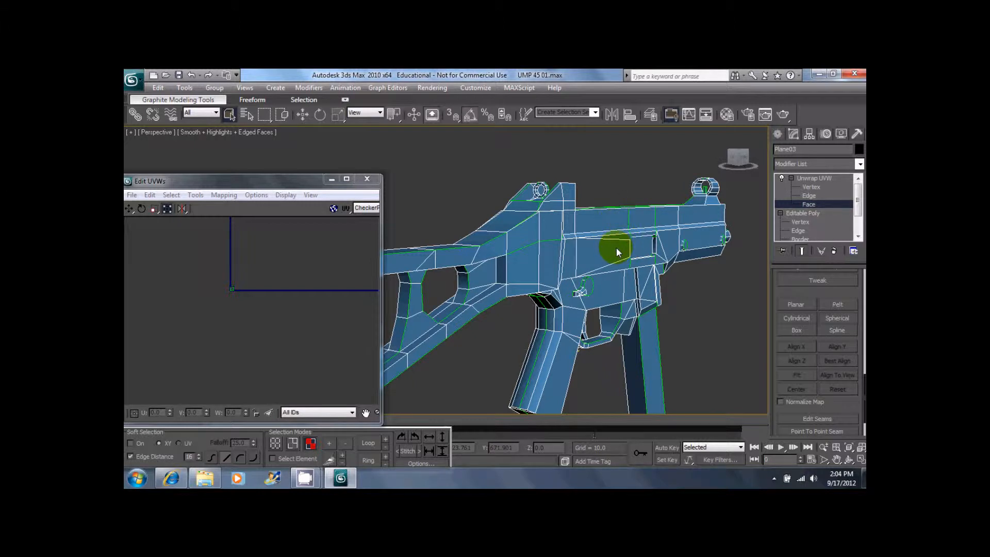
pyautogui.click(219, 477)
pyautogui.click(245, 171)
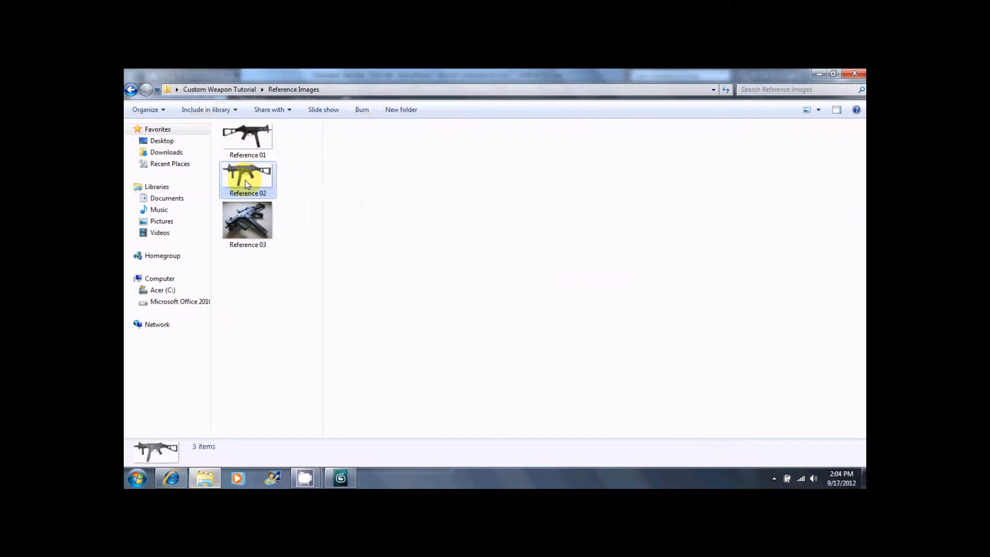
pyautogui.click(256, 128)
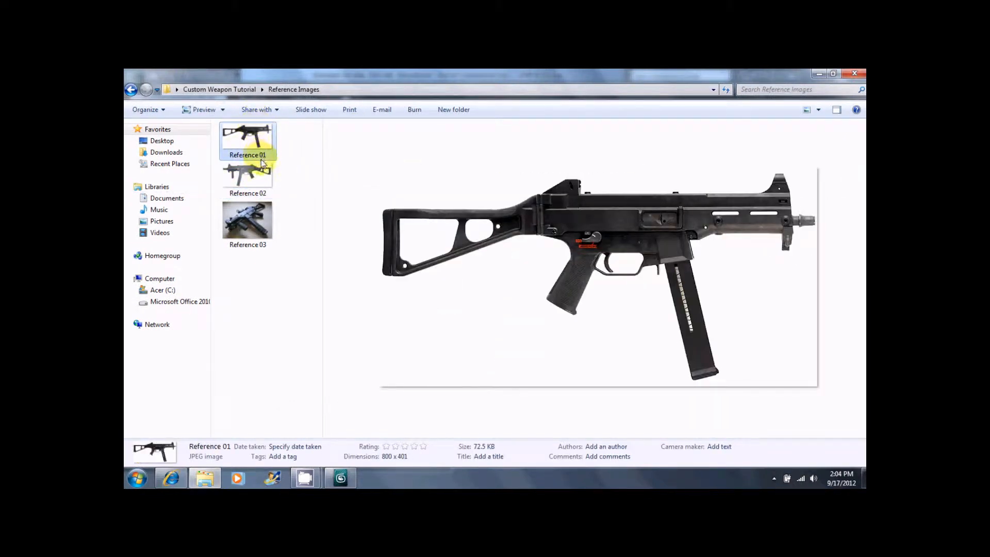
pyautogui.click(263, 167)
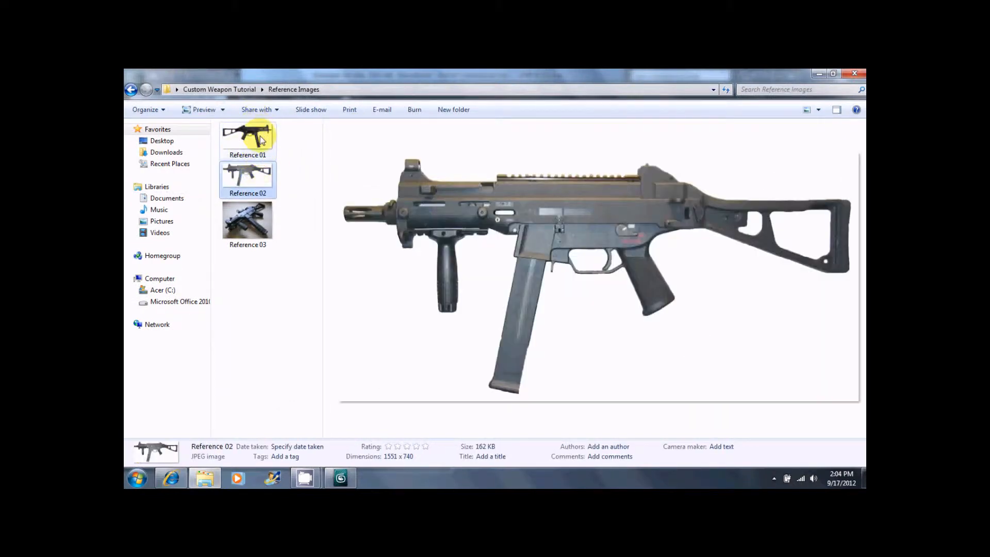
pyautogui.click(263, 135)
pyautogui.click(340, 478)
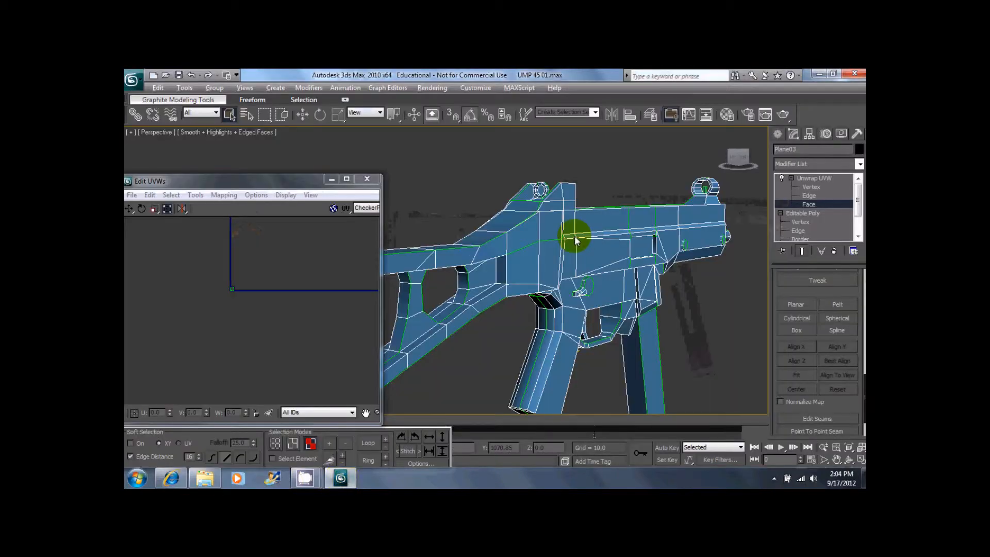
# Select the side faces at the rear of the receiver, beneath the rear sight.
pyautogui.scroll(5, 585, 232)
pyautogui.scroll(-5, 596, 185)
pyautogui.scroll(4, 517, 227)
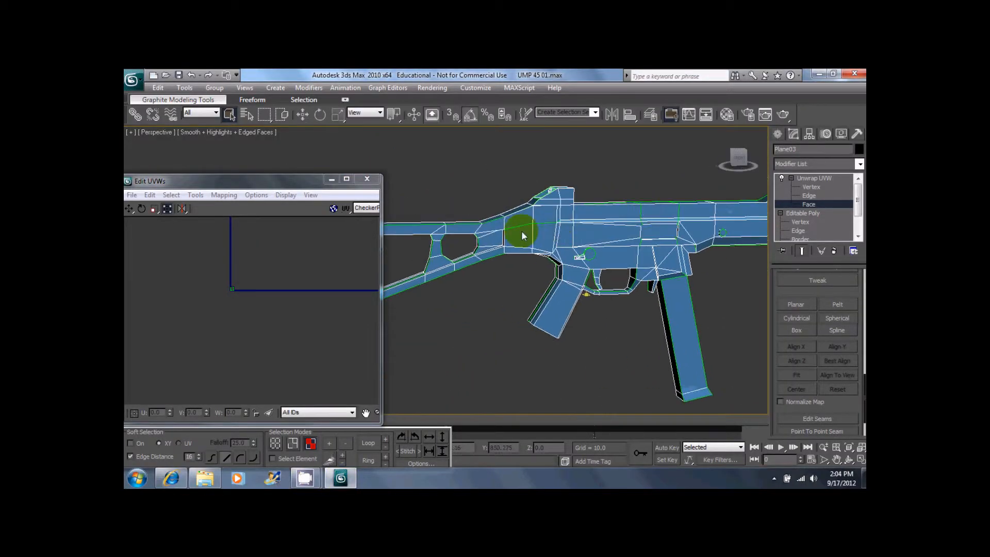
pyautogui.moveTo(578, 232); pyautogui.dragTo(516, 274, button='middle')
pyautogui.scroll(5, 448, 238)
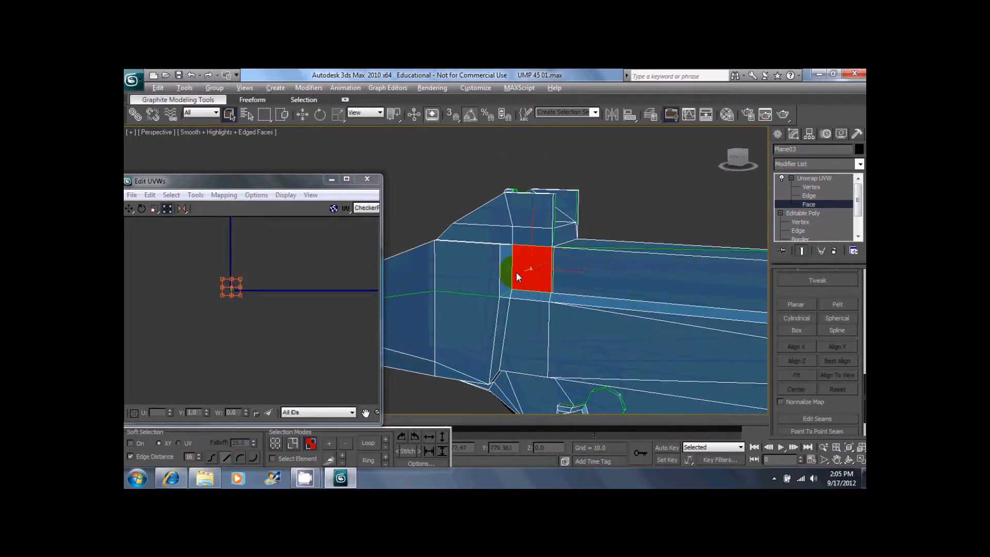
pyautogui.scroll(5, 507, 277)
pyautogui.scroll(-4, 490, 283)
pyautogui.moveTo(490, 283); pyautogui.dragTo(693, 229, button='middle')
pyautogui.scroll(-2, 692, 225)
pyautogui.moveTo(623, 235)
pyautogui.keyDown('alt'); pyautogui.mouseDown(button='middle')
pyautogui.moveTo(539, 255)
pyautogui.moveTo(603, 256)
pyautogui.moveTo(437, 240)
pyautogui.moveTo(627, 251)
pyautogui.mouseUp(button='middle'); pyautogui.keyUp('alt')
pyautogui.click(629, 255)
pyautogui.keyDown('ctrl'); pyautogui.click(628, 330); pyautogui.keyUp('ctrl')
pyautogui.keyDown('ctrl'); pyautogui.click(612, 392); pyautogui.keyUp('ctrl')
# Add the receiver's side faces from the rear section up to the ejection port to the selection.
pyautogui.keyDown('alt'); pyautogui.moveTo(651, 365); pyautogui.dragTo(670, 331, button='middle'); pyautogui.keyUp('alt')
pyautogui.moveTo(670, 331); pyautogui.dragTo(470, 260, button='middle')
pyautogui.keyDown('ctrl'); pyautogui.click(488, 233); pyautogui.keyUp('ctrl')
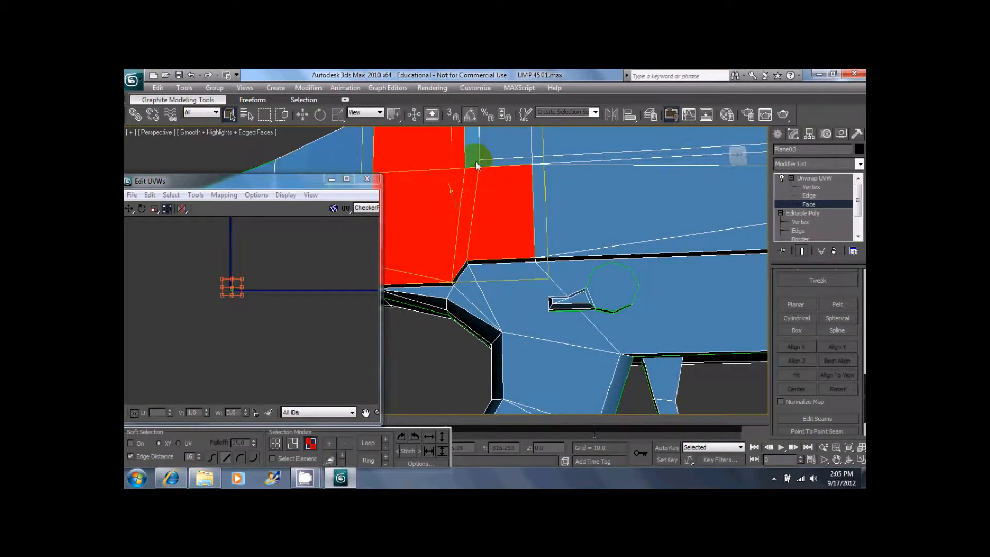
pyautogui.keyDown('alt'); pyautogui.moveTo(476, 165); pyautogui.dragTo(507, 202, button='middle'); pyautogui.keyUp('alt')
pyautogui.keyDown('ctrl'); pyautogui.click(539, 259); pyautogui.keyUp('ctrl')
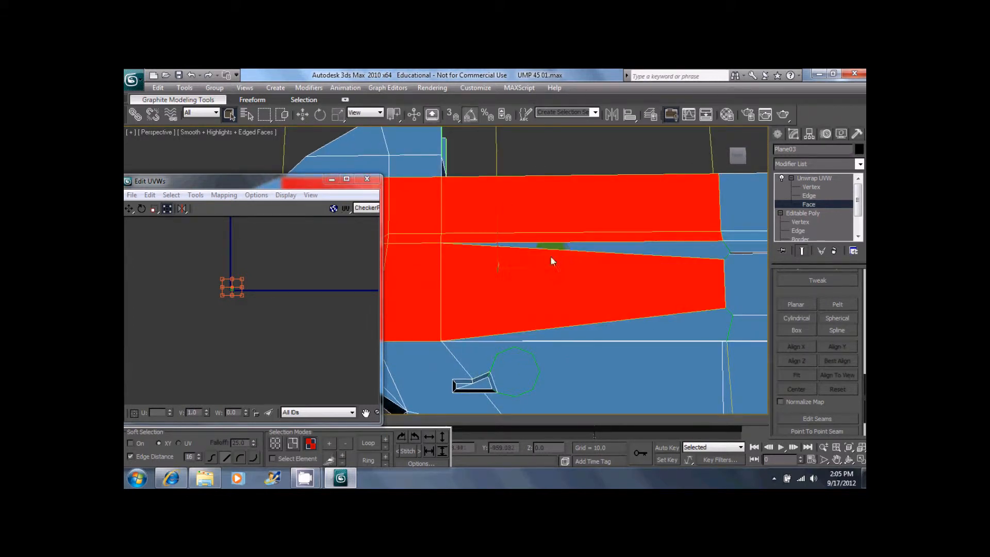
pyautogui.keyDown('ctrl'); pyautogui.click(559, 248); pyautogui.keyUp('ctrl')
pyautogui.keyDown('alt'); pyautogui.moveTo(713, 338); pyautogui.dragTo(558, 317, button='middle'); pyautogui.keyUp('alt')
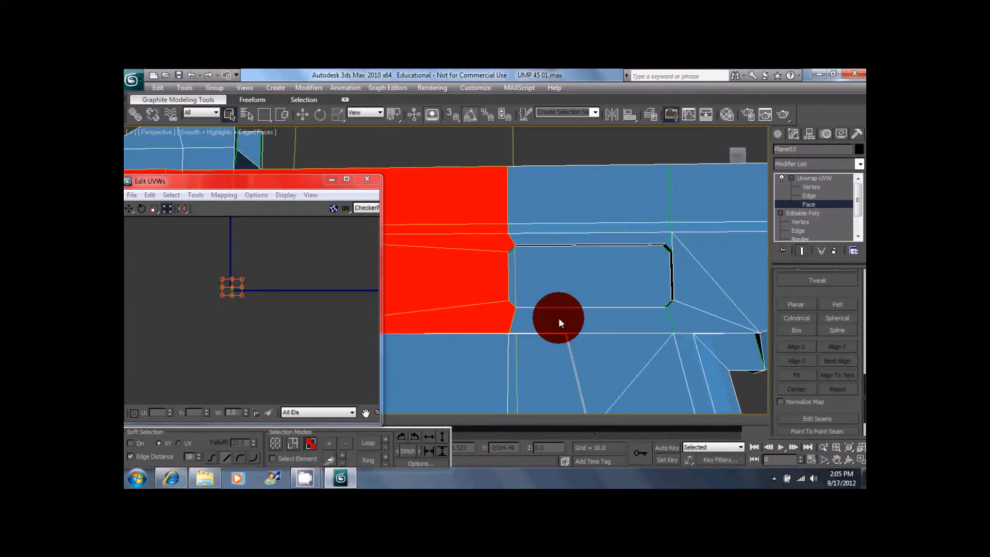
# Add the faces in and around the ejection port, including the triangles ahead of it, to the selection.
pyautogui.keyDown('ctrl'); pyautogui.click(531, 229); pyautogui.keyUp('ctrl')
pyautogui.keyDown('ctrl'); pyautogui.click(537, 210); pyautogui.keyUp('ctrl')
pyautogui.keyDown('ctrl'); pyautogui.click(670, 278); pyautogui.keyUp('ctrl')
pyautogui.keyDown('ctrl'); pyautogui.click(695, 314); pyautogui.keyUp('ctrl')
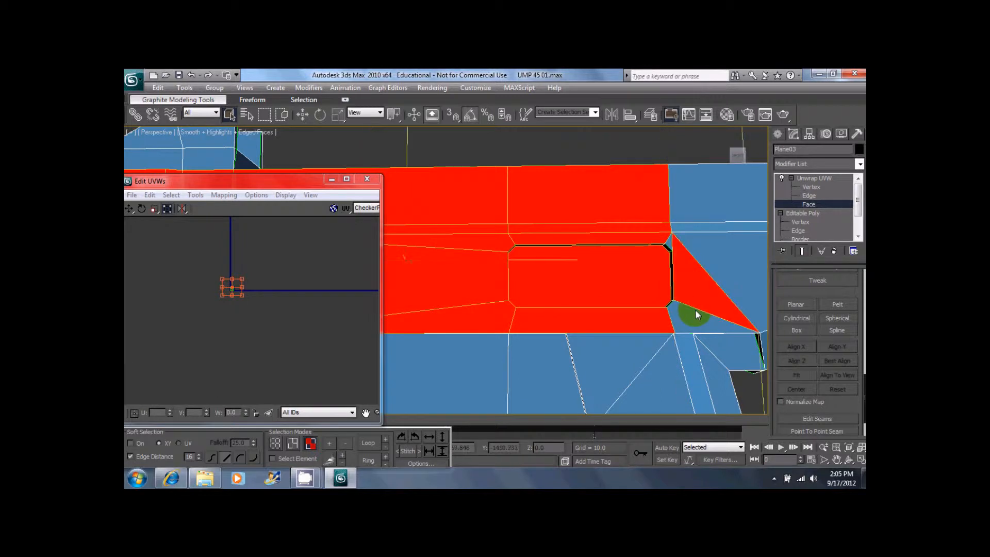
pyautogui.keyDown('ctrl'); pyautogui.click(718, 280); pyautogui.keyUp('ctrl')
pyautogui.keyDown('ctrl'); pyautogui.click(689, 233); pyautogui.keyUp('ctrl')
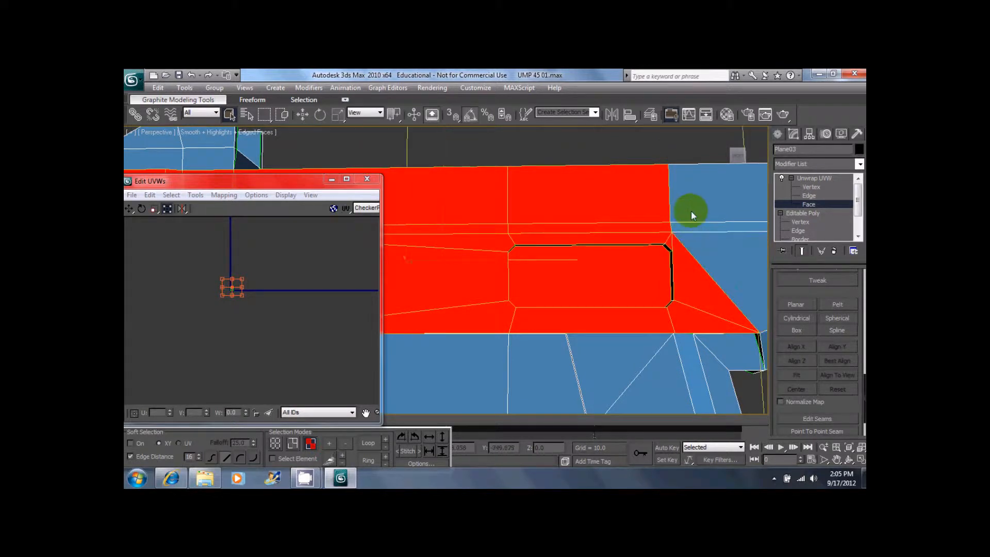
# Add the forward receiver and handguard side faces, up to the muzzle end, to the selection.
pyautogui.keyDown('ctrl'); pyautogui.click(692, 211); pyautogui.keyUp('ctrl')
pyautogui.keyDown('ctrl'); pyautogui.click(695, 230); pyautogui.keyUp('ctrl')
pyautogui.keyDown('ctrl'); pyautogui.click(710, 262); pyautogui.keyUp('ctrl')
pyautogui.moveTo(720, 296); pyautogui.dragTo(477, 268, button='middle')
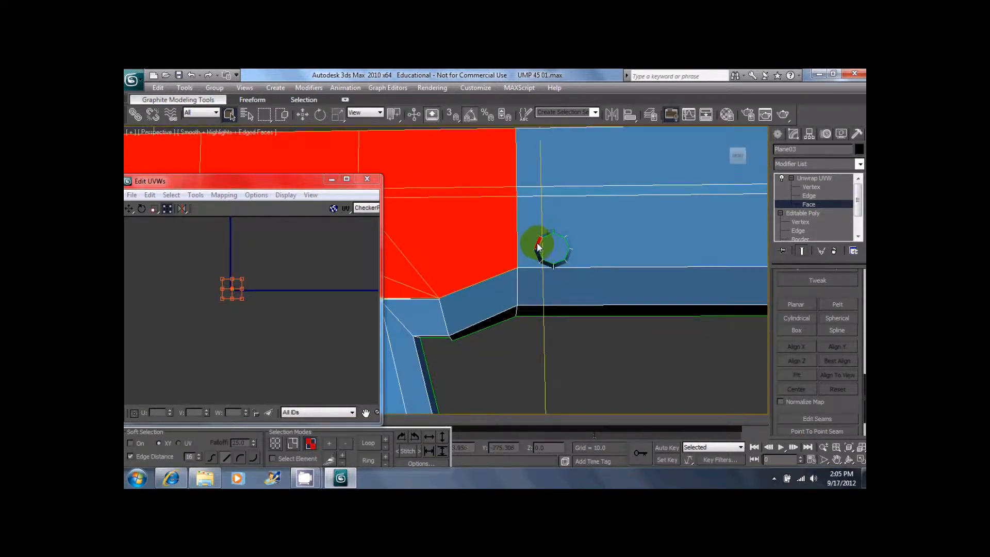
pyautogui.keyDown('ctrl'); pyautogui.click(541, 222); pyautogui.keyUp('ctrl')
pyautogui.keyDown('ctrl'); pyautogui.click(563, 169); pyautogui.keyUp('ctrl')
pyautogui.keyDown('ctrl'); pyautogui.click(548, 192); pyautogui.keyUp('ctrl')
pyautogui.moveTo(660, 211); pyautogui.dragTo(338, 238, button='middle')
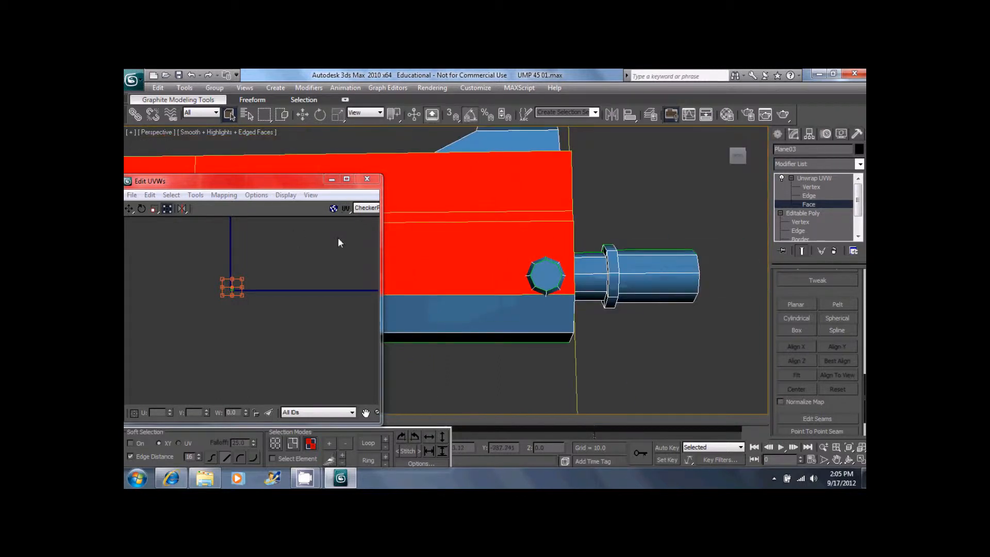
# Add the sloped lower-edge faces beneath the handguard to the selection.
pyautogui.moveTo(496, 298); pyautogui.dragTo(765, 277, button='middle')
pyautogui.moveTo(420, 327); pyautogui.dragTo(565, 305, button='middle')
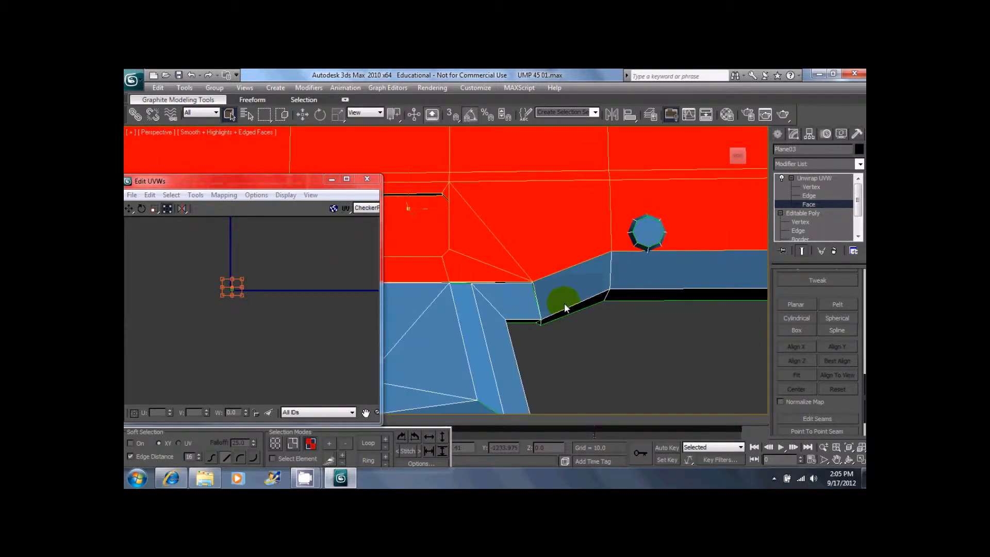
pyautogui.keyDown('ctrl'); pyautogui.click(562, 293); pyautogui.keyUp('ctrl')
pyautogui.keyDown('ctrl'); pyautogui.click(673, 277); pyautogui.keyUp('ctrl')
pyautogui.moveTo(673, 277); pyautogui.dragTo(616, 253, button='middle')
# Inspect the face selection from both sides of the gun and check it against the Reference 01 image.
pyautogui.scroll(-4, 506, 293)
pyautogui.moveTo(505, 292); pyautogui.dragTo(670, 280, button='middle')
pyautogui.scroll(-3, 670, 279)
pyautogui.moveTo(593, 287); pyautogui.dragTo(124, 237, button='middle')
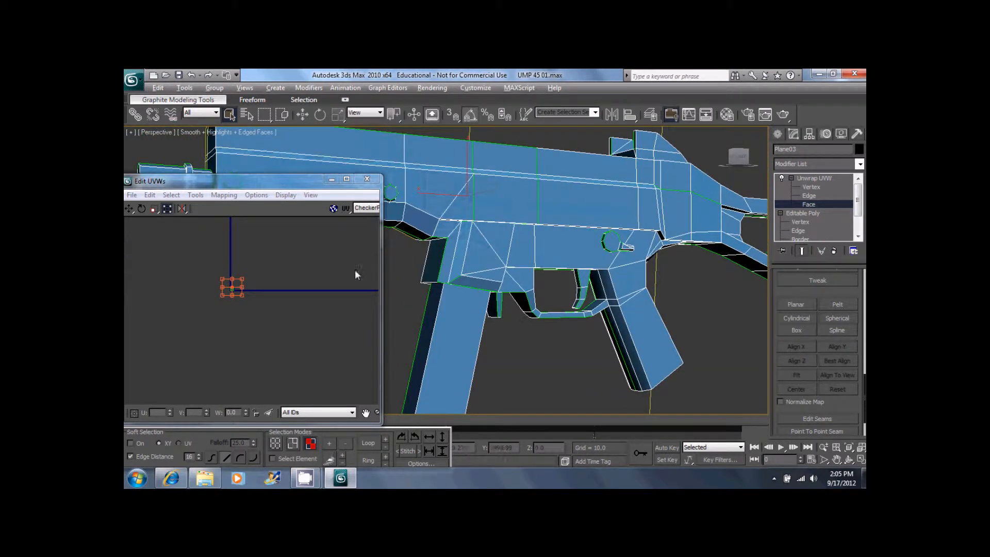
pyautogui.scroll(-2, 433, 270)
pyautogui.keyDown('alt'); pyautogui.moveTo(433, 270); pyautogui.dragTo(634, 292, button='middle'); pyautogui.keyUp('alt')
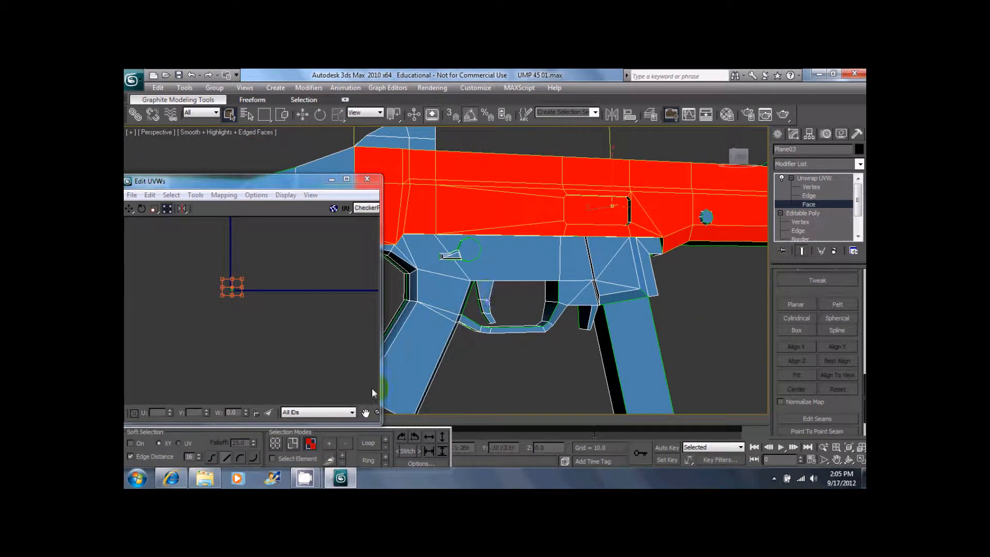
pyautogui.click(298, 474)
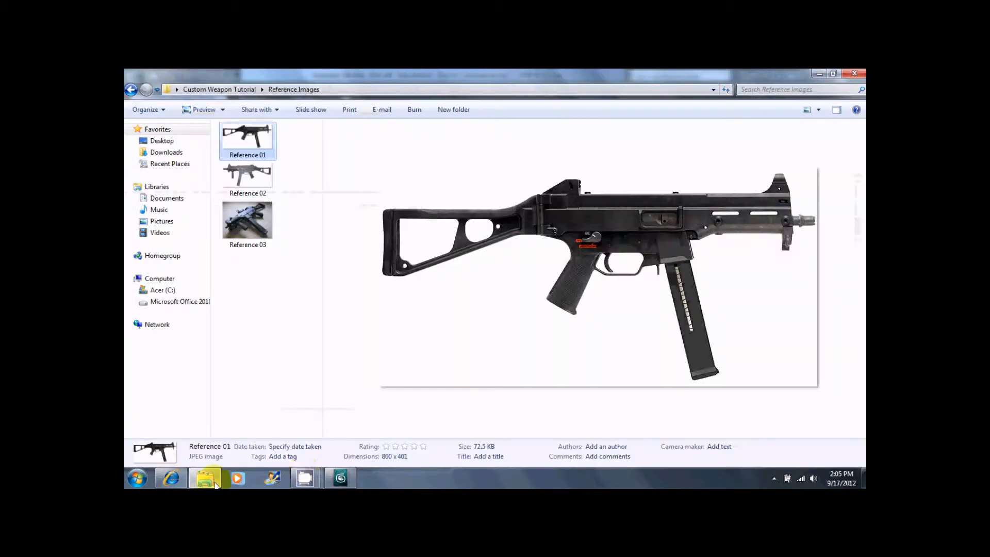
pyautogui.click(344, 480)
pyautogui.keyDown('alt'); pyautogui.moveTo(590, 185); pyautogui.dragTo(484, 220, button='middle'); pyautogui.keyUp('alt')
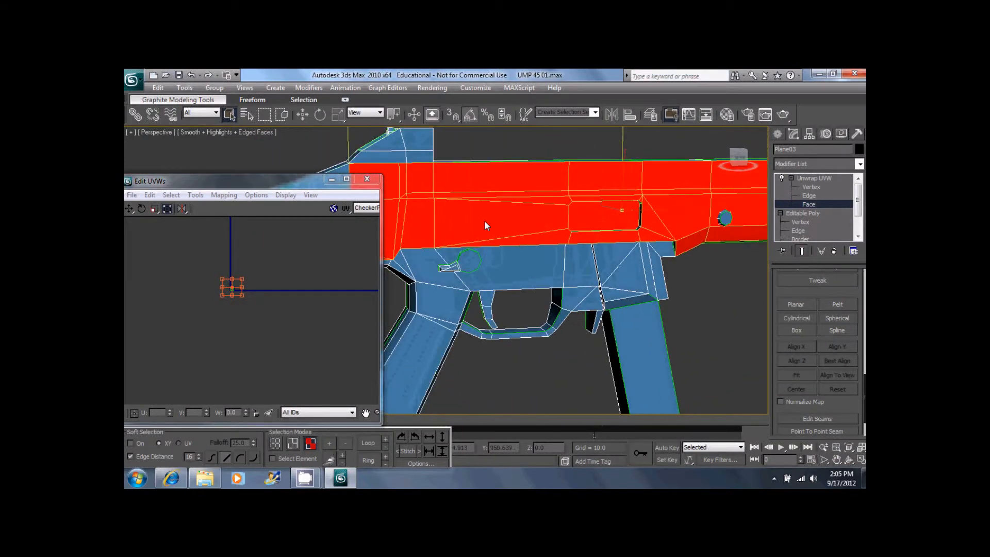
# Apply planar mapping aligned to the Y axis to the selected receiver side faces.
pyautogui.scroll(-3, 580, 204)
pyautogui.keyDown('alt'); pyautogui.moveTo(617, 192); pyautogui.dragTo(521, 197, button='middle'); pyautogui.keyUp('alt')
pyautogui.moveTo(590, 220); pyautogui.dragTo(679, 283, button='middle')
pyautogui.scroll(4, 518, 264)
pyautogui.click(806, 308)
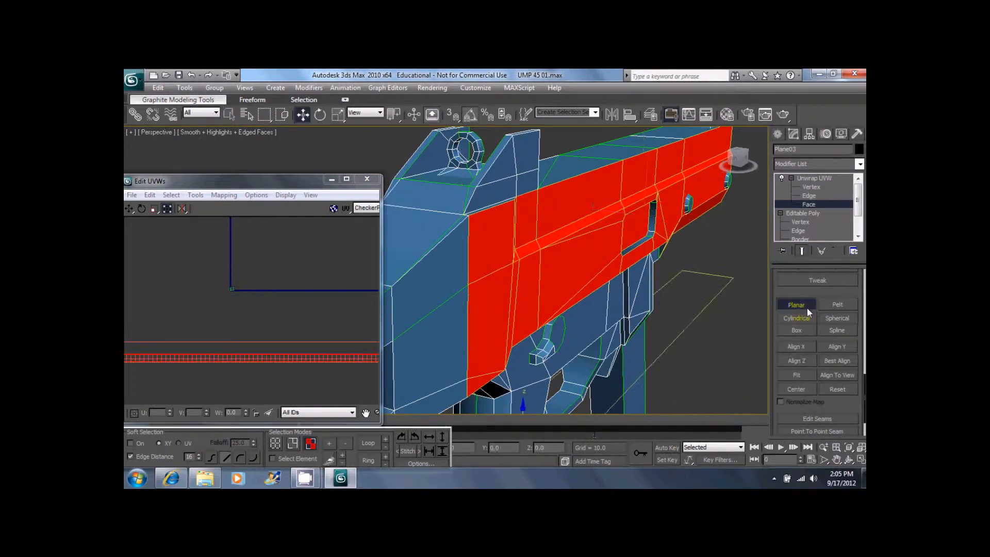
pyautogui.click(836, 346)
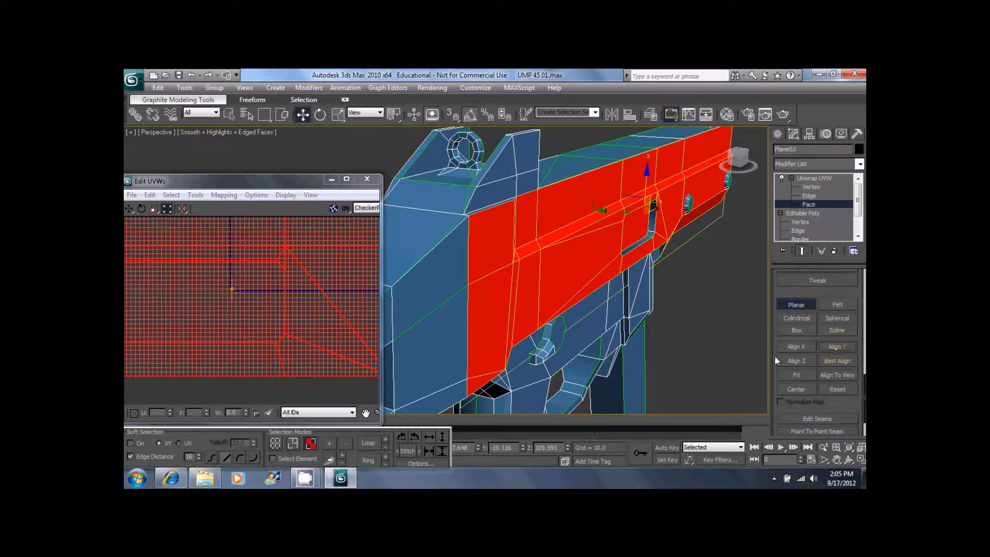
pyautogui.scroll(-4, 261, 316)
pyautogui.scroll(1, 279, 310)
pyautogui.click(129, 209)
pyautogui.click(807, 310)
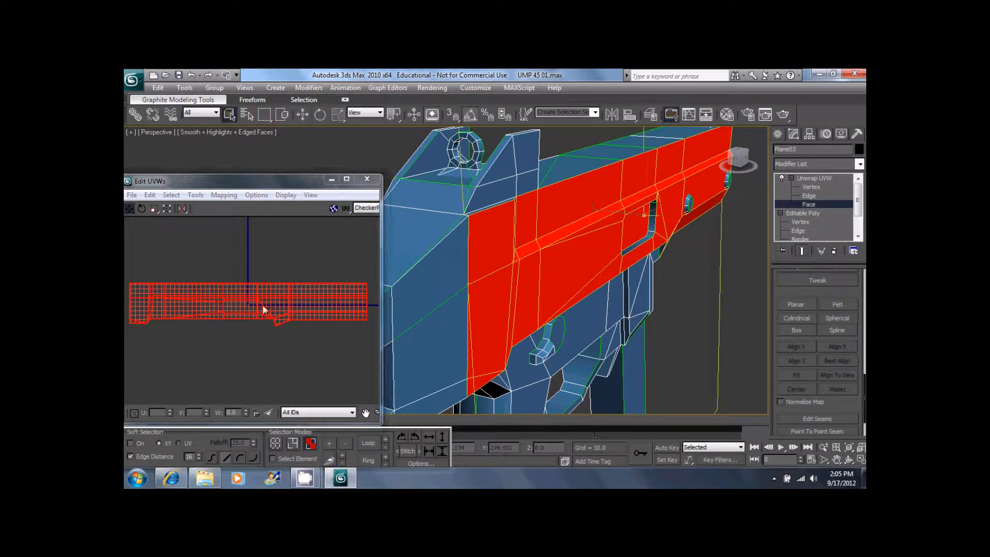
# Move the mapped receiver side's UV shell vertically to the empty area below the UV square.
pyautogui.moveTo(252, 311); pyautogui.dragTo(266, 333)
pyautogui.hotkey('ctrl', 'z')
pyautogui.moveTo(127, 208); pyautogui.dragTo(134, 244)
pyautogui.moveTo(213, 289); pyautogui.dragTo(218, 261, button='middle')
pyautogui.scroll(-3, 230, 274)
pyautogui.moveTo(230, 273); pyautogui.dragTo(243, 341)
# Start a new face selection with the rear receiver side faces on the gun's opposite side.
pyautogui.keyDown('alt'); pyautogui.moveTo(619, 273); pyautogui.dragTo(589, 184, button='middle'); pyautogui.keyUp('alt')
pyautogui.click(651, 284)
pyautogui.keyDown('ctrl'); pyautogui.click(574, 191); pyautogui.keyUp('ctrl')
pyautogui.keyDown('ctrl'); pyautogui.click(590, 216); pyautogui.keyUp('ctrl')
pyautogui.keyDown('ctrl'); pyautogui.click(586, 225); pyautogui.keyUp('ctrl')
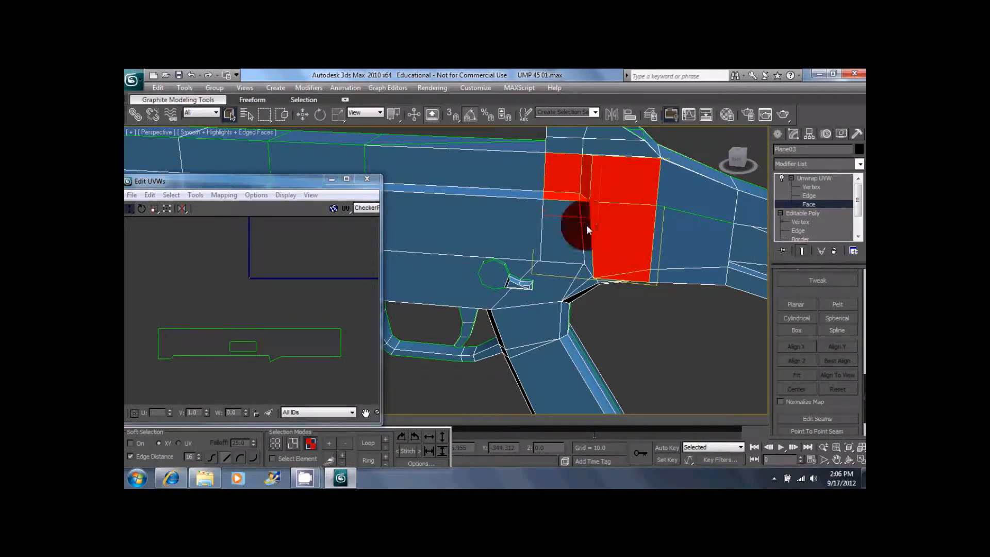
# Add the middle receiver side faces above the trigger, including the ridge strip, to the selection.
pyautogui.moveTo(474, 234); pyautogui.dragTo(621, 256, button='middle')
pyautogui.keyDown('ctrl'); pyautogui.click(629, 250); pyautogui.keyUp('ctrl')
pyautogui.keyDown('ctrl'); pyautogui.click(542, 210); pyautogui.keyUp('ctrl')
pyautogui.keyDown('ctrl'); pyautogui.click(539, 194); pyautogui.keyUp('ctrl')
pyautogui.keyDown('ctrl'); pyautogui.click(479, 204); pyautogui.keyUp('ctrl')
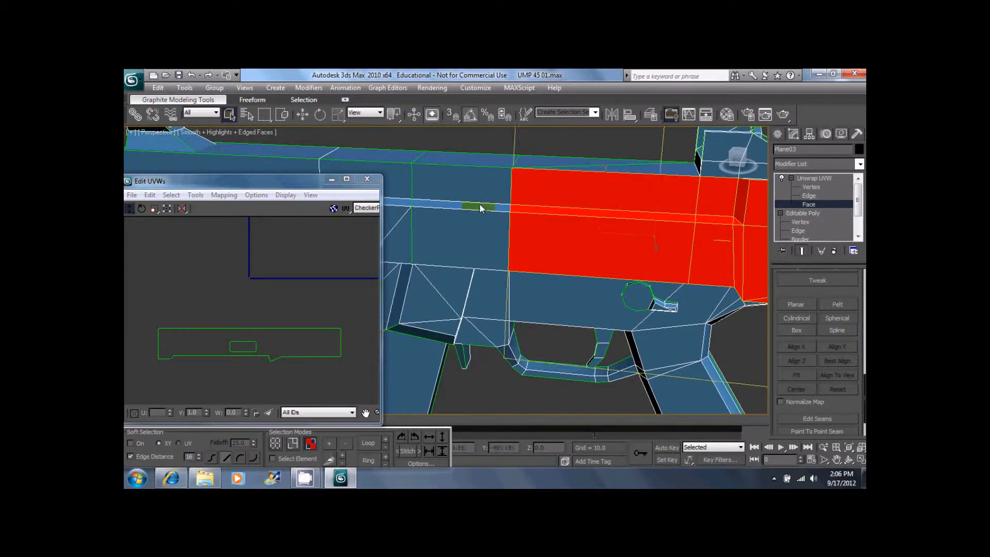
pyautogui.keyDown('ctrl'); pyautogui.click(466, 188); pyautogui.keyUp('ctrl')
pyautogui.keyDown('ctrl'); pyautogui.click(433, 230); pyautogui.keyUp('ctrl')
# Add the forward receiver and handguard side faces, including the ridge and sloped lower-edge faces, up to the muzzle end.
pyautogui.moveTo(428, 229); pyautogui.dragTo(612, 254, button='middle')
pyautogui.keyDown('ctrl'); pyautogui.click(581, 211); pyautogui.keyUp('ctrl')
pyautogui.keyDown('ctrl'); pyautogui.click(569, 229); pyautogui.keyUp('ctrl')
pyautogui.keyDown('ctrl'); pyautogui.click(572, 250); pyautogui.keyUp('ctrl')
pyautogui.keyDown('ctrl'); pyautogui.click(569, 260); pyautogui.keyUp('ctrl')
pyautogui.keyDown('ctrl'); pyautogui.click(478, 250); pyautogui.keyUp('ctrl')
pyautogui.keyDown('ctrl'); pyautogui.click(463, 216); pyautogui.keyUp('ctrl')
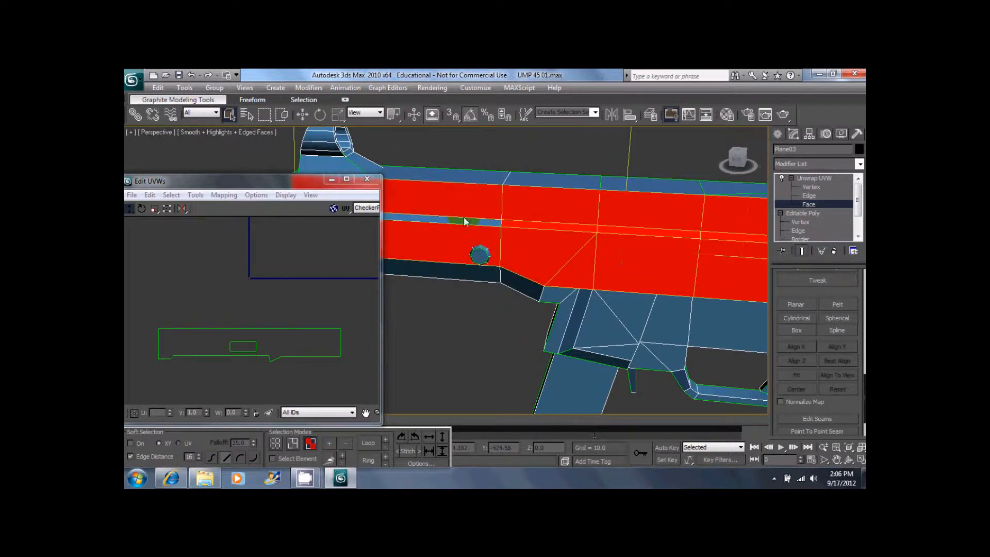
pyautogui.moveTo(524, 242); pyautogui.dragTo(667, 260, button='middle')
pyautogui.keyDown('alt'); pyautogui.moveTo(667, 260); pyautogui.dragTo(664, 229, button='middle'); pyautogui.keyUp('alt')
pyautogui.keyDown('ctrl'); pyautogui.click(539, 345); pyautogui.keyUp('ctrl')
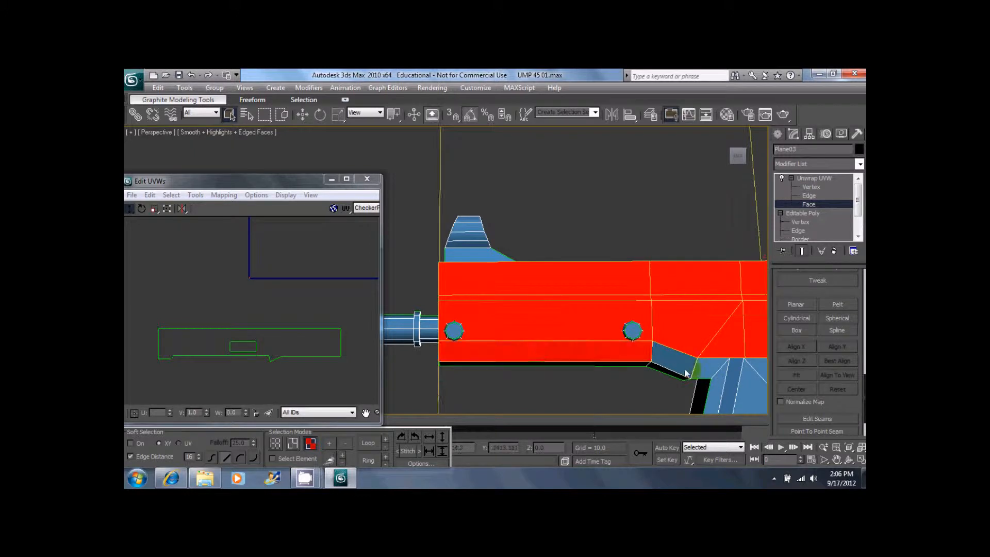
# Planar-map the opposite receiver side along Y and move its UV shell directly below the first receiver shell.
pyautogui.keyDown('alt'); pyautogui.moveTo(703, 366); pyautogui.dragTo(773, 341, button='middle'); pyautogui.keyUp('alt')
pyautogui.click(797, 304)
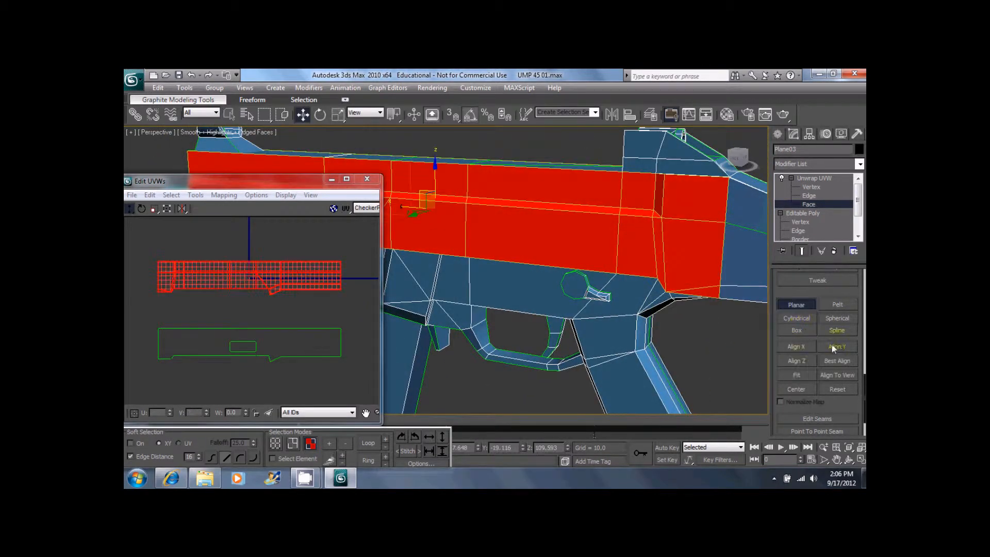
pyautogui.click(799, 304)
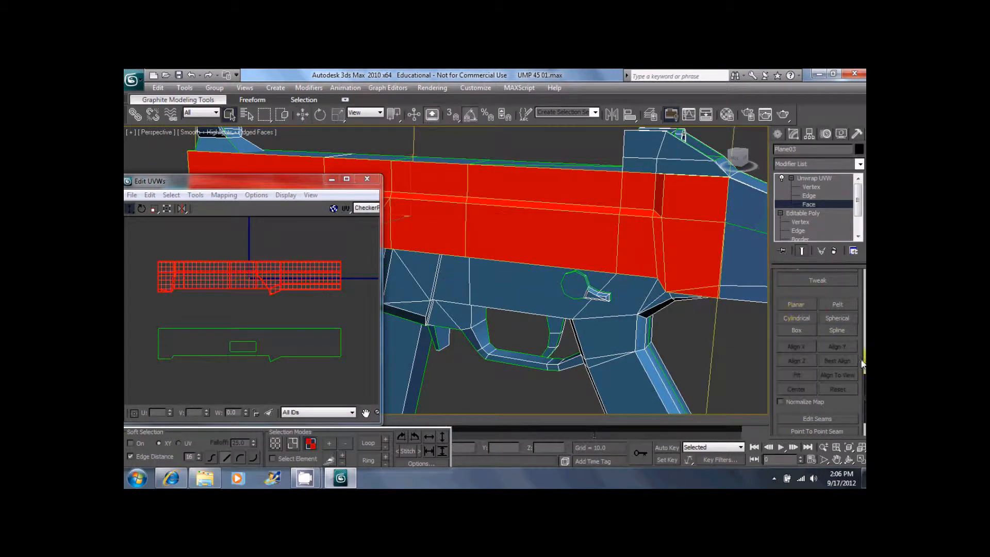
pyautogui.moveTo(256, 281); pyautogui.dragTo(264, 383)
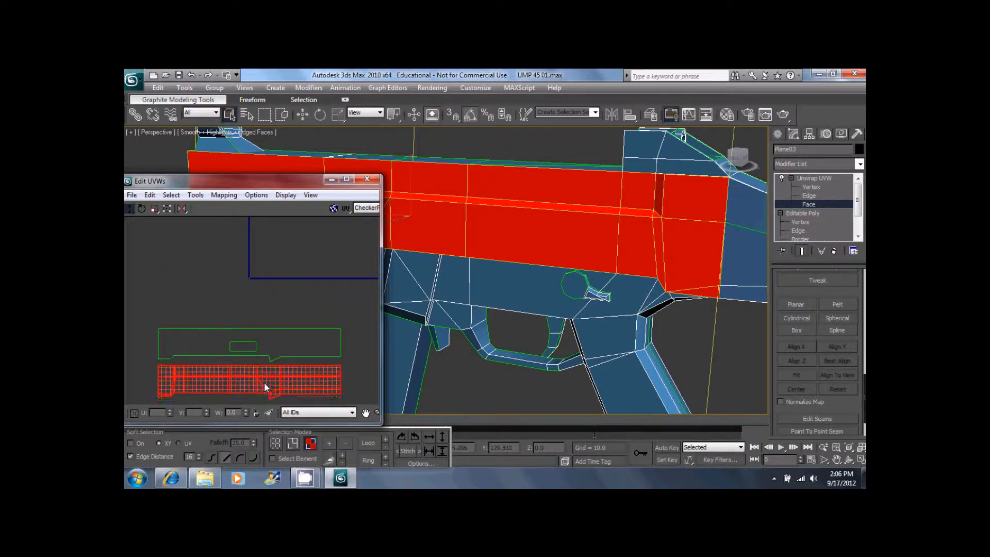
pyautogui.click(328, 297)
# Select the magazine-well side faces of the lower receiver, back to the front of the trigger opening.
pyautogui.moveTo(620, 252); pyautogui.dragTo(663, 184, button='middle')
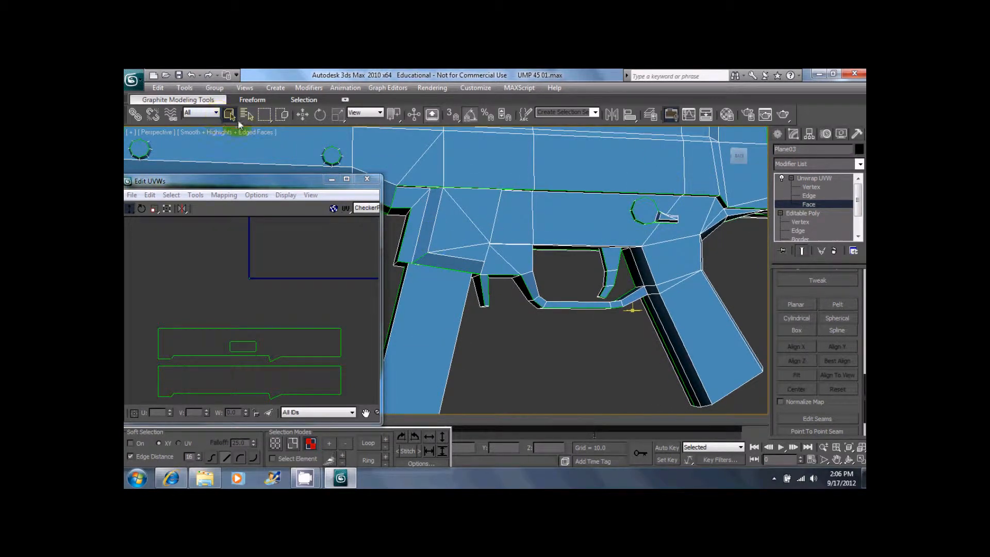
pyautogui.click(422, 207)
pyautogui.keyDown('ctrl'); pyautogui.click(411, 199); pyautogui.keyUp('ctrl')
pyautogui.keyDown('ctrl'); pyautogui.click(434, 218); pyautogui.keyUp('ctrl')
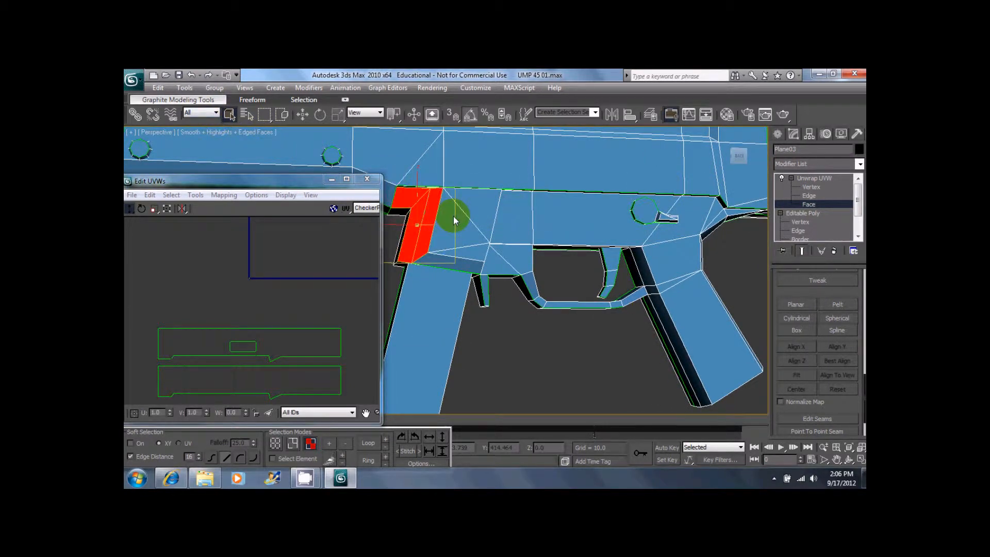
pyautogui.keyDown('ctrl'); pyautogui.click(453, 219); pyautogui.keyUp('ctrl')
pyautogui.keyDown('ctrl'); pyautogui.click(469, 267); pyautogui.keyUp('ctrl')
pyautogui.keyDown('ctrl'); pyautogui.click(499, 265); pyautogui.keyUp('ctrl')
pyautogui.keyDown('ctrl'); pyautogui.click(514, 257); pyautogui.keyUp('ctrl')
pyautogui.keyDown('ctrl'); pyautogui.click(512, 220); pyautogui.keyUp('ctrl')
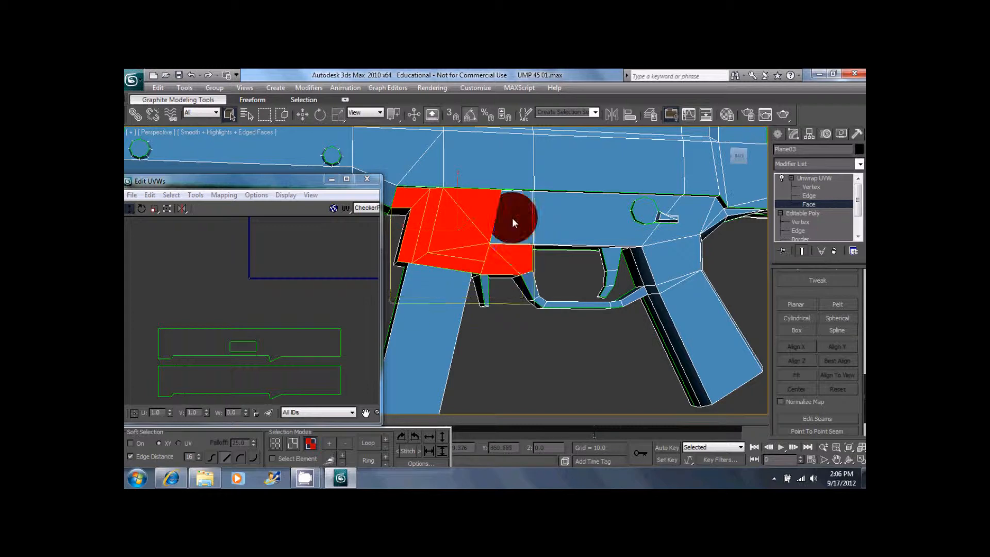
# Add the lower receiver, pistol grip and trigger guard side faces to the selection.
pyautogui.keyDown('ctrl'); pyautogui.click(644, 238); pyautogui.keyUp('ctrl')
pyautogui.keyDown('alt'); pyautogui.moveTo(648, 239); pyautogui.dragTo(561, 231, button='middle'); pyautogui.keyUp('alt')
pyautogui.keyDown('ctrl'); pyautogui.click(700, 223); pyautogui.keyUp('ctrl')
pyautogui.keyDown('ctrl'); pyautogui.click(714, 260); pyautogui.keyUp('ctrl')
pyautogui.keyDown('ctrl'); pyautogui.click(710, 276); pyautogui.keyUp('ctrl')
pyautogui.keyDown('ctrl'); pyautogui.click(723, 292); pyautogui.keyUp('ctrl')
pyautogui.keyDown('alt'); pyautogui.moveTo(736, 220); pyautogui.dragTo(663, 216, button='middle'); pyautogui.keyUp('alt')
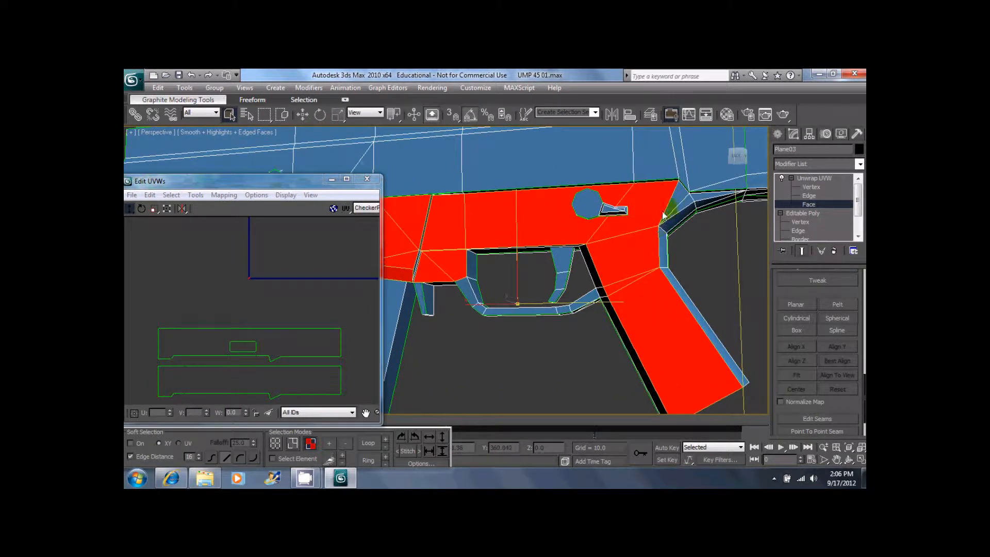
pyautogui.moveTo(540, 267); pyautogui.dragTo(536, 256, button='middle')
pyautogui.keyDown('ctrl'); pyautogui.click(528, 270); pyautogui.keyUp('ctrl')
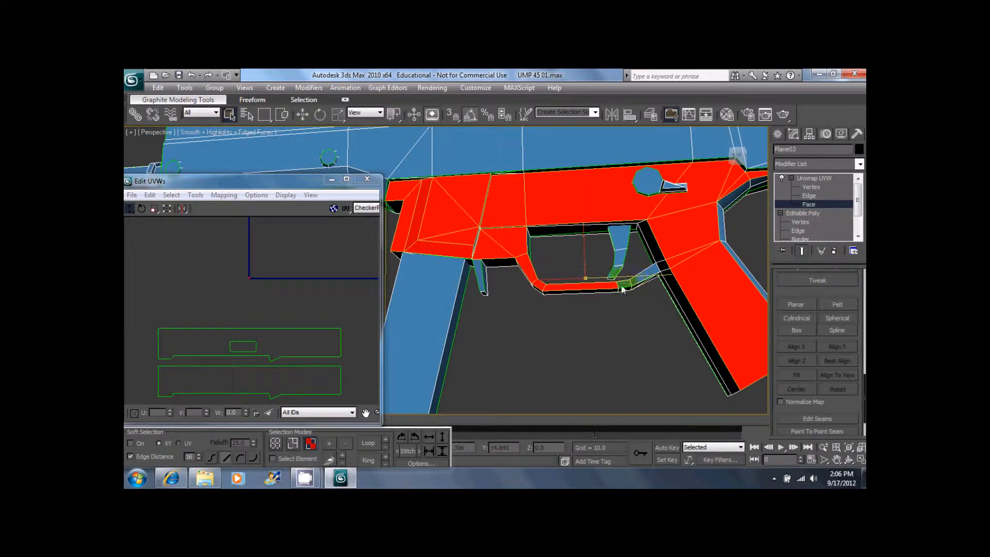
# Add the magazine-well side faces on the gun's opposite side to the selection.
pyautogui.keyDown('alt'); pyautogui.moveTo(662, 277); pyautogui.dragTo(448, 282, button='middle'); pyautogui.keyUp('alt')
pyautogui.moveTo(448, 282); pyautogui.dragTo(677, 328, button='middle')
pyautogui.keyDown('ctrl'); pyautogui.click(720, 209); pyautogui.keyUp('ctrl')
pyautogui.keyDown('ctrl'); pyautogui.click(704, 215); pyautogui.keyUp('ctrl')
pyautogui.keyDown('ctrl'); pyautogui.click(677, 233); pyautogui.keyUp('ctrl')
pyautogui.keyDown('ctrl'); pyautogui.click(618, 170); pyautogui.keyUp('ctrl')
pyautogui.keyDown('ctrl'); pyautogui.click(632, 215); pyautogui.keyUp('ctrl')
pyautogui.keyDown('ctrl'); pyautogui.click(650, 200); pyautogui.keyUp('ctrl')
pyautogui.keyDown('alt'); pyautogui.click(680, 257); pyautogui.keyUp('alt')
# Add the opposite side's trigger guard, lower receiver and upper grip faces to the selection.
pyautogui.keyDown('alt'); pyautogui.moveTo(716, 250); pyautogui.dragTo(479, 272, button='middle'); pyautogui.keyUp('alt')
pyautogui.moveTo(480, 272); pyautogui.dragTo(667, 249, button='middle')
pyautogui.moveTo(526, 263); pyautogui.dragTo(601, 294, button='middle')
pyautogui.keyDown('ctrl'); pyautogui.click(633, 329); pyautogui.keyUp('ctrl')
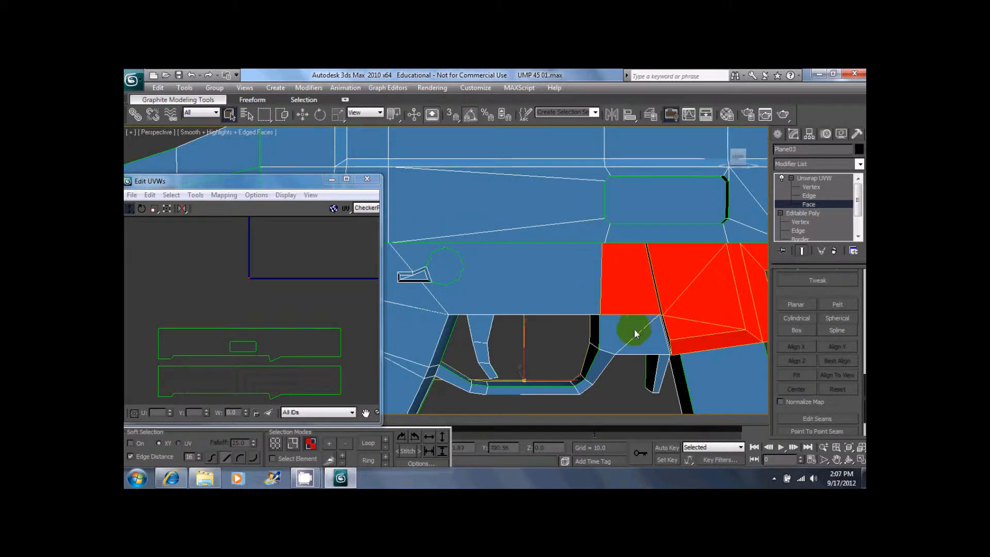
pyautogui.keyDown('ctrl'); pyautogui.click(582, 386); pyautogui.keyUp('ctrl')
pyautogui.keyDown('ctrl'); pyautogui.click(551, 390); pyautogui.keyUp('ctrl')
pyautogui.keyDown('ctrl'); pyautogui.click(444, 378); pyautogui.keyUp('ctrl')
pyautogui.keyDown('ctrl'); pyautogui.click(474, 389); pyautogui.keyUp('ctrl')
pyautogui.keyDown('ctrl'); pyautogui.click(418, 360); pyautogui.keyUp('ctrl')
pyautogui.keyDown('ctrl'); pyautogui.click(568, 245); pyautogui.keyUp('ctrl')
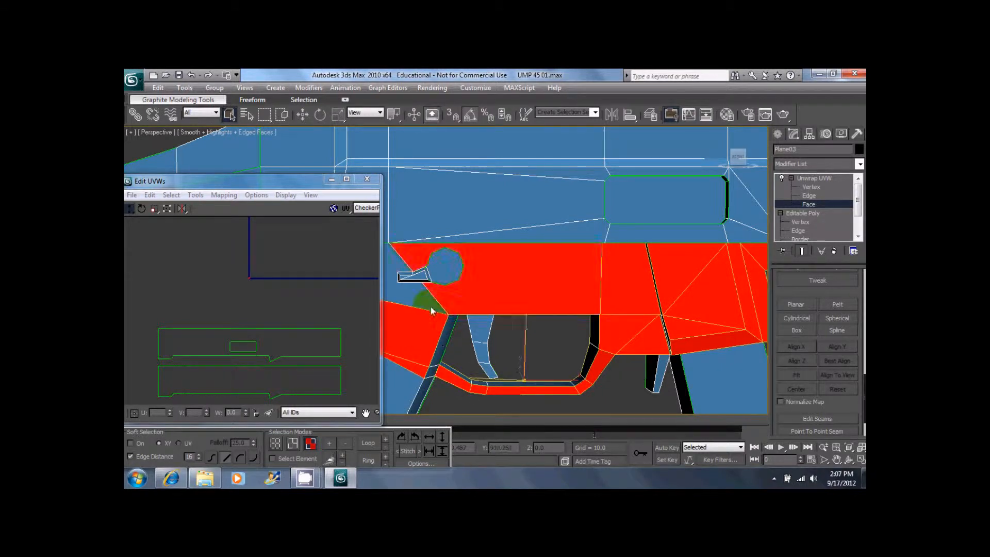
# Add the remaining triangular faces behind the fire selector and the grip side face to the selection.
pyautogui.moveTo(491, 292); pyautogui.dragTo(666, 247, button='middle')
pyautogui.keyDown('ctrl'); pyautogui.click(498, 223); pyautogui.keyUp('ctrl')
pyautogui.keyDown('ctrl'); pyautogui.click(511, 239); pyautogui.keyUp('ctrl')
pyautogui.hotkey('ctrl', 'z')
pyautogui.hotkey('ctrl', 'z')
pyautogui.keyDown('ctrl'); pyautogui.click(502, 225); pyautogui.keyUp('ctrl')
pyautogui.keyDown('ctrl'); pyautogui.click(488, 221); pyautogui.keyUp('ctrl')
pyautogui.moveTo(551, 329); pyautogui.dragTo(552, 279, button='middle')
pyautogui.keyDown('ctrl'); pyautogui.click(508, 315); pyautogui.keyUp('ctrl')
# Apply planar mapping aligned to the Y axis to the selected lower receiver and grip faces.
pyautogui.keyDown('alt'); pyautogui.moveTo(504, 317); pyautogui.dragTo(563, 309, button='middle'); pyautogui.keyUp('alt')
pyautogui.click(795, 304)
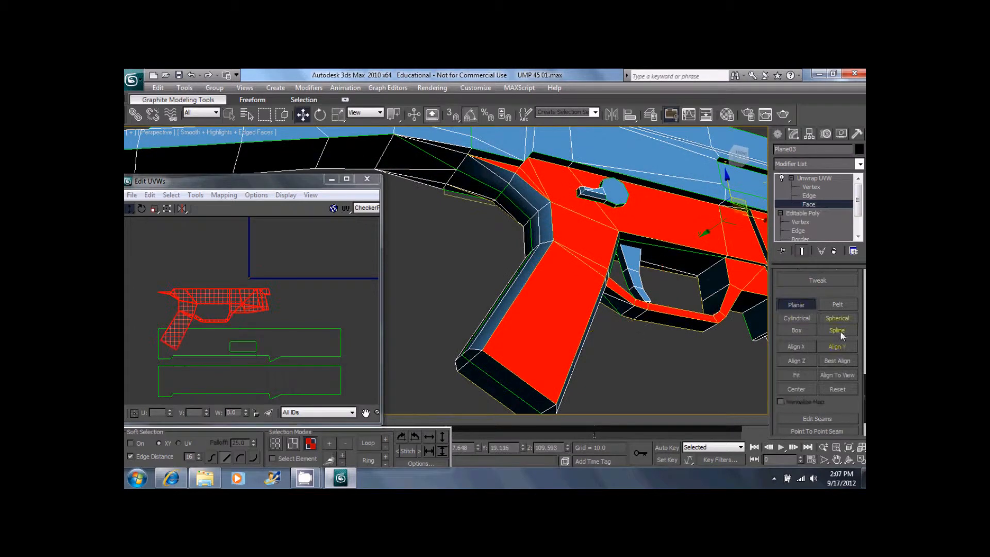
pyautogui.click(840, 345)
pyautogui.click(801, 303)
# Position the lower receiver and grip UV shell just below the two receiver shells, aligned with their rear end, and deselect it.
pyautogui.moveTo(270, 272); pyautogui.dragTo(275, 226, button='middle')
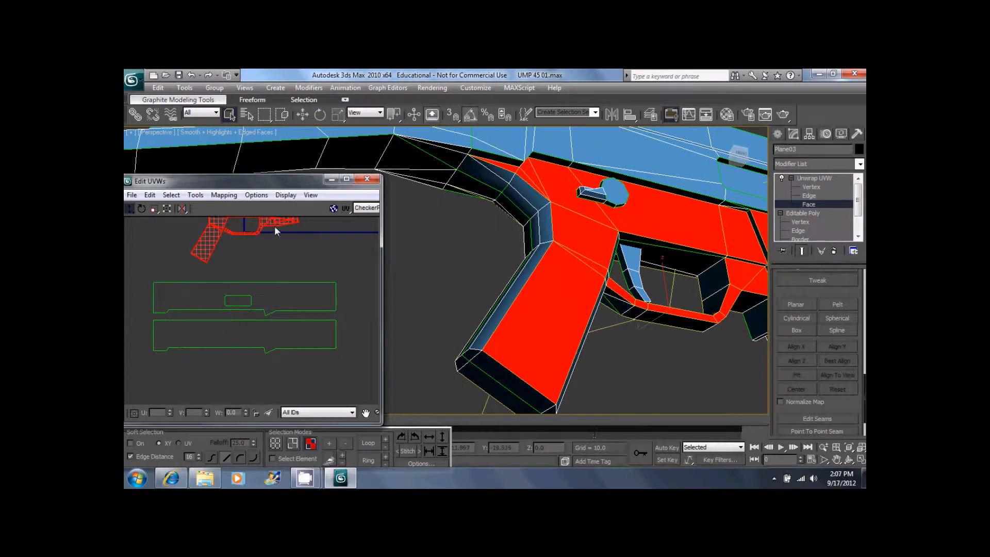
pyautogui.moveTo(265, 225); pyautogui.dragTo(271, 385)
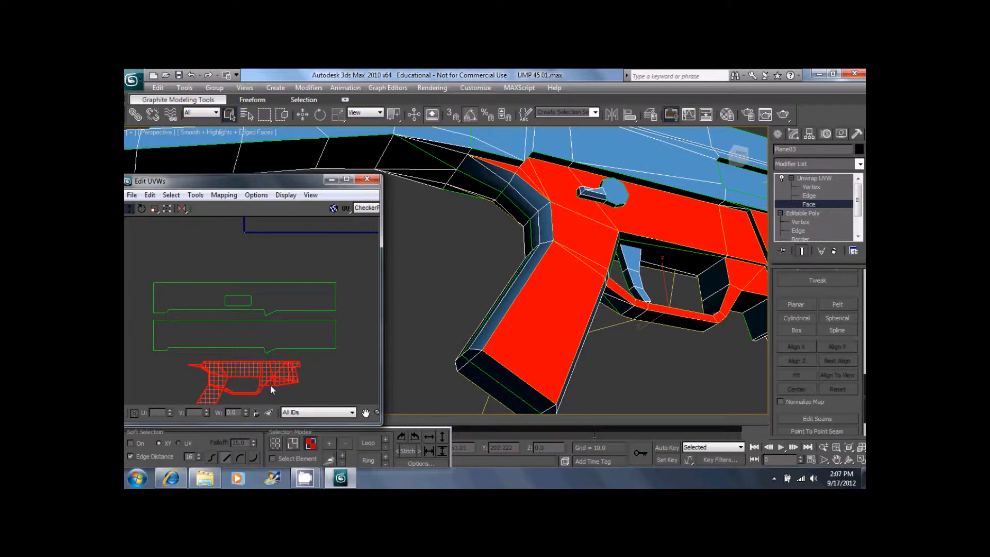
pyautogui.moveTo(130, 208); pyautogui.dragTo(132, 221)
pyautogui.moveTo(287, 382); pyautogui.dragTo(247, 372)
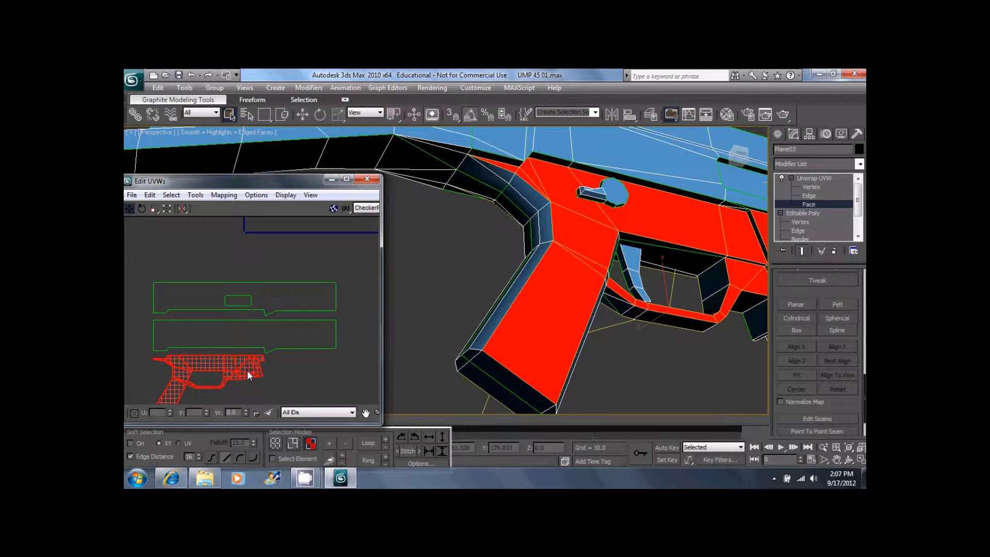
pyautogui.moveTo(302, 350); pyautogui.dragTo(297, 328, button='middle')
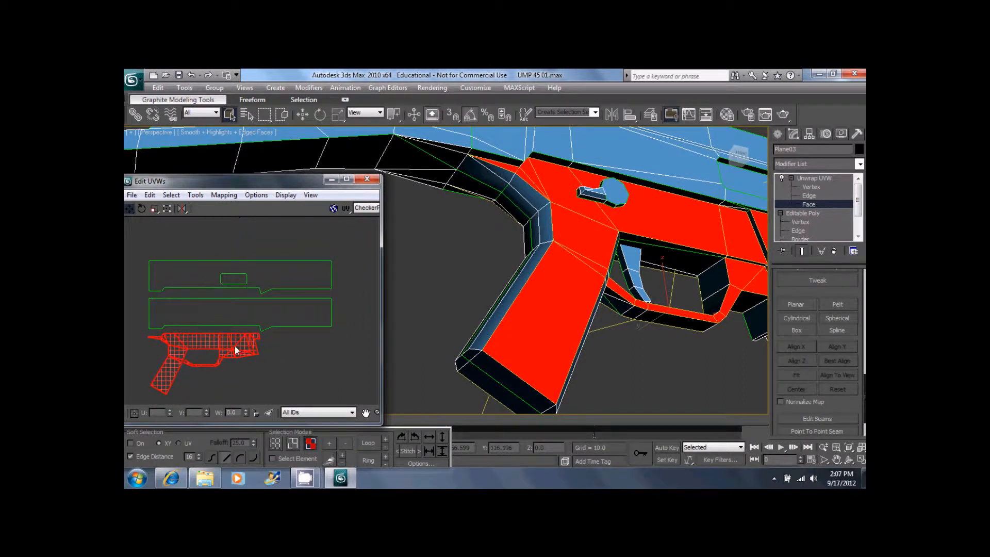
pyautogui.moveTo(238, 351); pyautogui.dragTo(237, 354)
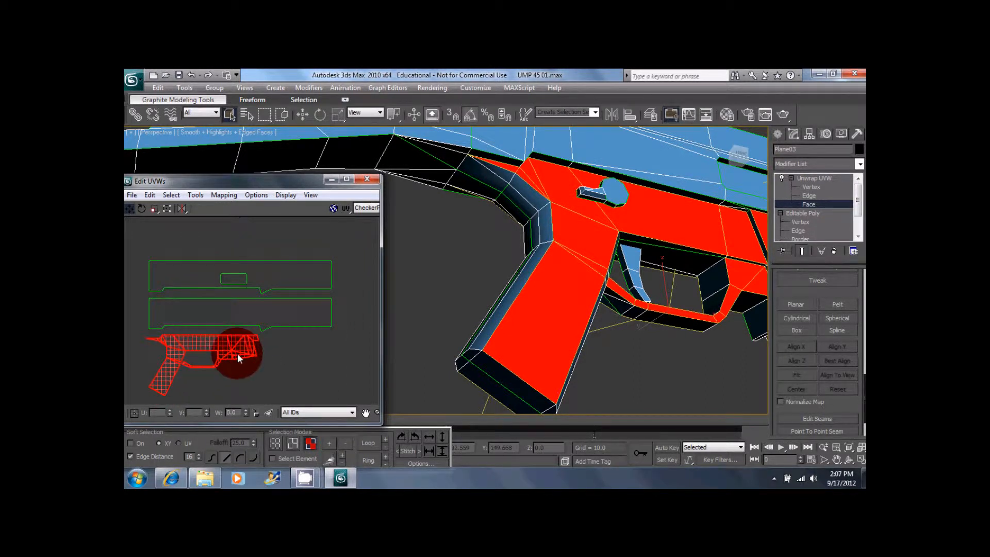
pyautogui.click(304, 363)
# Turn on Select Element and select the whole uppermost receiver UV shell.
pyautogui.moveTo(503, 305)
pyautogui.keyDown('alt'); pyautogui.mouseDown(button='middle')
pyautogui.moveTo(667, 303)
pyautogui.moveTo(484, 242)
pyautogui.moveTo(636, 281)
pyautogui.moveTo(557, 258)
pyautogui.mouseUp(button='middle'); pyautogui.keyUp('alt')
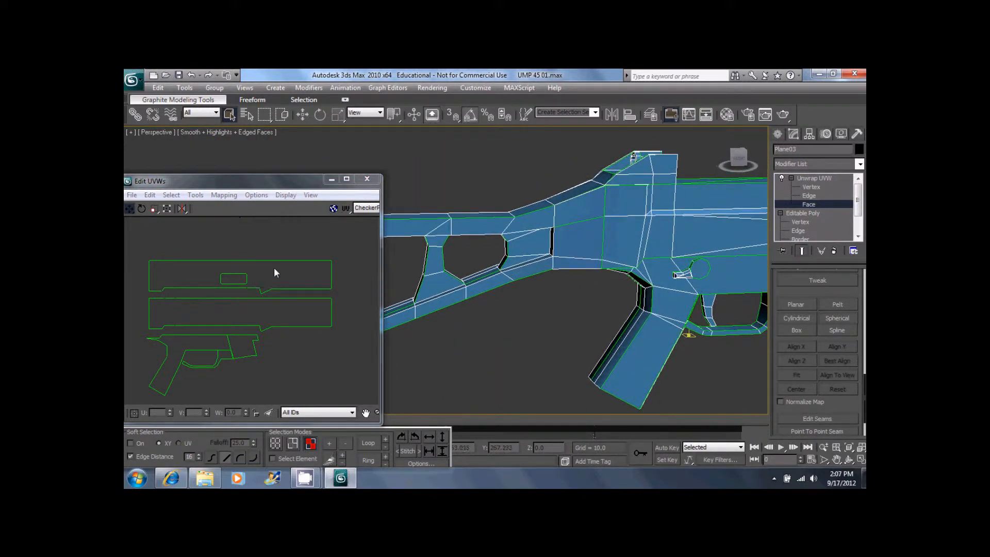
pyautogui.click(277, 267)
pyautogui.click(271, 459)
pyautogui.click(284, 275)
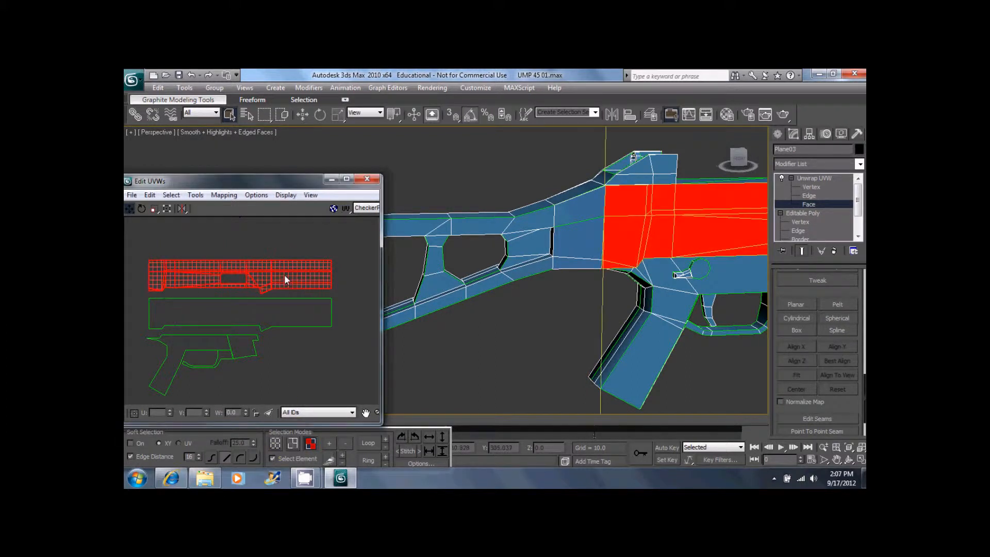
# Start a new selection with the stock's front side faces, the cross strut and the adjoining upper and lower rails.
pyautogui.click(574, 269)
pyautogui.keyDown('ctrl'); pyautogui.click(539, 262); pyautogui.keyUp('ctrl')
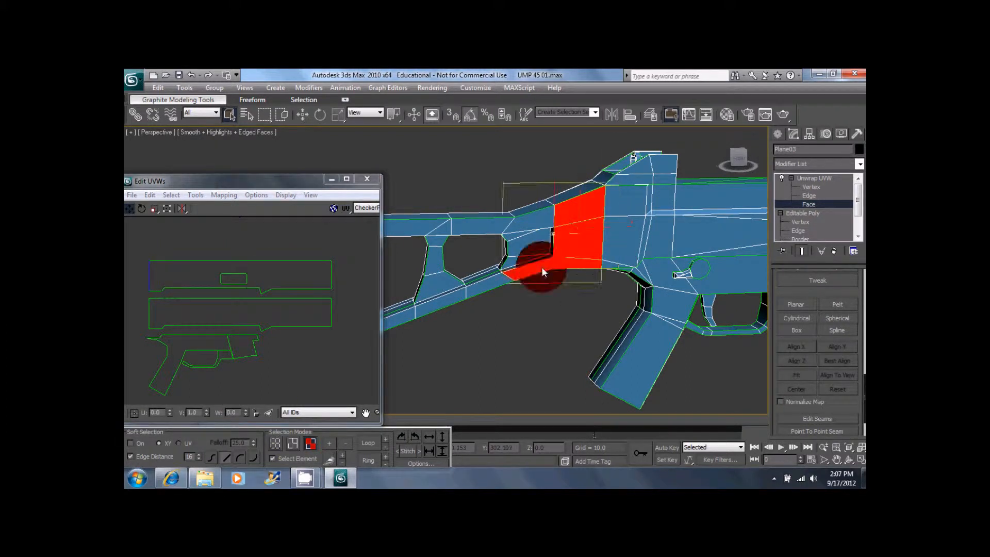
pyautogui.keyDown('ctrl'); pyautogui.click(482, 227); pyautogui.keyUp('ctrl')
pyautogui.keyDown('ctrl'); pyautogui.click(442, 229); pyautogui.keyUp('ctrl')
pyautogui.keyDown('ctrl'); pyautogui.click(426, 228); pyautogui.keyUp('ctrl')
pyautogui.keyDown('ctrl'); pyautogui.click(436, 242); pyautogui.keyUp('ctrl')
pyautogui.keyDown('ctrl'); pyautogui.click(436, 258); pyautogui.keyUp('ctrl')
pyautogui.keyDown('ctrl'); pyautogui.click(437, 280); pyautogui.keyUp('ctrl')
pyautogui.keyDown('ctrl'); pyautogui.click(464, 293); pyautogui.keyUp('ctrl')
pyautogui.keyDown('ctrl'); pyautogui.click(496, 281); pyautogui.keyUp('ctrl')
# Add the rear part of the stock's lower rail and the butt-end side faces to the selection.
pyautogui.moveTo(406, 312); pyautogui.dragTo(551, 309, button='middle')
pyautogui.keyDown('ctrl'); pyautogui.click(551, 308); pyautogui.keyUp('ctrl')
pyautogui.keyDown('ctrl'); pyautogui.click(508, 322); pyautogui.keyUp('ctrl')
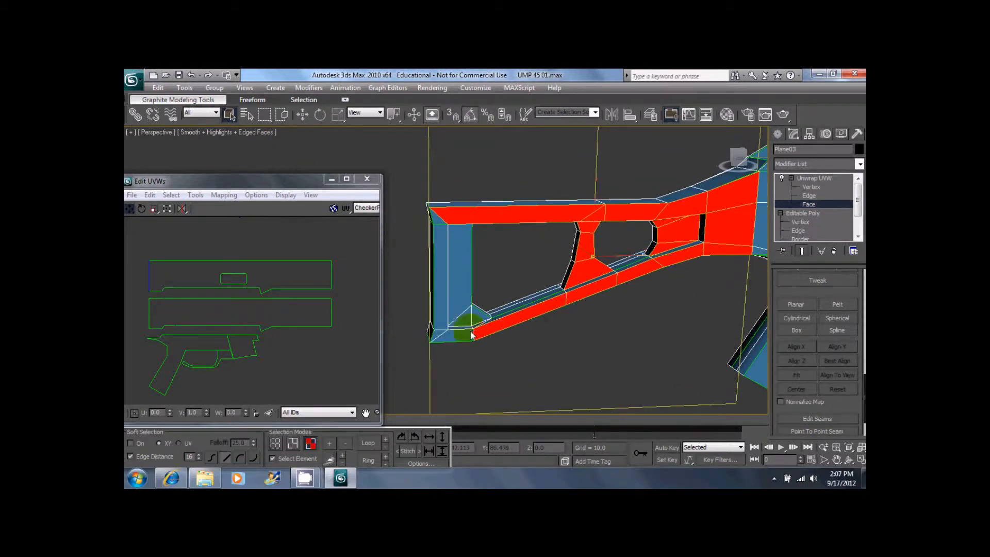
pyautogui.keyDown('ctrl'); pyautogui.click(476, 319); pyautogui.keyUp('ctrl')
pyautogui.keyDown('ctrl'); pyautogui.click(465, 319); pyautogui.keyUp('ctrl')
pyautogui.keyDown('ctrl'); pyautogui.click(457, 305); pyautogui.keyUp('ctrl')
pyautogui.keyDown('ctrl'); pyautogui.click(439, 333); pyautogui.keyUp('ctrl')
pyautogui.keyDown('ctrl'); pyautogui.click(440, 262); pyautogui.keyUp('ctrl')
pyautogui.keyDown('ctrl'); pyautogui.click(439, 222); pyautogui.keyUp('ctrl')
# Add the side faces where the stock meets the receiver on the gun's opposite side to the selection.
pyautogui.keyDown('alt'); pyautogui.moveTo(570, 228); pyautogui.dragTo(621, 216, button='middle'); pyautogui.keyUp('alt')
pyautogui.moveTo(415, 247); pyautogui.dragTo(595, 271, button='middle')
pyautogui.keyDown('ctrl'); pyautogui.click(466, 252); pyautogui.keyUp('ctrl')
pyautogui.keyDown('ctrl'); pyautogui.click(469, 280); pyautogui.keyUp('ctrl')
pyautogui.keyDown('ctrl'); pyautogui.click(471, 279); pyautogui.keyUp('ctrl')
pyautogui.keyDown('ctrl'); pyautogui.click(464, 280); pyautogui.keyUp('ctrl')
pyautogui.keyDown('ctrl'); pyautogui.click(470, 298); pyautogui.keyUp('ctrl')
pyautogui.keyDown('ctrl'); pyautogui.click(506, 302); pyautogui.keyUp('ctrl')
pyautogui.keyDown('ctrl'); pyautogui.click(469, 303); pyautogui.keyUp('ctrl')
pyautogui.keyDown('ctrl'); pyautogui.click(465, 289); pyautogui.keyUp('ctrl')
pyautogui.keyDown('ctrl'); pyautogui.click(488, 281); pyautogui.keyUp('ctrl')
pyautogui.keyDown('ctrl'); pyautogui.click(493, 258); pyautogui.keyUp('ctrl')
pyautogui.keyDown('ctrl'); pyautogui.click(524, 260); pyautogui.keyUp('ctrl')
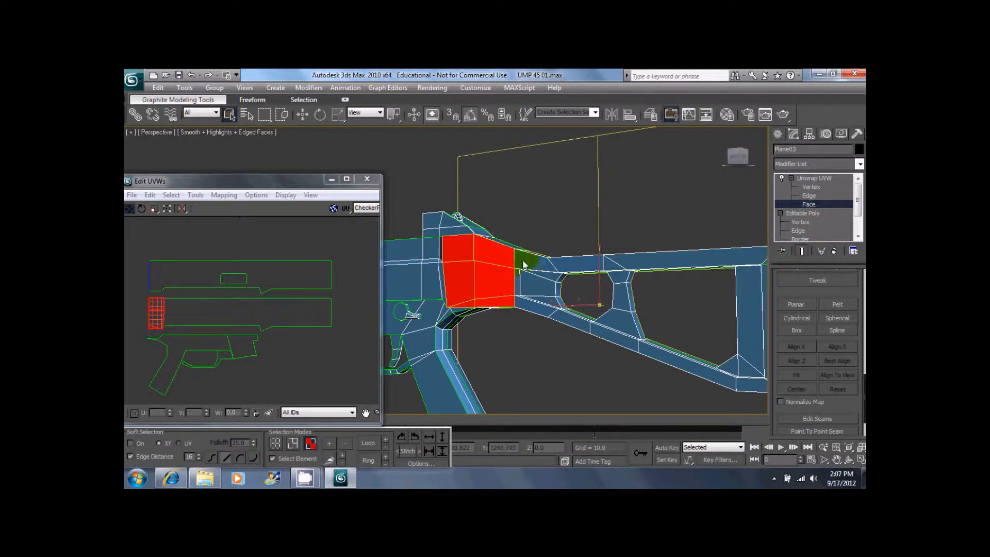
# Add the opposite side's stock rail and cross strut faces to the selection.
pyautogui.keyDown('alt'); pyautogui.moveTo(537, 283); pyautogui.dragTo(485, 215, button='middle'); pyautogui.keyUp('alt')
pyautogui.keyDown('alt'); pyautogui.moveTo(511, 286); pyautogui.dragTo(539, 300, button='middle'); pyautogui.keyUp('alt')
pyautogui.keyDown('ctrl'); pyautogui.click(539, 299); pyautogui.keyUp('ctrl')
pyautogui.keyDown('ctrl'); pyautogui.click(567, 309); pyautogui.keyUp('ctrl')
pyautogui.keyDown('ctrl'); pyautogui.click(606, 328); pyautogui.keyUp('ctrl')
pyautogui.keyDown('ctrl'); pyautogui.click(623, 308); pyautogui.keyUp('ctrl')
pyautogui.keyDown('ctrl'); pyautogui.click(623, 289); pyautogui.keyUp('ctrl')
pyautogui.keyDown('ctrl'); pyautogui.click(623, 269); pyautogui.keyUp('ctrl')
pyautogui.keyDown('ctrl'); pyautogui.click(620, 260); pyautogui.keyUp('ctrl')
pyautogui.keyDown('ctrl'); pyautogui.click(583, 255); pyautogui.keyUp('ctrl')
pyautogui.keyDown('ctrl'); pyautogui.click(665, 258); pyautogui.keyUp('ctrl')
# Add the opposite side's butt-end faces and the rear end of the lower rail to the selection.
pyautogui.moveTo(712, 280); pyautogui.dragTo(635, 271, button='middle')
pyautogui.keyDown('ctrl'); pyautogui.click(665, 292); pyautogui.keyUp('ctrl')
pyautogui.keyDown('ctrl'); pyautogui.click(684, 269); pyautogui.keyUp('ctrl')
pyautogui.keyDown('ctrl'); pyautogui.click(684, 379); pyautogui.keyUp('ctrl')
pyautogui.keyDown('ctrl'); pyautogui.click(645, 365); pyautogui.keyUp('ctrl')
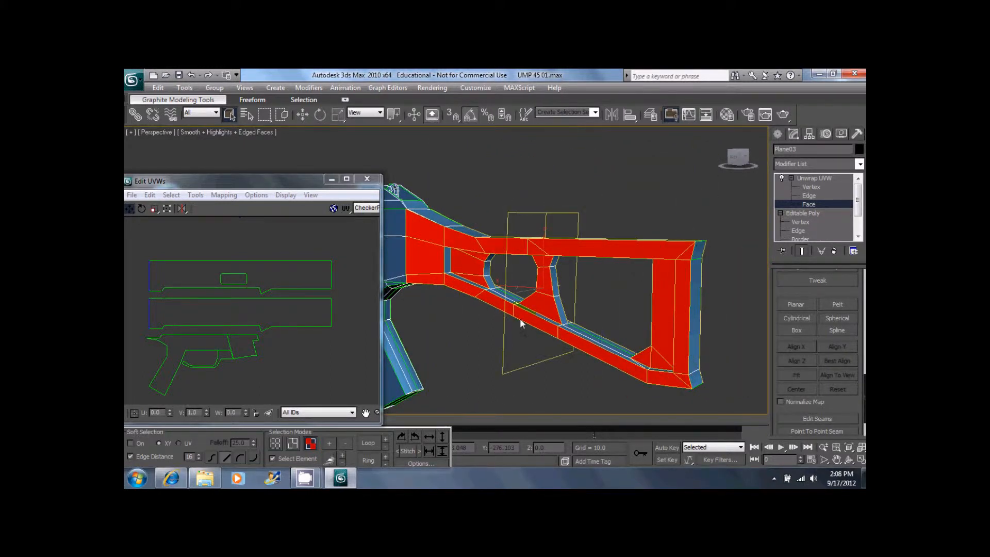
# Apply planar mapping aligned to the Y axis to the selected stock side faces.
pyautogui.keyDown('alt'); pyautogui.moveTo(520, 319); pyautogui.dragTo(525, 303, button='middle'); pyautogui.keyUp('alt')
pyautogui.keyDown('alt'); pyautogui.moveTo(656, 303); pyautogui.dragTo(551, 319, button='middle'); pyautogui.keyUp('alt')
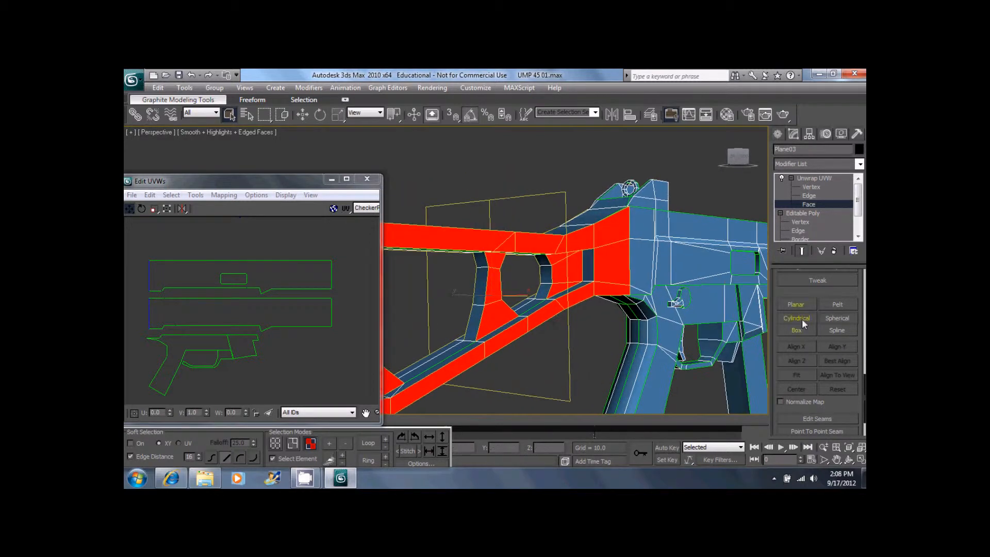
pyautogui.click(796, 303)
pyautogui.click(840, 346)
pyautogui.click(807, 304)
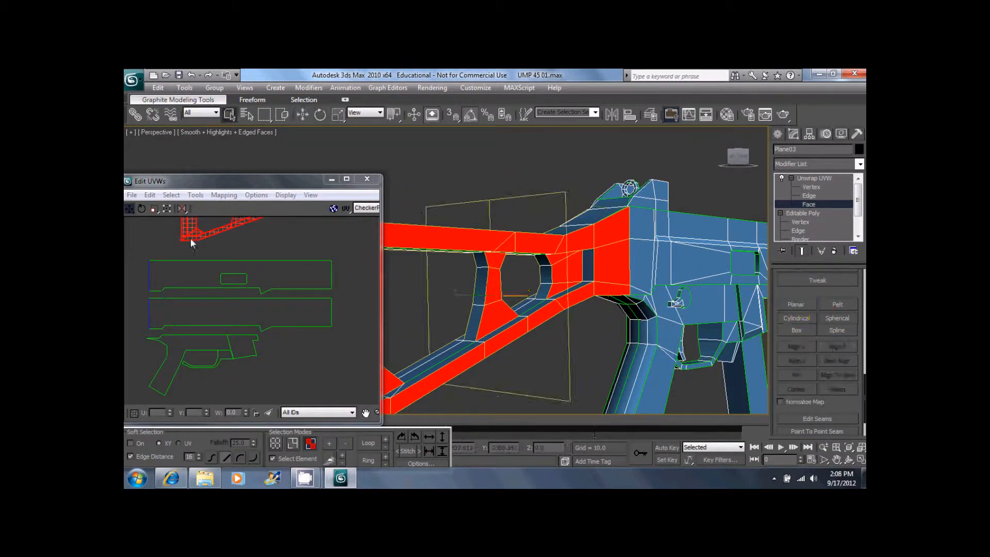
pyautogui.moveTo(201, 236); pyautogui.dragTo(237, 232, button='middle')
pyautogui.moveTo(170, 239); pyautogui.dragTo(180, 261, button='middle')
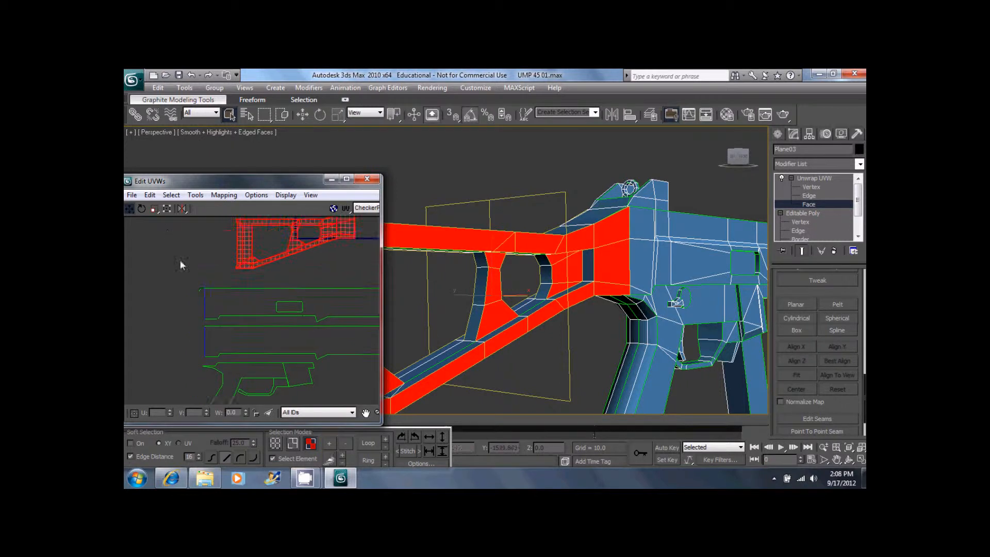
# Move the mapped stock shell below the UV square and place both parts of the grip shell to its left.
pyautogui.scroll(-2, 180, 264)
pyautogui.moveTo(290, 238); pyautogui.dragTo(332, 396)
pyautogui.moveTo(280, 346); pyautogui.dragTo(295, 311, button='middle')
pyautogui.click(241, 344)
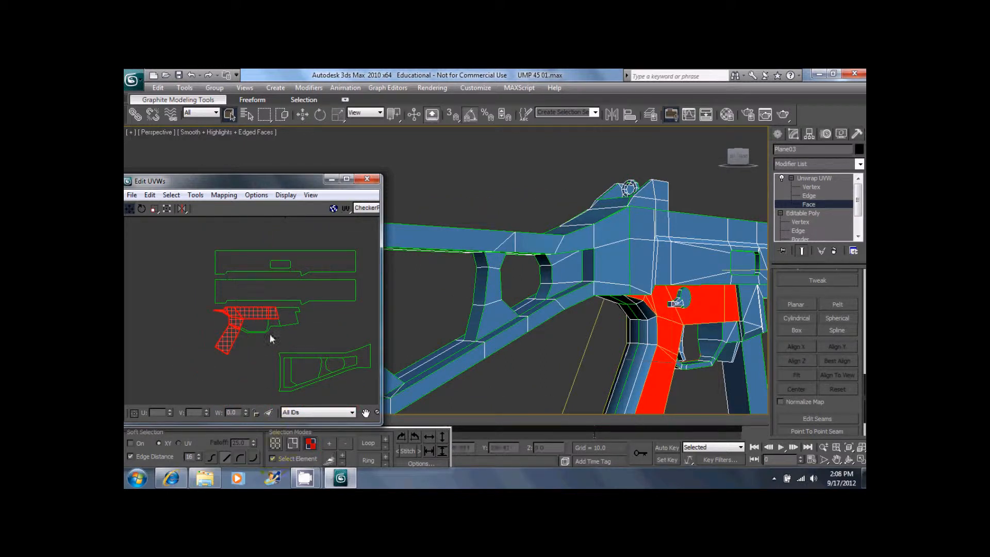
pyautogui.keyDown('ctrl'); pyautogui.click(291, 311); pyautogui.keyUp('ctrl')
pyautogui.moveTo(287, 315); pyautogui.dragTo(209, 371)
# Move both receiver side shells together farther left in the UV layout, above the grip shell.
pyautogui.moveTo(282, 298); pyautogui.dragTo(264, 323)
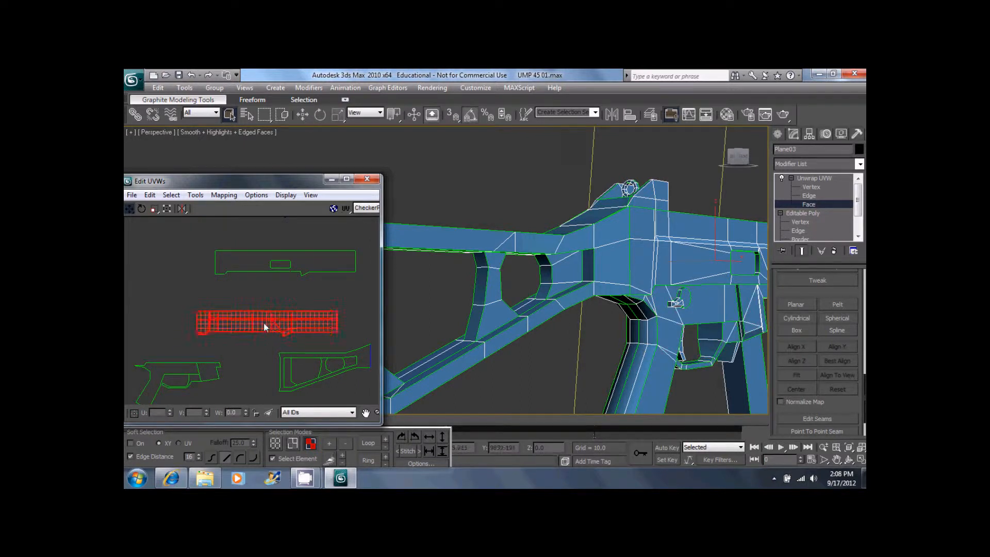
pyautogui.hotkey('ctrl', 'z')
pyautogui.moveTo(175, 224); pyautogui.dragTo(164, 327)
pyautogui.moveTo(169, 287); pyautogui.dragTo(218, 292)
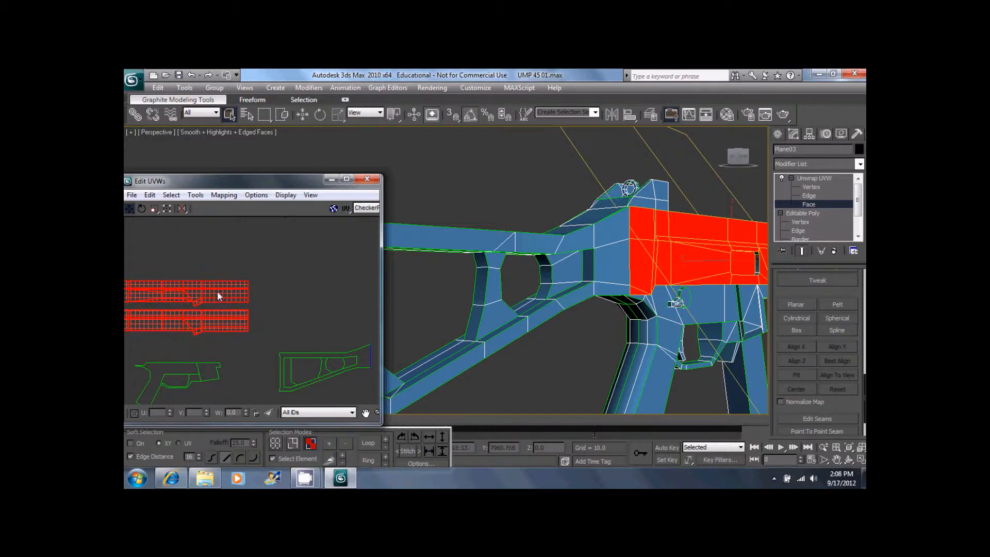
pyautogui.click(338, 275)
# Select the whole grip and trigger guard shell in the UV layout.
pyautogui.keyDown('alt'); pyautogui.moveTo(593, 264); pyautogui.dragTo(577, 251, button='middle'); pyautogui.keyUp('alt')
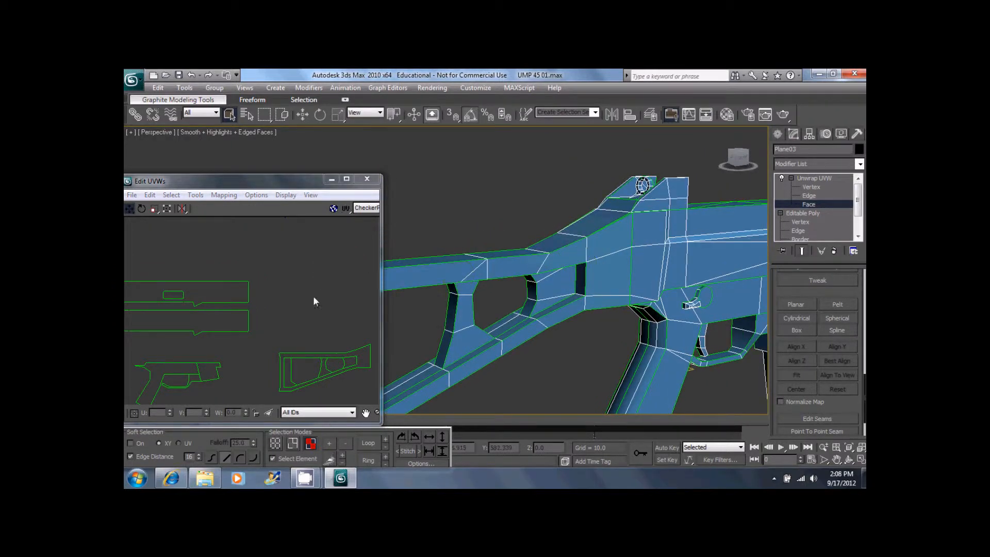
pyautogui.scroll(5, 208, 351)
pyautogui.scroll(2, 215, 279)
pyautogui.keyDown('alt'); pyautogui.moveTo(710, 309); pyautogui.dragTo(316, 254, button='middle'); pyautogui.keyUp('alt')
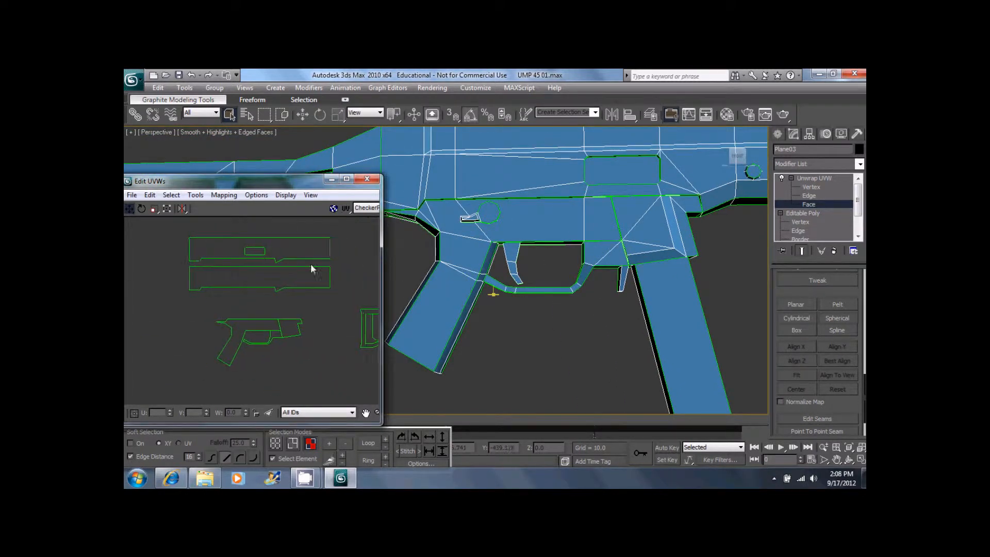
pyautogui.moveTo(195, 334); pyautogui.dragTo(323, 386)
pyautogui.scroll(5, 558, 283)
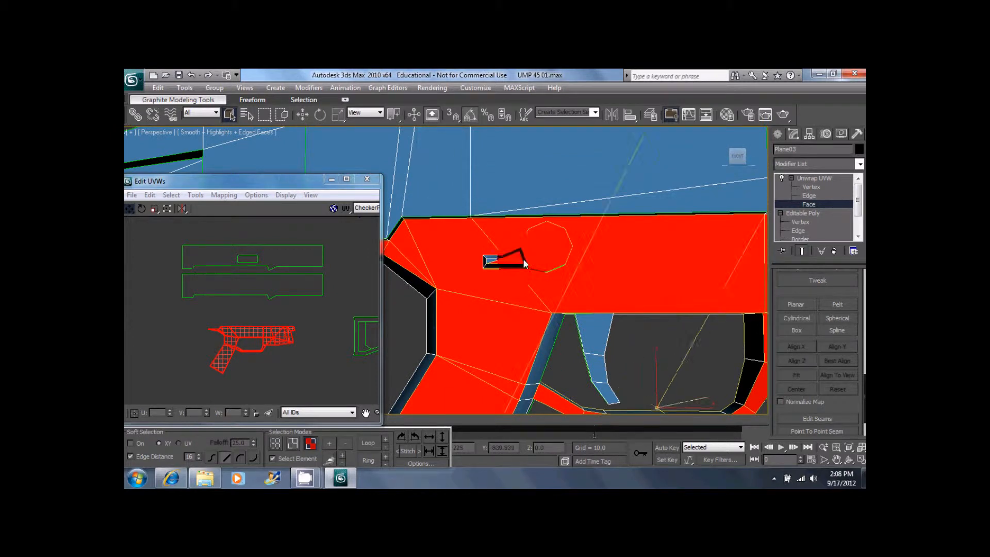
# Add the small faces of the fire selector lever above the grip to the selection.
pyautogui.keyDown('alt'); pyautogui.moveTo(513, 261); pyautogui.dragTo(491, 256, button='middle'); pyautogui.keyUp('alt')
pyautogui.keyDown('alt'); pyautogui.moveTo(658, 289); pyautogui.dragTo(667, 347, button='middle'); pyautogui.keyUp('alt')
pyautogui.keyDown('ctrl'); pyautogui.click(610, 309); pyautogui.keyUp('ctrl')
pyautogui.keyDown('ctrl'); pyautogui.click(628, 310); pyautogui.keyUp('ctrl')
pyautogui.keyDown('ctrl'); pyautogui.click(642, 309); pyautogui.keyUp('ctrl')
pyautogui.keyDown('ctrl'); pyautogui.click(648, 311); pyautogui.keyUp('ctrl')
pyautogui.keyDown('ctrl'); pyautogui.click(652, 310); pyautogui.keyUp('ctrl')
pyautogui.keyDown('ctrl'); pyautogui.click(647, 316); pyautogui.keyUp('ctrl')
pyautogui.keyDown('alt'); pyautogui.moveTo(604, 319); pyautogui.dragTo(680, 324, button='middle'); pyautogui.keyUp('alt')
# Apply planar mapping aligned to the Y axis to the grip and selector faces and move the shell below the receiver shells.
pyautogui.click(796, 304)
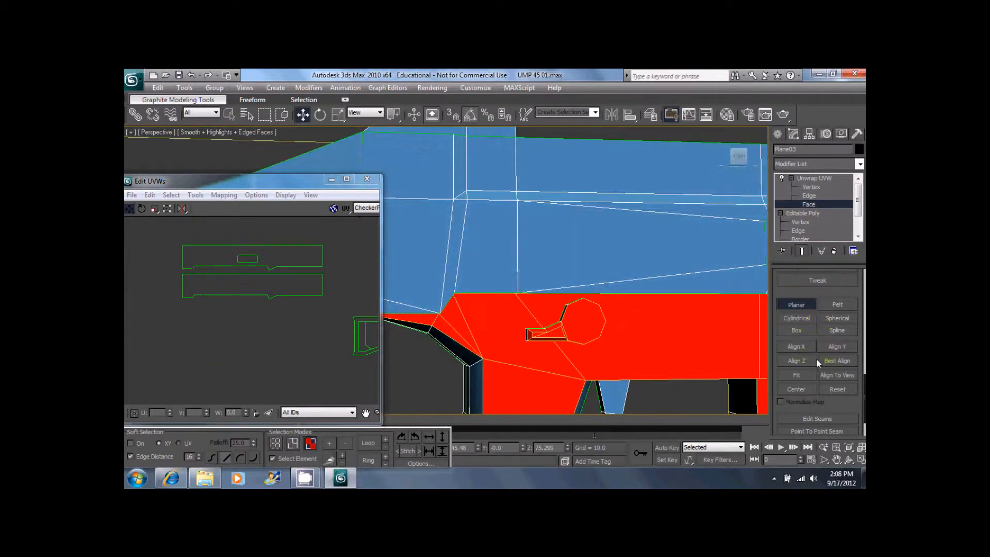
pyautogui.click(827, 346)
pyautogui.click(799, 305)
pyautogui.scroll(-1, 300, 279)
pyautogui.moveTo(296, 239); pyautogui.dragTo(286, 271, button='middle')
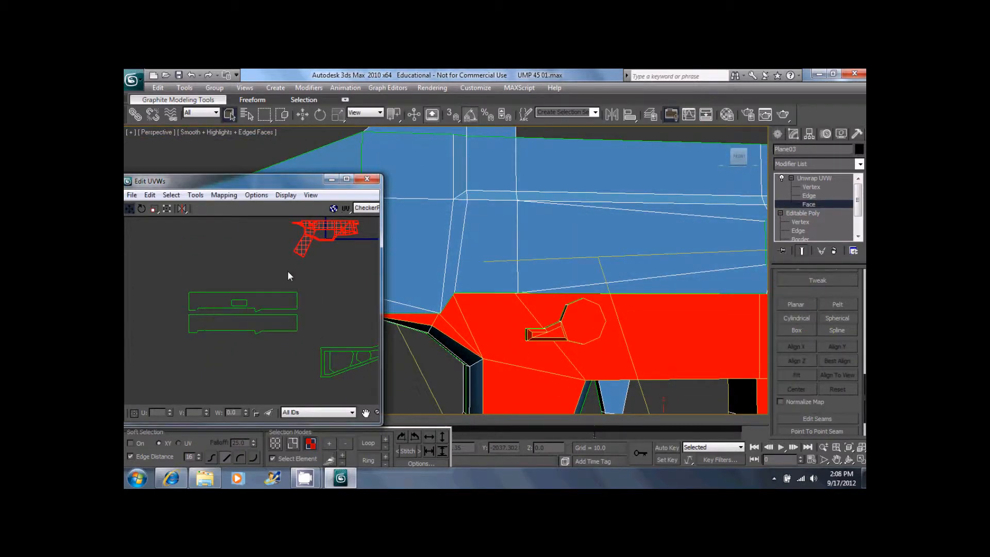
pyautogui.moveTo(307, 239); pyautogui.dragTo(190, 387)
pyautogui.click(150, 303)
# Select the faces of the two round pins on one side of the handguard.
pyautogui.moveTo(584, 272); pyautogui.dragTo(397, 218, button='middle')
pyautogui.scroll(-3, 584, 249)
pyautogui.moveTo(583, 251); pyautogui.dragTo(539, 235, button='middle')
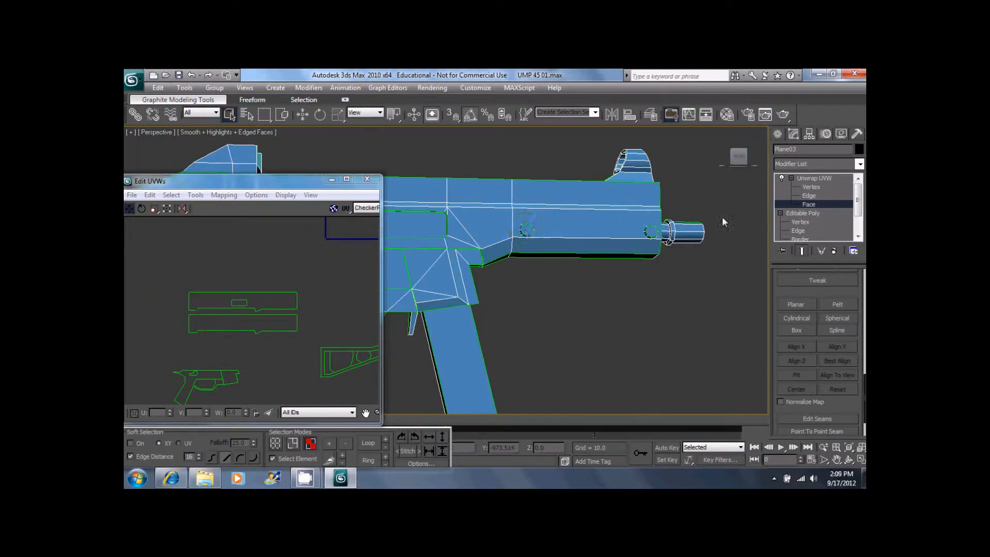
pyautogui.scroll(6, 598, 235)
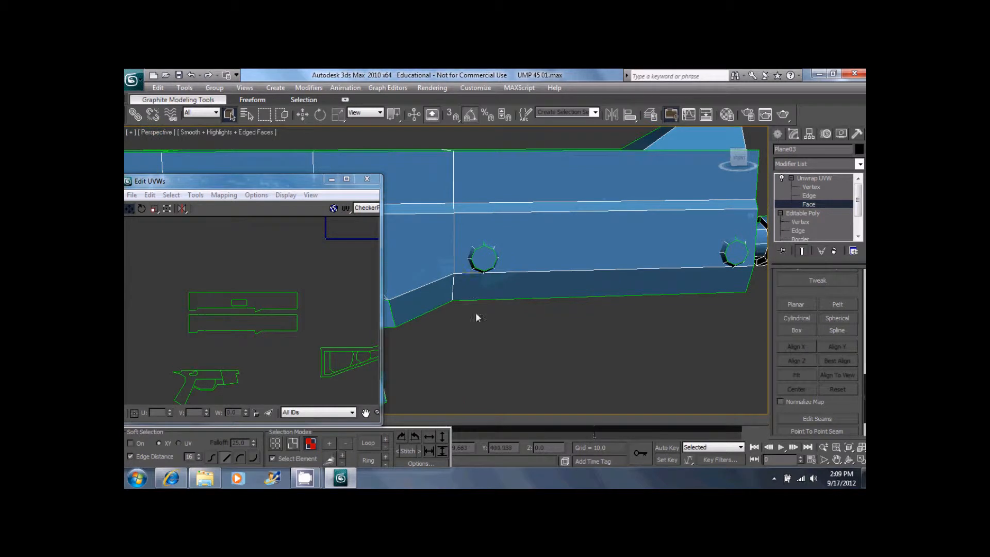
pyautogui.click(454, 282)
pyautogui.keyDown('ctrl'); pyautogui.click(512, 234); pyautogui.keyUp('ctrl')
pyautogui.keyDown('ctrl'); pyautogui.click(719, 285); pyautogui.keyUp('ctrl')
pyautogui.keyDown('ctrl'); pyautogui.moveTo(701, 281); pyautogui.dragTo(750, 228); pyautogui.keyUp('ctrl')
pyautogui.keyDown('ctrl'); pyautogui.moveTo(557, 213); pyautogui.dragTo(632, 378); pyautogui.keyUp('ctrl')
# Add the faces of the two round pins on the handguard's opposite side to the selection.
pyautogui.moveTo(619, 330); pyautogui.dragTo(528, 318, button='middle')
pyautogui.keyDown('alt'); pyautogui.moveTo(708, 218); pyautogui.dragTo(698, 277); pyautogui.keyUp('alt')
pyautogui.keyDown('alt'); pyautogui.moveTo(698, 277); pyautogui.dragTo(542, 299, button='middle'); pyautogui.keyUp('alt')
pyautogui.scroll(-4, 527, 268)
pyautogui.keyDown('ctrl'); pyautogui.click(482, 293); pyautogui.keyUp('ctrl')
pyautogui.keyDown('ctrl'); pyautogui.moveTo(475, 302); pyautogui.dragTo(455, 318); pyautogui.keyUp('ctrl')
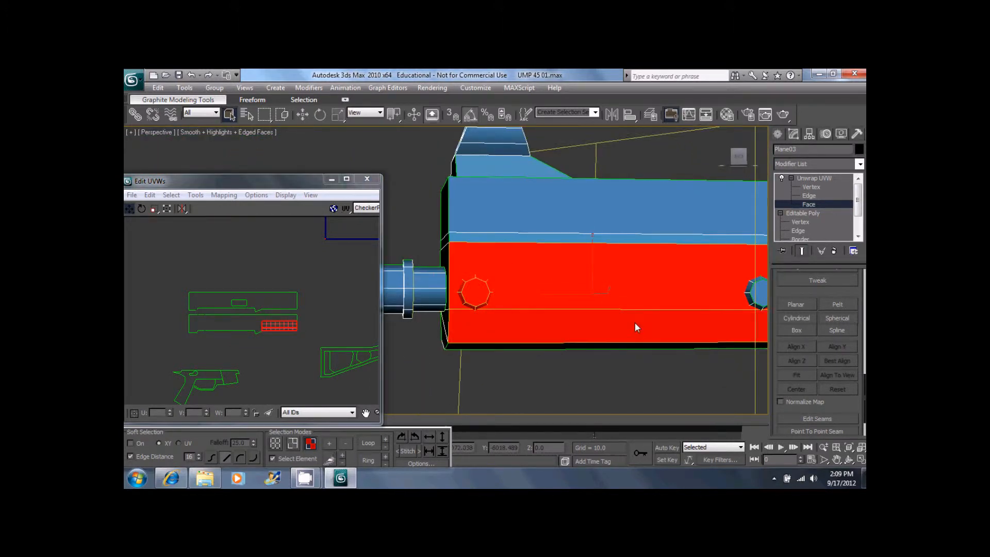
pyautogui.moveTo(746, 283); pyautogui.dragTo(645, 281, button='middle')
pyautogui.keyDown('ctrl'); pyautogui.moveTo(645, 280); pyautogui.dragTo(674, 317); pyautogui.keyUp('ctrl')
# Remove the handguard side faces from the selection so that it holds only the round pins.
pyautogui.keyDown('alt'); pyautogui.moveTo(571, 313); pyautogui.dragTo(596, 350); pyautogui.keyUp('alt')
pyautogui.moveTo(537, 346); pyautogui.dragTo(766, 325, button='middle')
pyautogui.scroll(-3, 647, 326)
pyautogui.moveTo(619, 311); pyautogui.dragTo(505, 304, button='middle')
pyautogui.keyDown('alt'); pyautogui.moveTo(505, 303); pyautogui.dragTo(561, 308, button='middle'); pyautogui.keyUp('alt')
pyautogui.scroll(3, 545, 299)
pyautogui.moveTo(423, 308); pyautogui.dragTo(613, 315, button='middle')
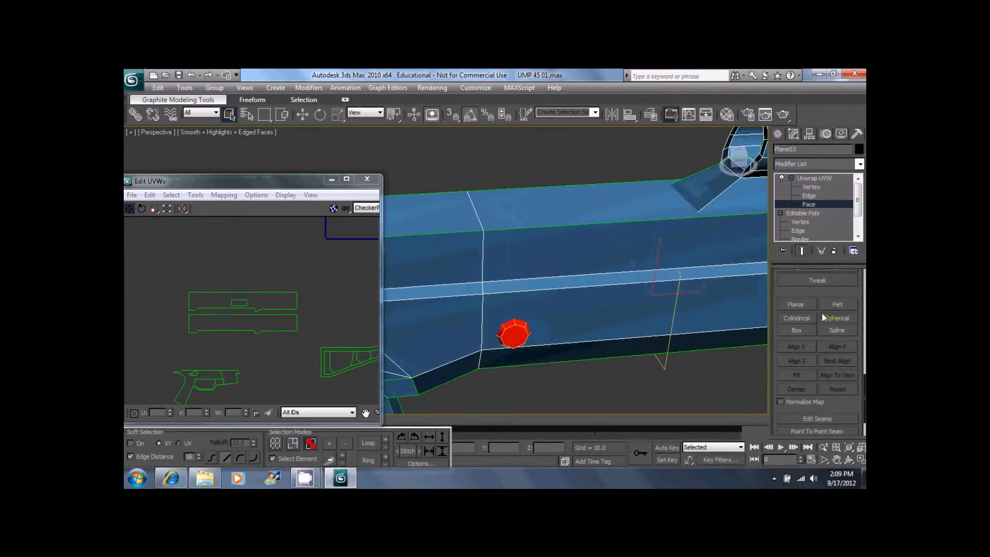
# Try planar-mapping all the selected handguard pin faces together, aligned to the Y axis.
pyautogui.click(796, 304)
pyautogui.click(837, 344)
pyautogui.moveTo(329, 251); pyautogui.dragTo(293, 293, button='middle')
pyautogui.scroll(3, 292, 293)
pyautogui.moveTo(684, 327); pyautogui.dragTo(530, 297, button='middle')
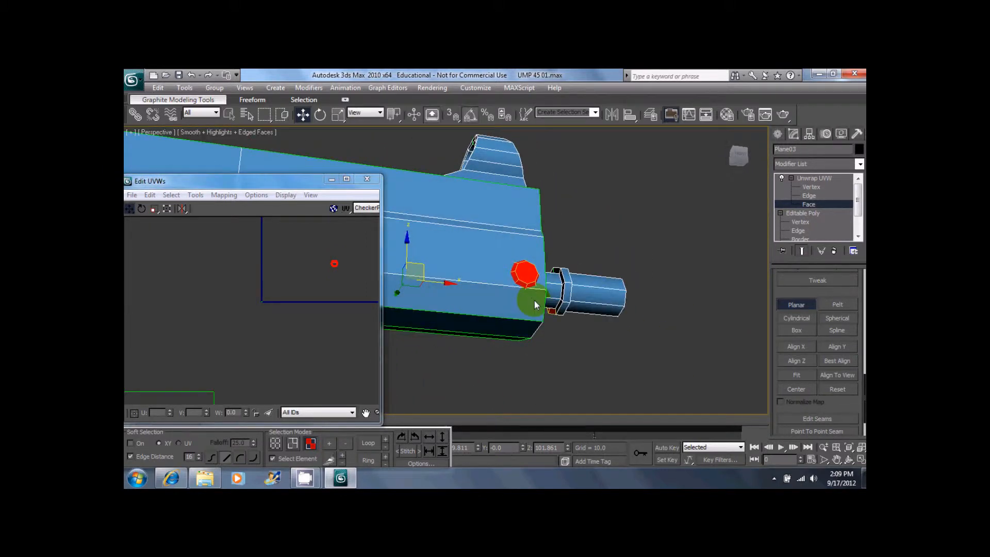
pyautogui.click(798, 304)
pyautogui.keyDown('alt'); pyautogui.moveTo(571, 308); pyautogui.dragTo(673, 327, button='middle'); pyautogui.keyUp('alt')
pyautogui.click(798, 305)
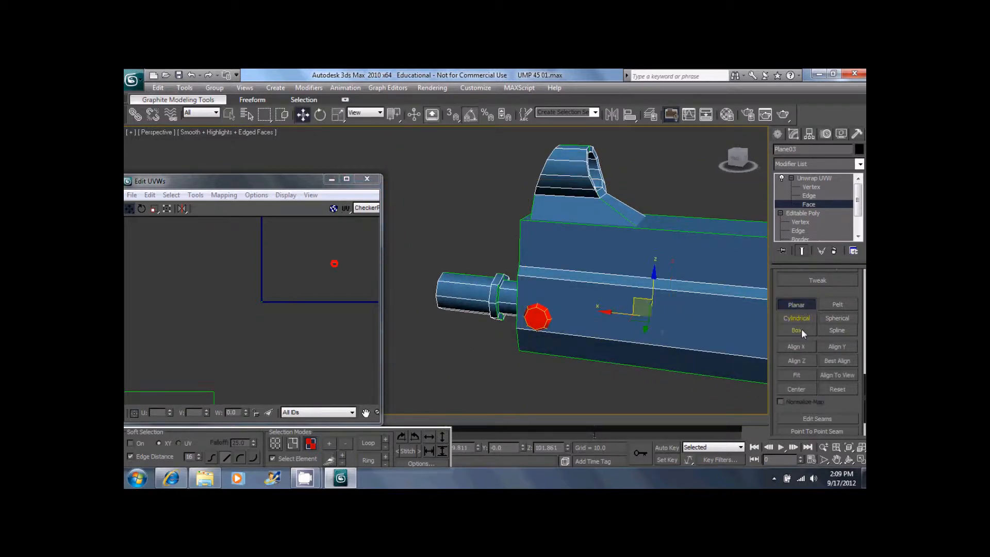
pyautogui.click(837, 346)
pyautogui.click(791, 304)
# Apply planar mapping aligned to the Y axis to the rear handguard pin faces alone.
pyautogui.keyDown('alt'); pyautogui.moveTo(496, 315); pyautogui.dragTo(564, 367, button='middle'); pyautogui.keyUp('alt')
pyautogui.scroll(5, 582, 311)
pyautogui.click(796, 304)
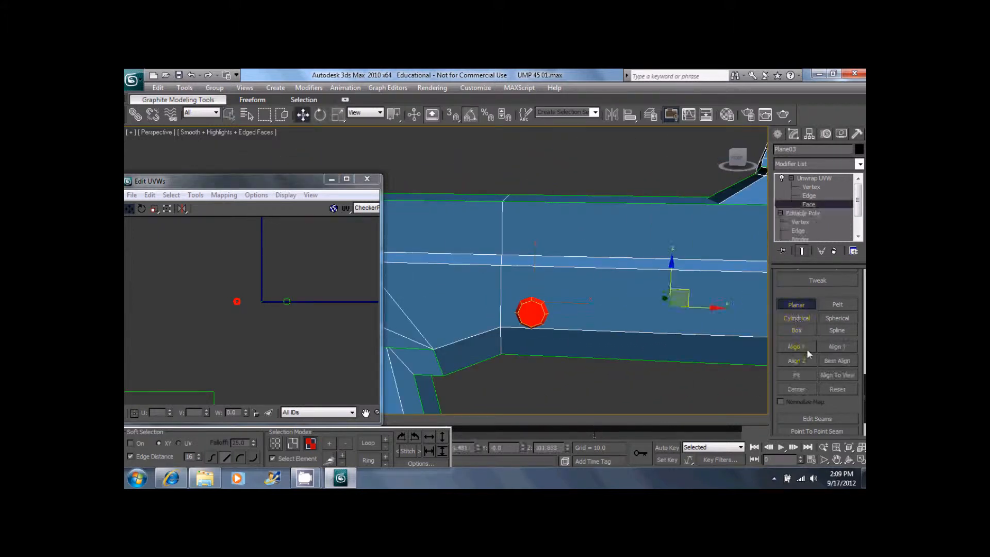
pyautogui.click(839, 345)
pyautogui.click(796, 305)
# Select the front handguard pin faces on both sides and remove the stray barrel and handguard faces from the selection.
pyautogui.moveTo(747, 310); pyautogui.dragTo(519, 294, button='middle')
pyautogui.moveTo(490, 271); pyautogui.dragTo(552, 332)
pyautogui.keyDown('alt'); pyautogui.moveTo(541, 323); pyautogui.dragTo(499, 297, button='middle'); pyautogui.keyUp('alt')
pyautogui.click(499, 293)
pyautogui.moveTo(510, 292); pyautogui.dragTo(477, 339)
pyautogui.keyDown('alt'); pyautogui.click(559, 298); pyautogui.keyUp('alt')
pyautogui.keyDown('alt'); pyautogui.click(524, 348); pyautogui.keyUp('alt')
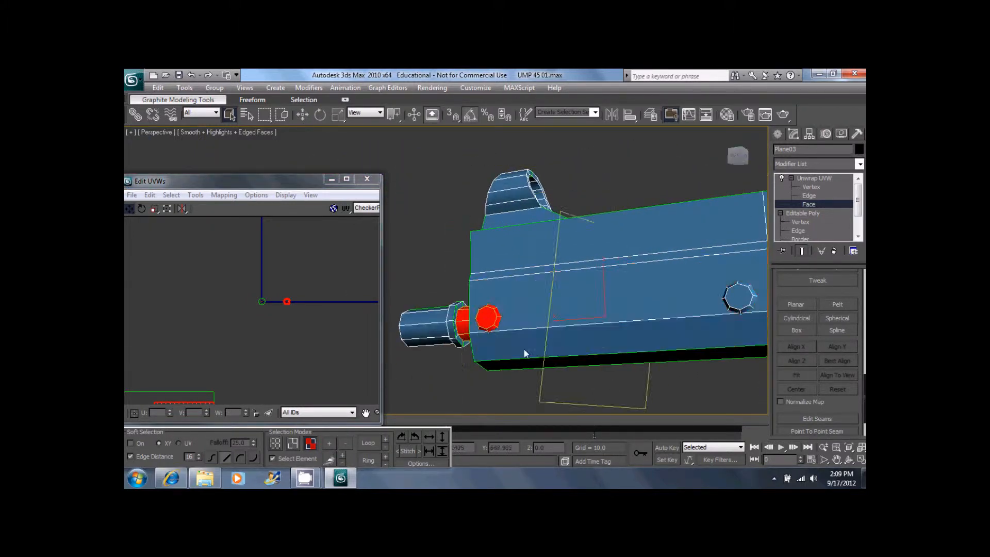
pyautogui.keyDown('alt'); pyautogui.moveTo(524, 348); pyautogui.dragTo(432, 299, button='middle'); pyautogui.keyUp('alt')
pyautogui.keyDown('alt'); pyautogui.moveTo(432, 299); pyautogui.dragTo(443, 351); pyautogui.keyUp('alt')
pyautogui.keyDown('alt'); pyautogui.moveTo(443, 351); pyautogui.dragTo(478, 232, button='middle'); pyautogui.keyUp('alt')
pyautogui.keyDown('alt'); pyautogui.moveTo(479, 232); pyautogui.dragTo(503, 372); pyautogui.keyUp('alt')
pyautogui.keyDown('alt'); pyautogui.moveTo(562, 354); pyautogui.dragTo(578, 330, button='middle'); pyautogui.keyUp('alt')
pyautogui.scroll(5, 540, 358)
pyautogui.scroll(-5, 560, 366)
# Planar-map the front pin faces aligned to the Y axis and move the pin shells into the grip shell's trigger guard opening.
pyautogui.click(794, 318)
pyautogui.click(843, 347)
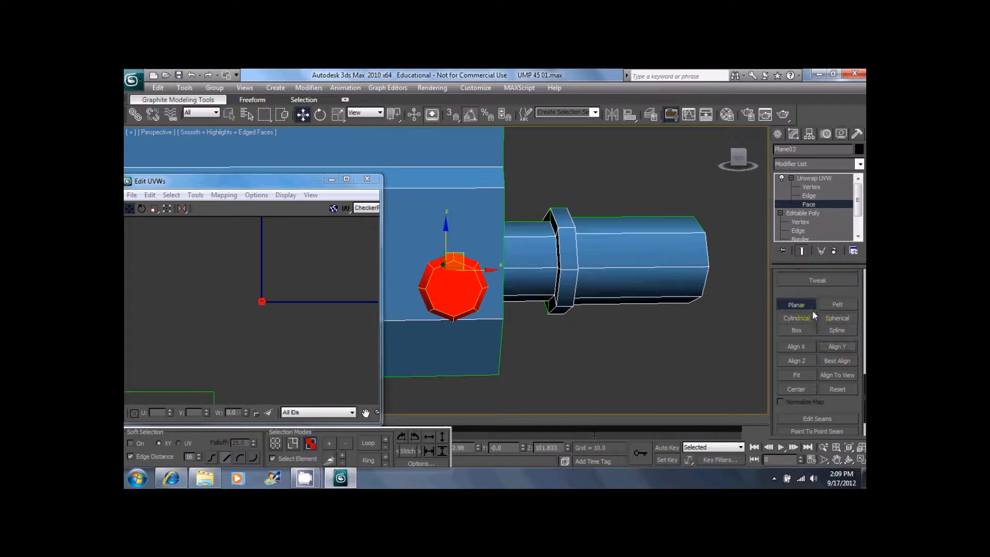
pyautogui.moveTo(303, 308); pyautogui.dragTo(308, 324, button='middle')
pyautogui.scroll(4, 308, 324)
pyautogui.scroll(3, 207, 315)
pyautogui.scroll(-5, 217, 307)
pyautogui.moveTo(244, 310); pyautogui.dragTo(277, 227, button='middle')
pyautogui.moveTo(278, 224); pyautogui.dragTo(160, 369)
pyautogui.scroll(5, 162, 370)
pyautogui.moveTo(162, 370); pyautogui.dragTo(283, 360, button='middle')
pyautogui.scroll(1, 283, 360)
pyautogui.moveTo(264, 324); pyautogui.dragTo(279, 313)
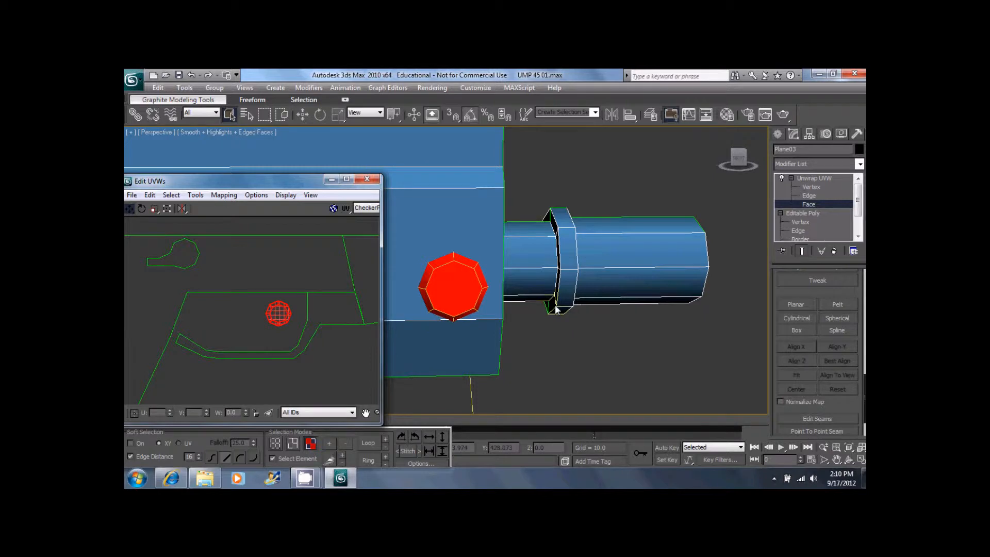
# Select the top faces of the handguard and receiver, from the front sight back toward the rear sight.
pyautogui.moveTo(574, 299); pyautogui.dragTo(629, 271, button='middle')
pyautogui.scroll(-5, 629, 272)
pyautogui.moveTo(441, 249); pyautogui.dragTo(612, 272, button='middle')
pyautogui.keyDown('alt'); pyautogui.moveTo(527, 245); pyautogui.dragTo(604, 221, button='middle'); pyautogui.keyUp('alt')
pyautogui.click(604, 220)
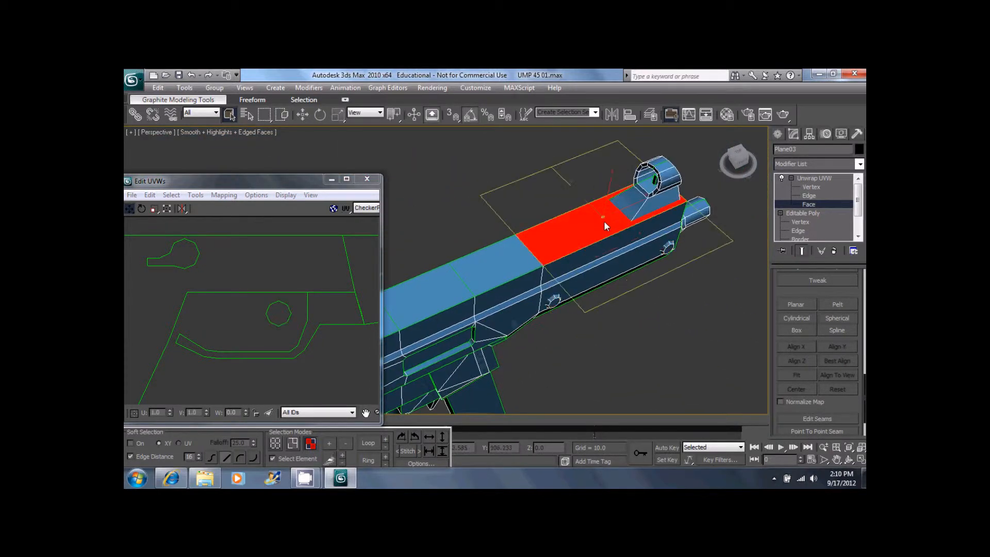
pyautogui.keyDown('ctrl'); pyautogui.click(498, 266); pyautogui.keyUp('ctrl')
pyautogui.keyDown('ctrl'); pyautogui.click(449, 287); pyautogui.keyUp('ctrl')
pyautogui.moveTo(448, 286); pyautogui.dragTo(654, 268, button='middle')
pyautogui.keyDown('ctrl'); pyautogui.click(552, 245); pyautogui.keyUp('ctrl')
pyautogui.keyDown('ctrl'); pyautogui.click(506, 245); pyautogui.keyUp('ctrl')
# Add the top faces around the rear sight, its guard edges and the first sloping face behind it to the selection.
pyautogui.keyDown('ctrl'); pyautogui.click(567, 300); pyautogui.keyUp('ctrl')
pyautogui.keyDown('ctrl'); pyautogui.click(547, 274); pyautogui.keyUp('ctrl')
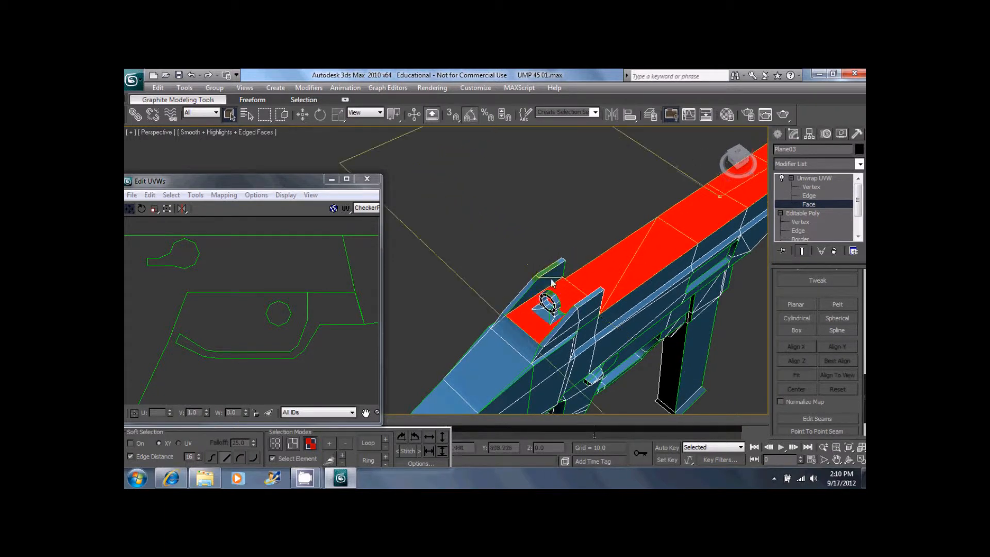
pyautogui.keyDown('ctrl'); pyautogui.click(520, 307); pyautogui.keyUp('ctrl')
pyautogui.keyDown('ctrl'); pyautogui.click(500, 324); pyautogui.keyUp('ctrl')
pyautogui.keyDown('ctrl'); pyautogui.click(548, 334); pyautogui.keyUp('ctrl')
pyautogui.keyDown('ctrl'); pyautogui.click(581, 304); pyautogui.keyUp('ctrl')
pyautogui.keyDown('ctrl'); pyautogui.click(506, 348); pyautogui.keyUp('ctrl')
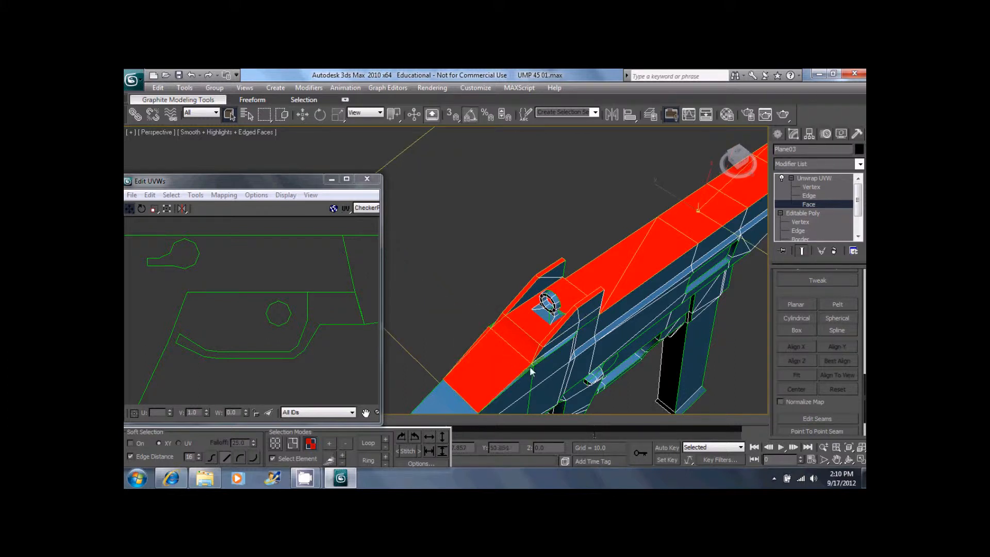
pyautogui.keyDown('ctrl'); pyautogui.click(546, 354); pyautogui.keyUp('ctrl')
pyautogui.keyDown('alt'); pyautogui.moveTo(499, 345); pyautogui.dragTo(534, 335, button='middle'); pyautogui.keyUp('alt')
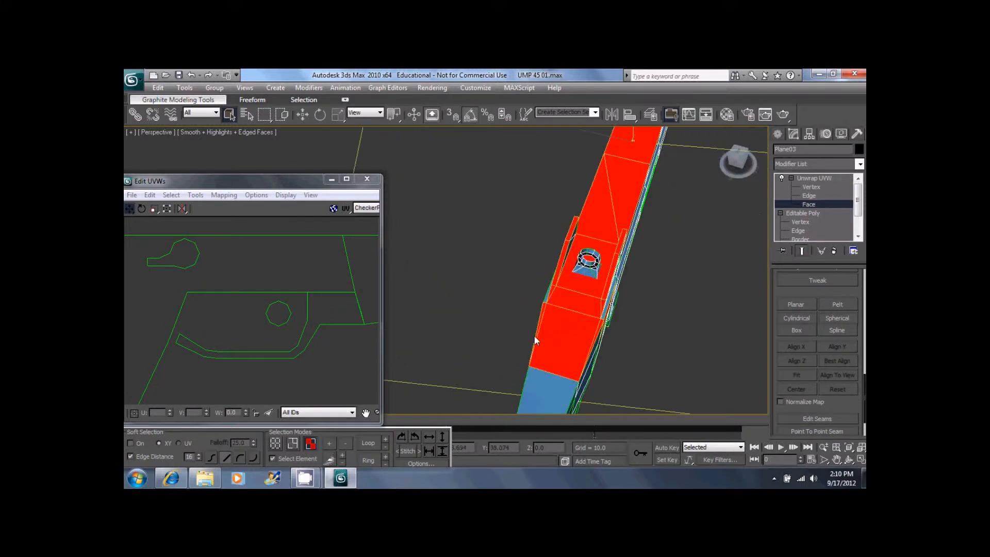
pyautogui.keyDown('ctrl'); pyautogui.click(542, 299); pyautogui.keyUp('ctrl')
# Try extending the selection over the stock's top faces down to the butt end.
pyautogui.keyDown('alt'); pyautogui.moveTo(609, 317); pyautogui.dragTo(574, 303, button='middle'); pyautogui.keyUp('alt')
pyautogui.keyDown('ctrl'); pyautogui.click(483, 344); pyautogui.keyUp('ctrl')
pyautogui.moveTo(483, 346); pyautogui.dragTo(574, 293, button='middle')
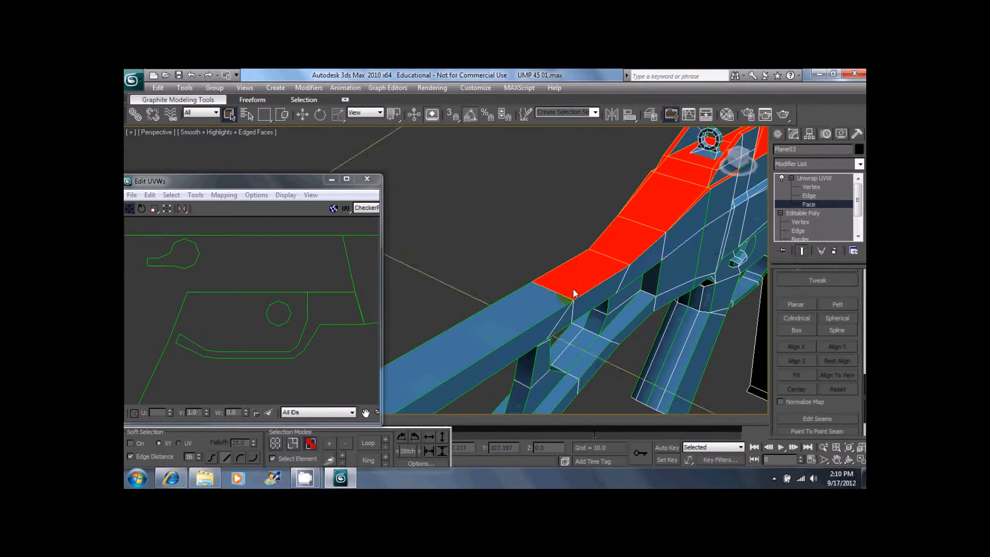
pyautogui.keyDown('ctrl'); pyautogui.click(505, 329); pyautogui.keyUp('ctrl')
pyautogui.moveTo(506, 329); pyautogui.dragTo(603, 279, button='middle')
pyautogui.scroll(-3, 603, 280)
pyautogui.moveTo(703, 250)
pyautogui.mouseDown(button='middle')
pyautogui.moveTo(471, 345)
pyautogui.moveTo(661, 295)
pyautogui.moveTo(709, 251)
pyautogui.mouseUp(button='middle')
pyautogui.scroll(-7, 232, 359)
pyautogui.moveTo(257, 347); pyautogui.dragTo(246, 322, button='middle')
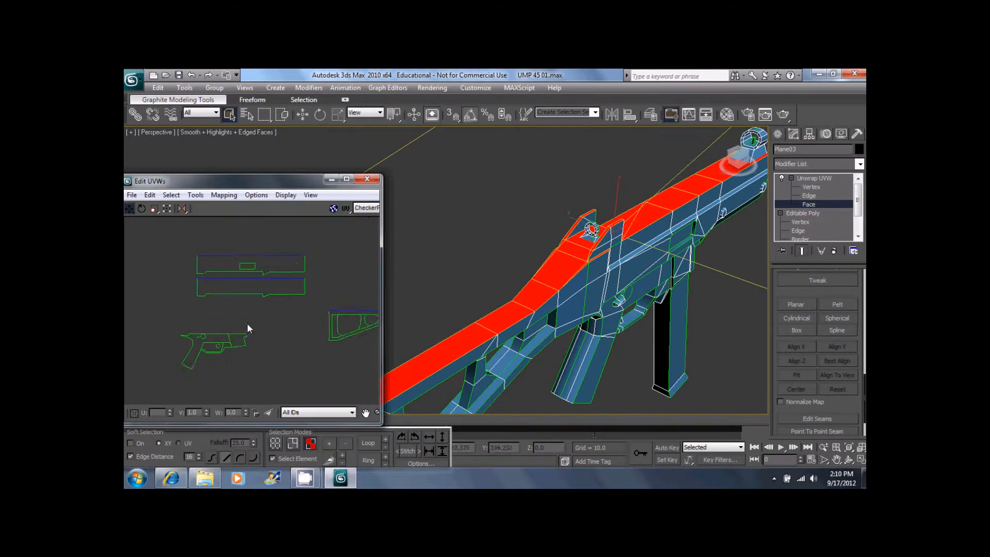
pyautogui.moveTo(455, 338); pyautogui.dragTo(496, 320, button='middle')
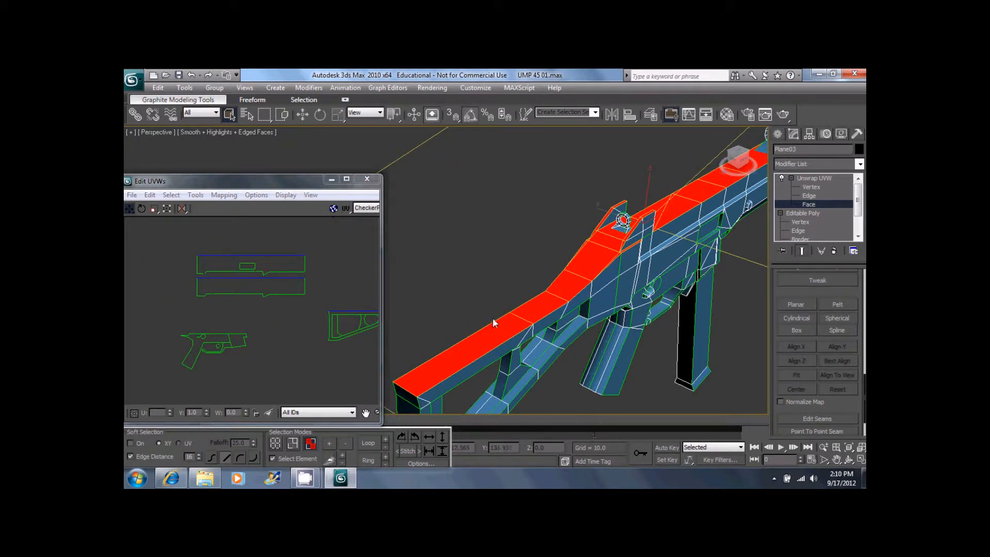
pyautogui.keyDown('alt'); pyautogui.moveTo(478, 293); pyautogui.dragTo(466, 294, button='middle'); pyautogui.keyUp('alt')
pyautogui.keyDown('alt'); pyautogui.moveTo(435, 266); pyautogui.dragTo(568, 354); pyautogui.keyUp('alt')
# Planar-map the receiver's top faces aligned to the Z axis and place their shell above the receiver side shells.
pyautogui.click(792, 303)
pyautogui.click(795, 303)
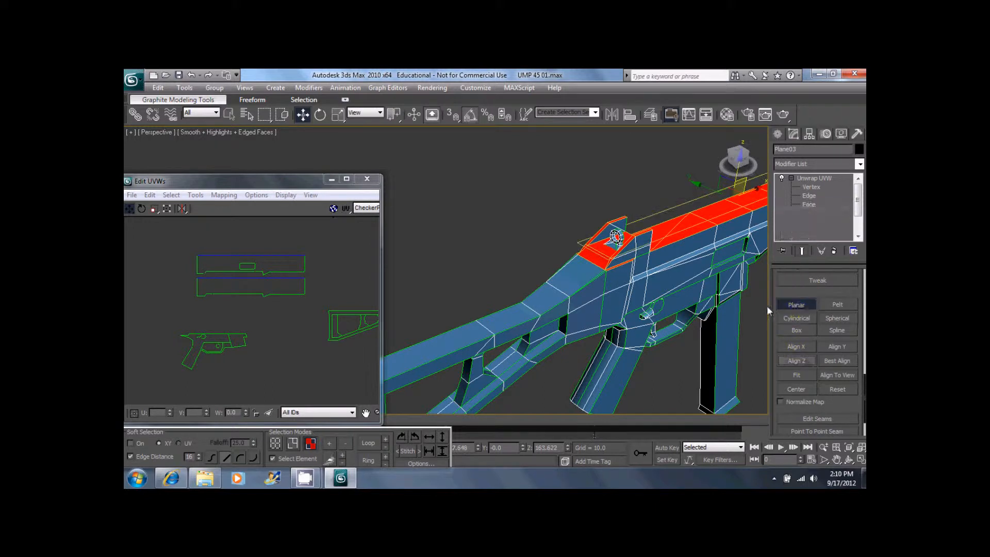
pyautogui.moveTo(259, 256); pyautogui.dragTo(181, 302)
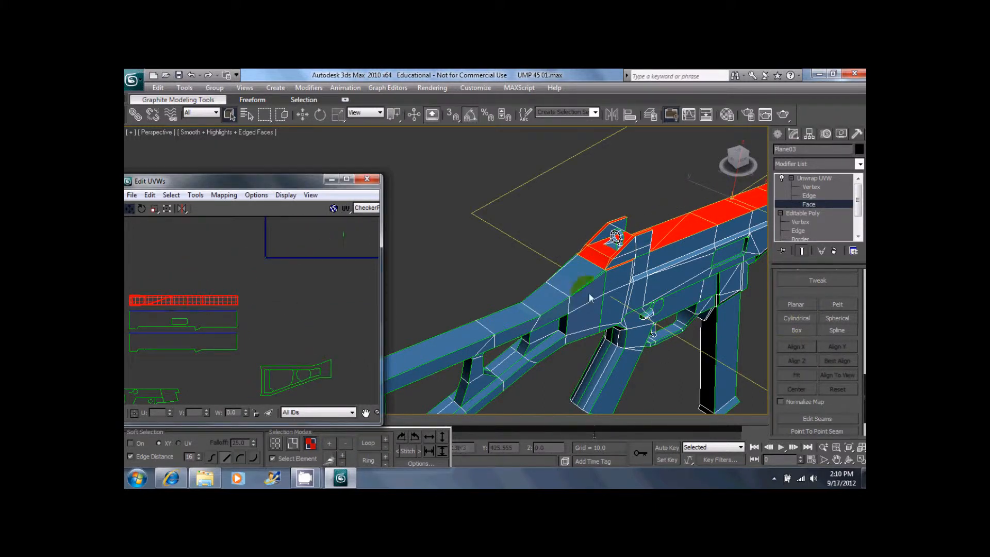
# Select the stock's top faces from the slope behind the rear sight to the end of the upper rail.
pyautogui.click(596, 276)
pyautogui.click(566, 271)
pyautogui.keyDown('alt'); pyautogui.moveTo(565, 271); pyautogui.dragTo(652, 261, button='middle'); pyautogui.keyUp('alt')
pyautogui.keyDown('ctrl'); pyautogui.click(631, 336); pyautogui.keyUp('ctrl')
pyautogui.keyDown('ctrl'); pyautogui.click(580, 376); pyautogui.keyUp('ctrl')
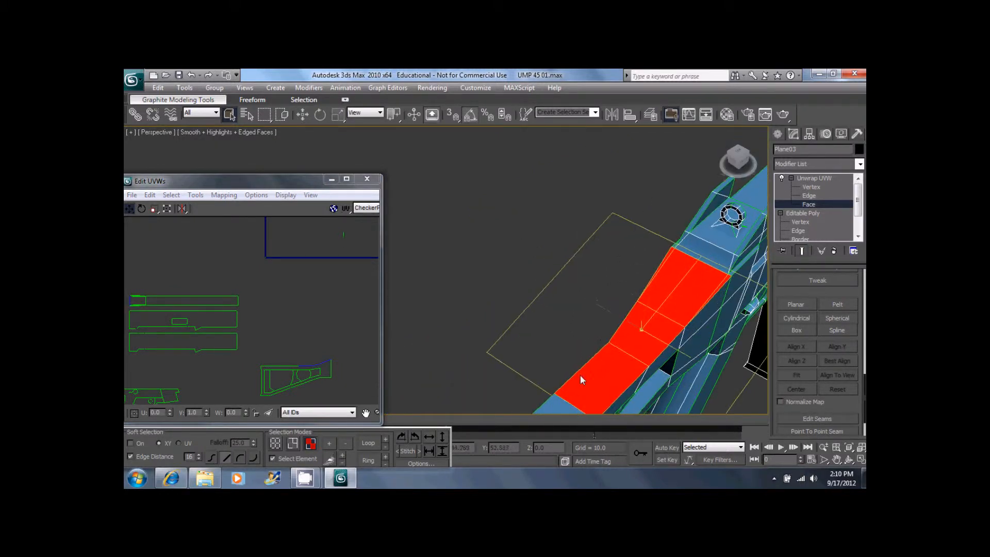
pyautogui.moveTo(552, 366); pyautogui.dragTo(571, 289, button='middle')
pyautogui.keyDown('ctrl'); pyautogui.click(570, 289); pyautogui.keyUp('ctrl')
# Planar-map the stock's top faces aligned to the Z axis and place their shell just above the stock side shell.
pyautogui.click(794, 305)
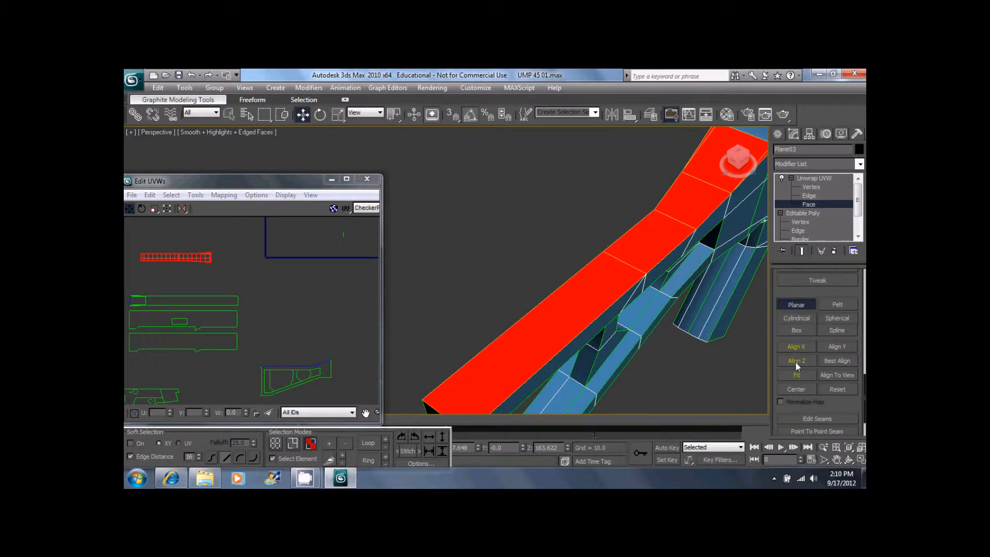
pyautogui.click(795, 361)
pyautogui.click(794, 304)
pyautogui.moveTo(268, 273); pyautogui.dragTo(340, 262, button='middle')
pyautogui.moveTo(328, 246); pyautogui.dragTo(337, 346)
pyautogui.moveTo(337, 345); pyautogui.dragTo(285, 347, button='middle')
pyautogui.moveTo(300, 335); pyautogui.dragTo(310, 333)
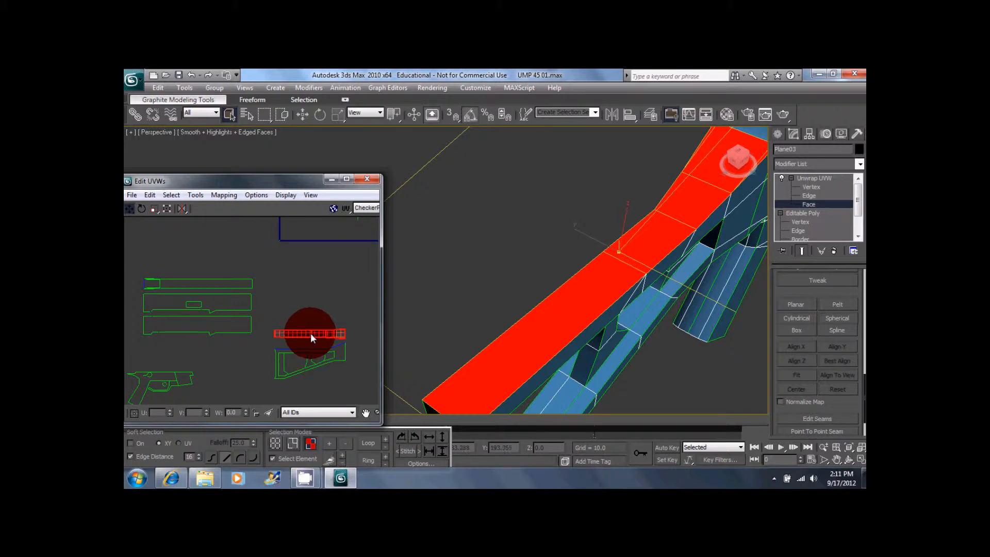
# Clear the previous selection and select the run of faces along the stock's underside.
pyautogui.click(335, 312)
pyautogui.moveTo(744, 227); pyautogui.dragTo(614, 188, button='middle')
pyautogui.scroll(-3, 656, 234)
pyautogui.moveTo(484, 245); pyautogui.dragTo(613, 249, button='middle')
pyautogui.keyDown('alt'); pyautogui.moveTo(612, 250); pyautogui.dragTo(592, 220, button='middle'); pyautogui.keyUp('alt')
pyautogui.click(477, 175)
pyautogui.keyDown('ctrl'); pyautogui.click(514, 171); pyautogui.keyUp('ctrl')
pyautogui.keyDown('ctrl'); pyautogui.click(553, 165); pyautogui.keyUp('ctrl')
pyautogui.keyDown('ctrl'); pyautogui.click(580, 163); pyautogui.keyUp('ctrl')
pyautogui.keyDown('ctrl'); pyautogui.click(600, 160); pyautogui.keyUp('ctrl')
# Extend the selection over the remaining stock underside faces up to the curve behind the grip.
pyautogui.moveTo(619, 161); pyautogui.dragTo(550, 264, button='middle')
pyautogui.scroll(4, 550, 265)
pyautogui.moveTo(690, 236); pyautogui.dragTo(508, 262, button='middle')
pyautogui.keyDown('ctrl'); pyautogui.click(488, 260); pyautogui.keyUp('ctrl')
pyautogui.keyDown('ctrl'); pyautogui.click(492, 252); pyautogui.keyUp('ctrl')
pyautogui.keyDown('ctrl'); pyautogui.click(518, 252); pyautogui.keyUp('ctrl')
pyautogui.keyDown('ctrl'); pyautogui.click(468, 270); pyautogui.keyUp('ctrl')
pyautogui.keyDown('ctrl'); pyautogui.click(487, 295); pyautogui.keyUp('ctrl')
pyautogui.keyDown('ctrl'); pyautogui.click(511, 297); pyautogui.keyUp('ctrl')
pyautogui.keyDown('alt'); pyautogui.moveTo(481, 285); pyautogui.dragTo(536, 276, button='middle'); pyautogui.keyUp('alt')
# Planar-map the stock's underside faces aligned to the Z axis and place their shell just below the stock side shell.
pyautogui.click(796, 304)
pyautogui.click(806, 362)
pyautogui.click(797, 305)
pyautogui.moveTo(266, 240); pyautogui.dragTo(299, 388)
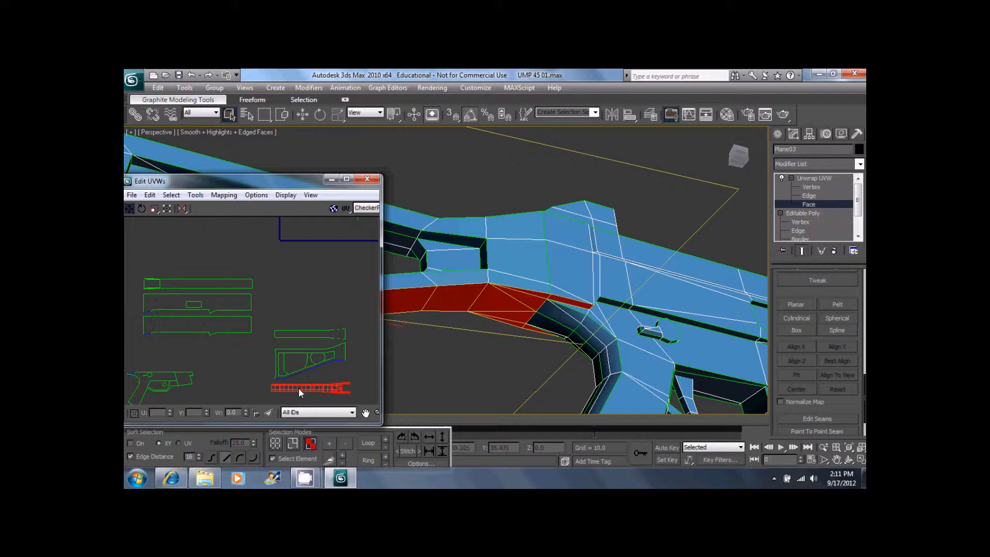
# Select the long faces down the back of the pistol grip.
pyautogui.keyDown('alt'); pyautogui.moveTo(555, 327); pyautogui.dragTo(533, 254, button='middle'); pyautogui.keyUp('alt')
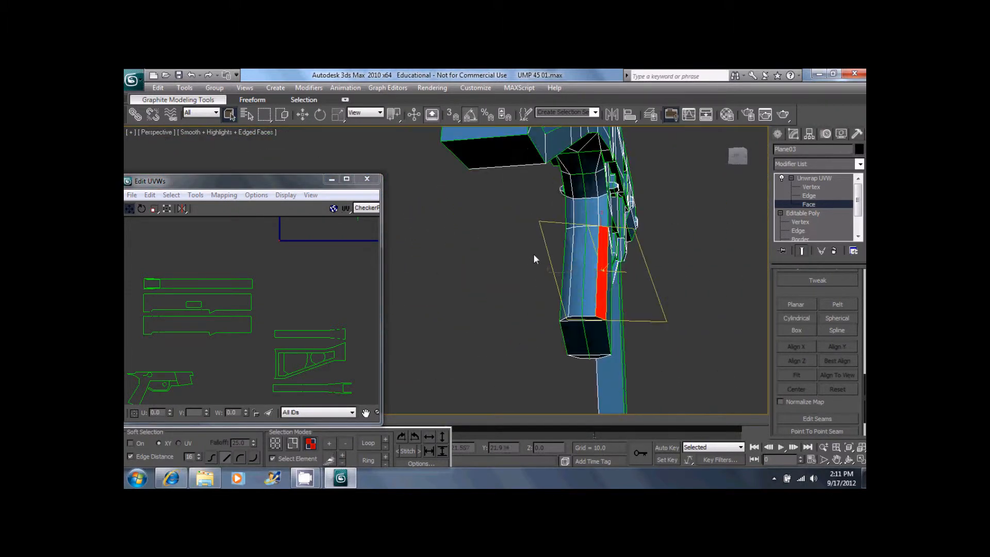
pyautogui.keyDown('ctrl'); pyautogui.click(593, 286); pyautogui.keyUp('ctrl')
pyautogui.keyDown('ctrl'); pyautogui.click(577, 286); pyautogui.keyUp('ctrl')
pyautogui.keyDown('ctrl'); pyautogui.click(570, 289); pyautogui.keyUp('ctrl')
pyautogui.keyDown('ctrl'); pyautogui.click(568, 238); pyautogui.keyUp('ctrl')
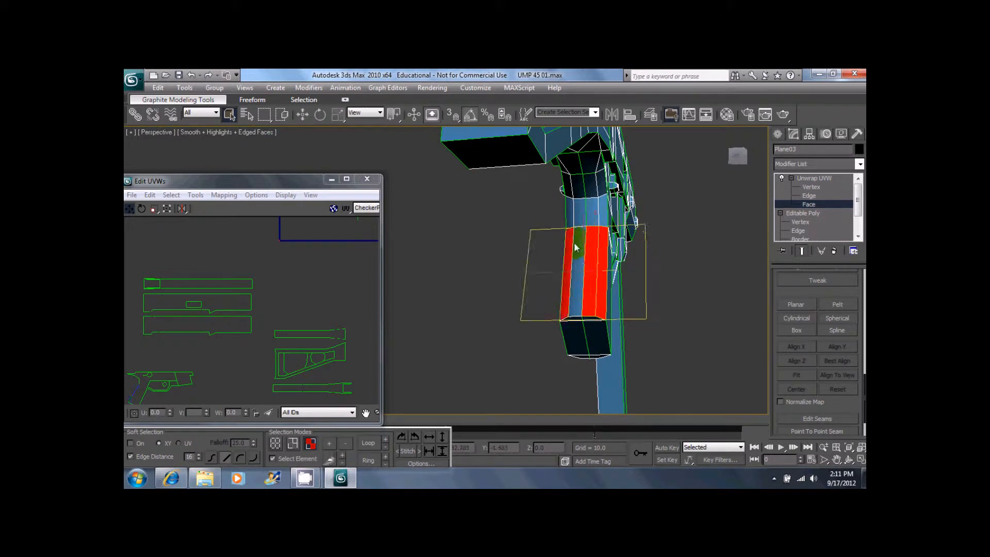
pyautogui.keyDown('ctrl'); pyautogui.click(577, 246); pyautogui.keyUp('ctrl')
# Add the short upper faces at the back of the grip to the selection, including those on the far edge.
pyautogui.keyDown('ctrl'); pyautogui.click(568, 218); pyautogui.keyUp('ctrl')
pyautogui.keyDown('ctrl'); pyautogui.click(579, 217); pyautogui.keyUp('ctrl')
pyautogui.keyDown('ctrl'); pyautogui.click(593, 218); pyautogui.keyUp('ctrl')
pyautogui.keyDown('ctrl'); pyautogui.click(610, 223); pyautogui.keyUp('ctrl')
pyautogui.keyDown('alt'); pyautogui.moveTo(619, 229); pyautogui.dragTo(582, 225, button='middle'); pyautogui.keyUp('alt')
pyautogui.keyDown('ctrl'); pyautogui.click(589, 208); pyautogui.keyUp('ctrl')
pyautogui.keyDown('ctrl'); pyautogui.click(583, 201); pyautogui.keyUp('ctrl')
pyautogui.keyDown('ctrl'); pyautogui.click(600, 222); pyautogui.keyUp('ctrl')
pyautogui.keyDown('ctrl'); pyautogui.click(577, 200); pyautogui.keyUp('ctrl')
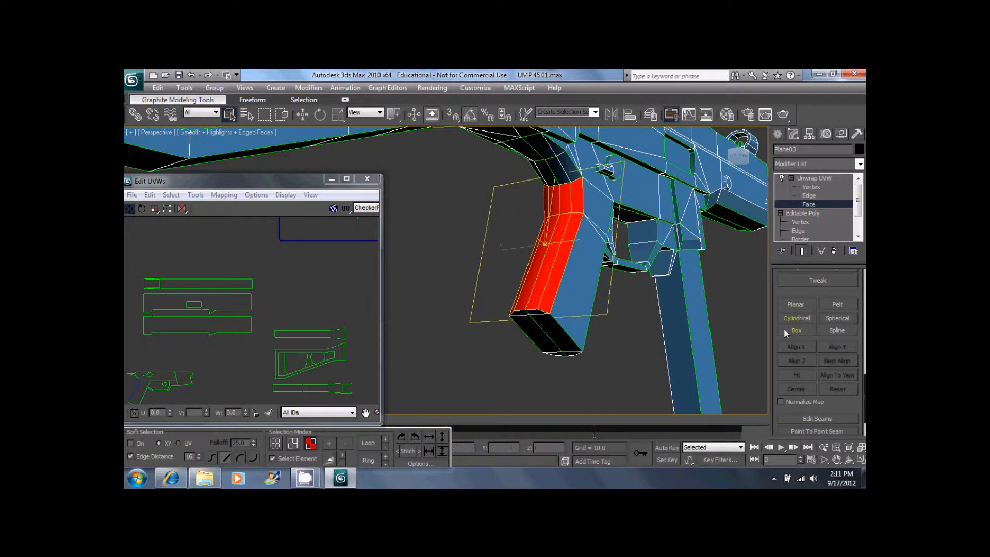
# Planar-map the grip's back faces aligned to the X axis.
pyautogui.click(793, 305)
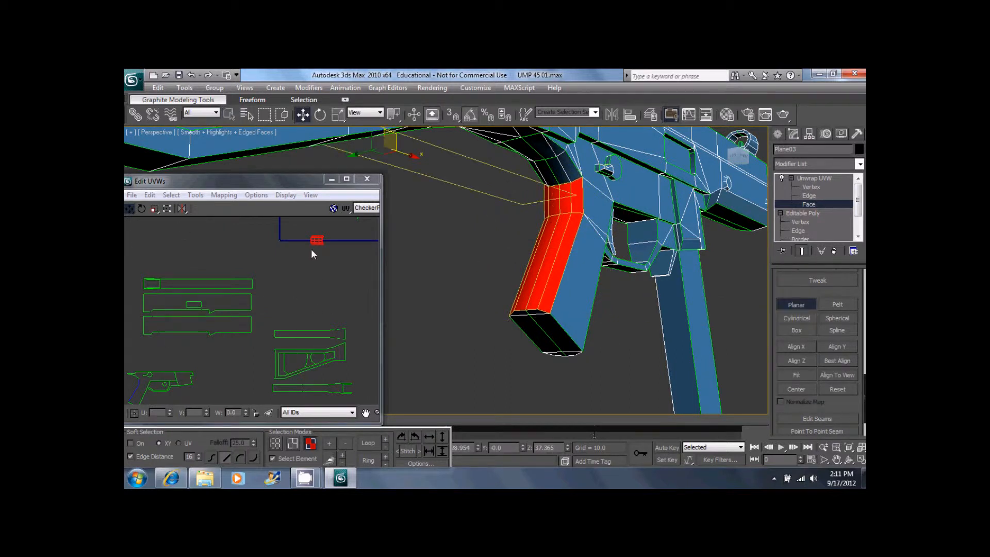
pyautogui.click(801, 348)
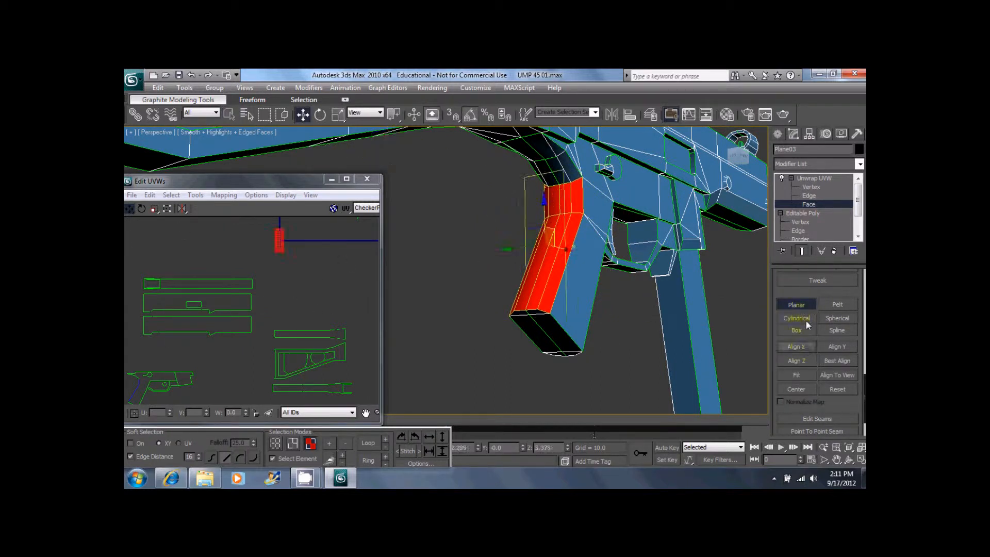
pyautogui.click(799, 304)
pyautogui.moveTo(298, 271); pyautogui.dragTo(301, 342, button='middle')
pyautogui.scroll(3, 300, 341)
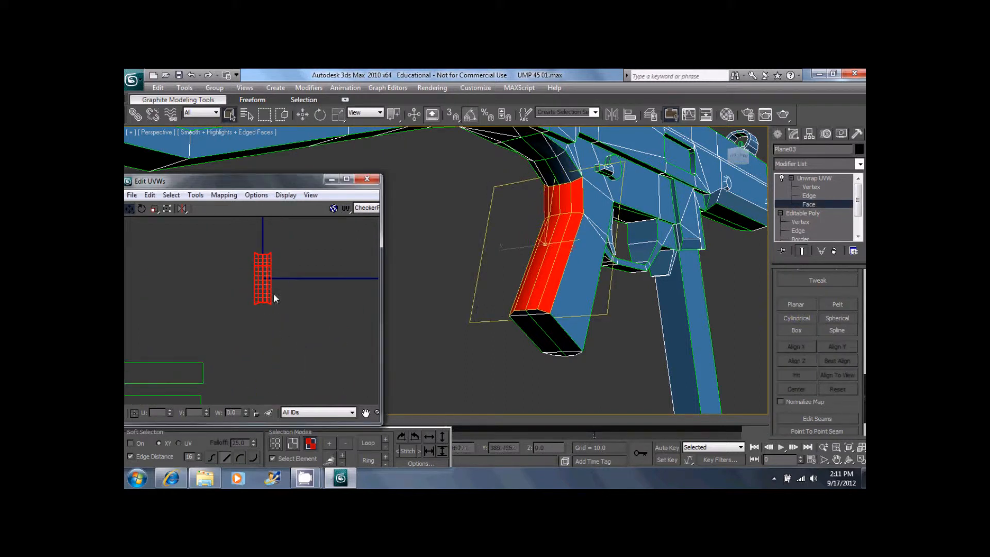
# Move the grip's back shell out of the UV square and place it beside the back edge of the grip side shell.
pyautogui.moveTo(262, 289); pyautogui.dragTo(319, 348)
pyautogui.scroll(10, 259, 280)
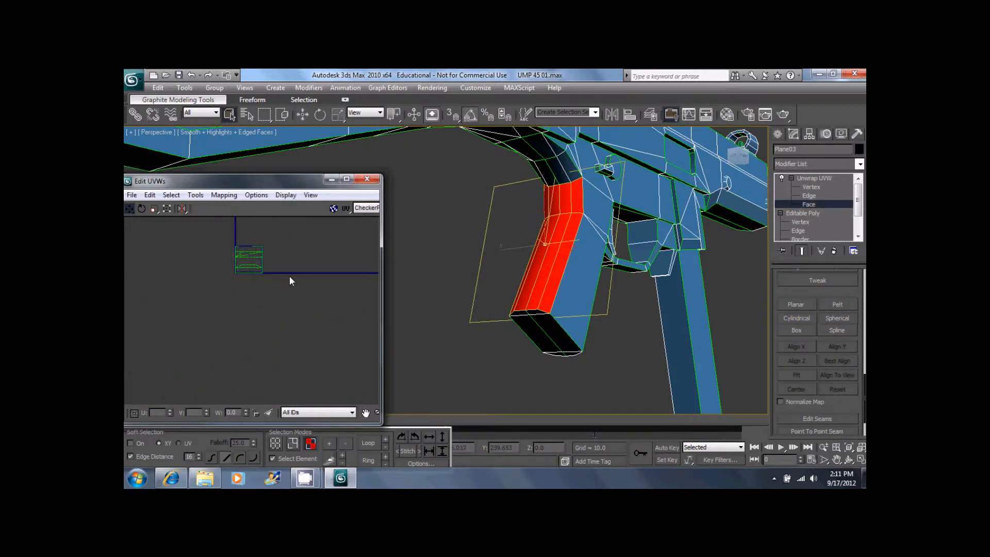
pyautogui.scroll(-8, 238, 264)
pyautogui.scroll(4, 228, 267)
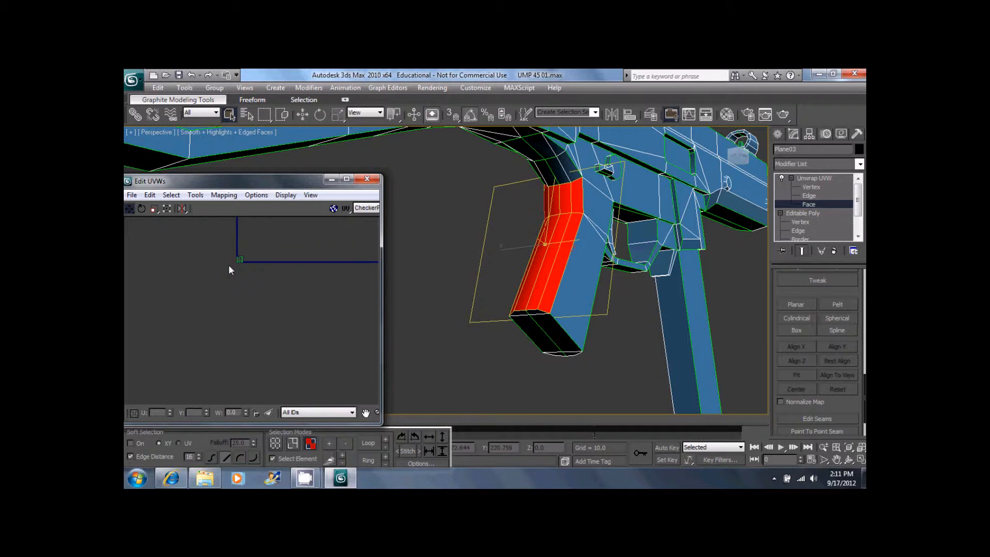
pyautogui.scroll(-7, 238, 265)
pyautogui.moveTo(295, 352); pyautogui.dragTo(288, 264, button='middle')
pyautogui.scroll(-3, 289, 268)
pyautogui.moveTo(329, 287); pyautogui.dragTo(308, 302)
pyautogui.scroll(-3, 293, 320)
pyautogui.moveTo(293, 319); pyautogui.dragTo(341, 259, button='middle')
pyautogui.moveTo(341, 259); pyautogui.dragTo(213, 338)
pyautogui.scroll(3, 221, 345)
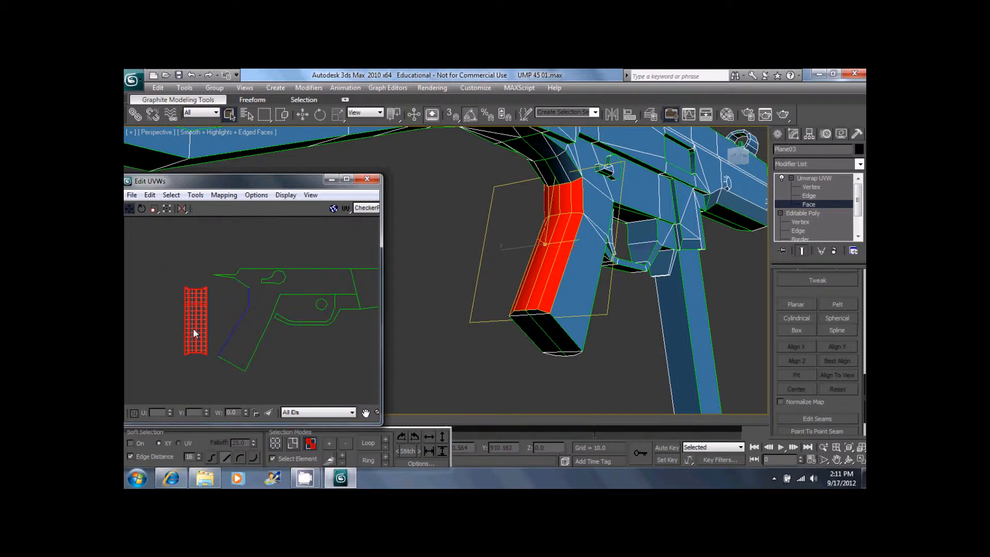
# Select the curved faces above the back of the grip where it meets the stock's underside.
pyautogui.keyDown('alt'); pyautogui.moveTo(464, 294); pyautogui.dragTo(503, 273, button='middle'); pyautogui.keyUp('alt')
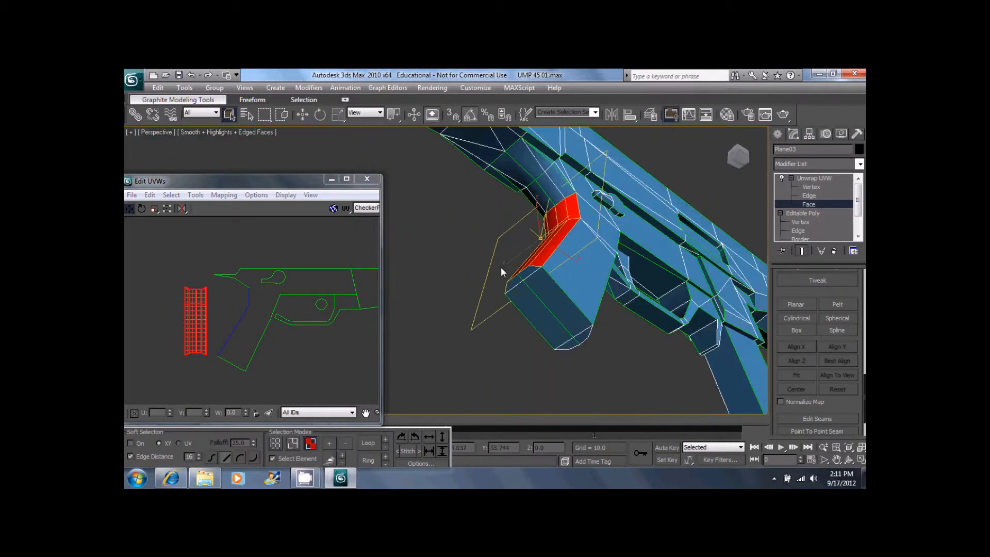
pyautogui.click(547, 192)
pyautogui.keyDown('ctrl'); pyautogui.click(540, 195); pyautogui.keyUp('ctrl')
pyautogui.keyDown('ctrl'); pyautogui.click(533, 173); pyautogui.keyUp('ctrl')
pyautogui.keyDown('ctrl'); pyautogui.click(542, 159); pyautogui.keyUp('ctrl')
pyautogui.keyDown('ctrl'); pyautogui.click(518, 177); pyautogui.keyUp('ctrl')
pyautogui.keyDown('alt'); pyautogui.moveTo(517, 177); pyautogui.dragTo(584, 288, button='middle'); pyautogui.keyUp('alt')
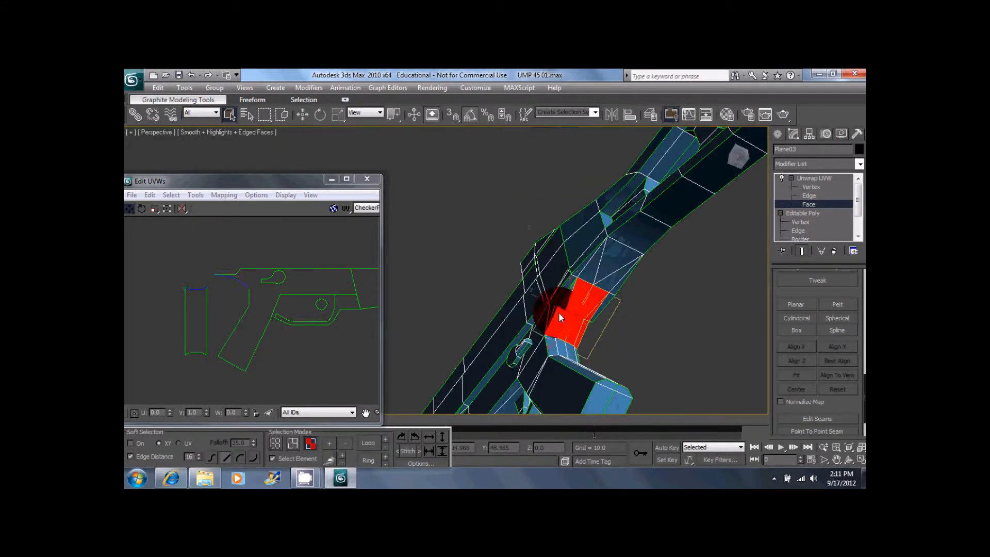
pyautogui.keyDown('alt'); pyautogui.moveTo(647, 299); pyautogui.dragTo(754, 269, button='middle'); pyautogui.keyUp('alt')
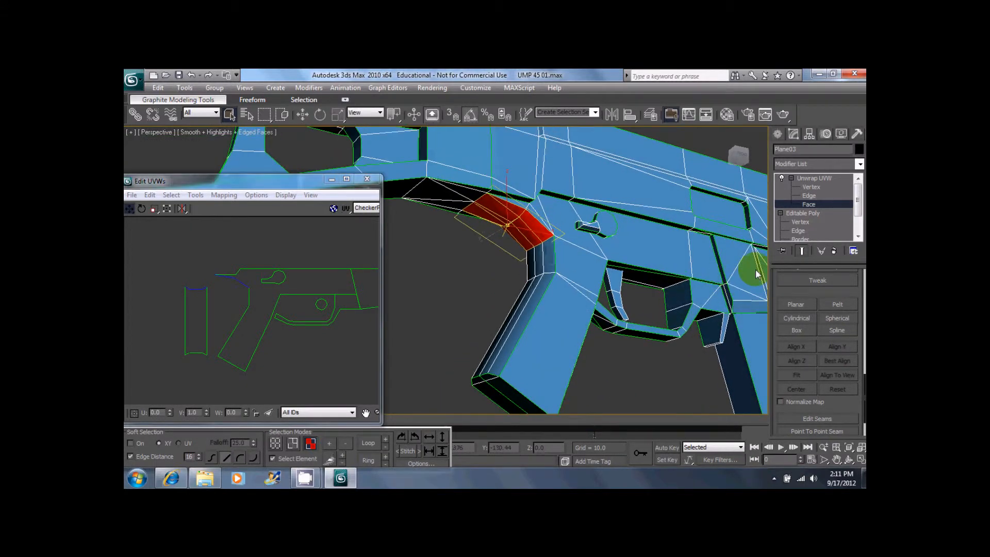
# Planar-map the curved faces above the grip aligned to the Z axis and place their shell above the grip's back shell.
pyautogui.click(796, 304)
pyautogui.click(805, 358)
pyautogui.click(784, 303)
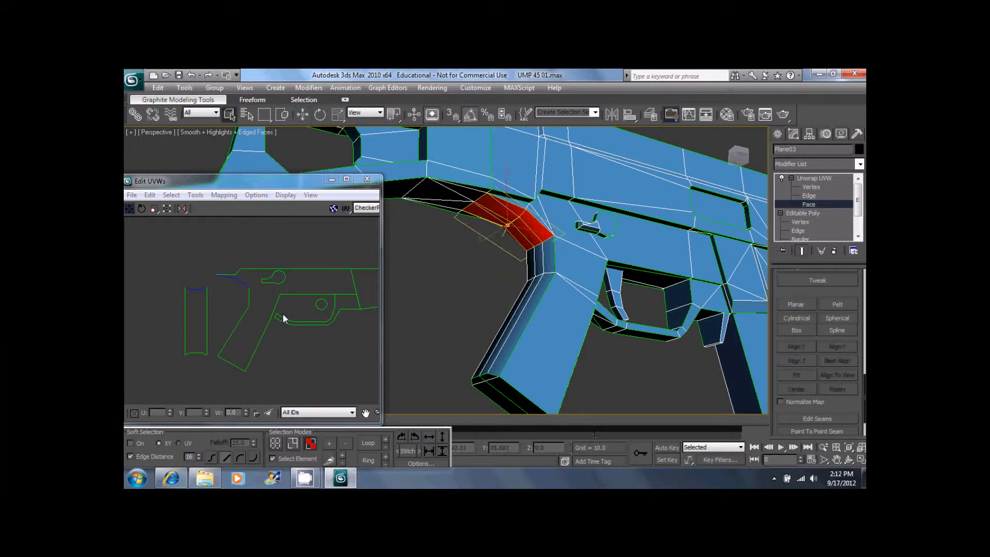
pyautogui.moveTo(300, 296); pyautogui.dragTo(274, 373, button='middle')
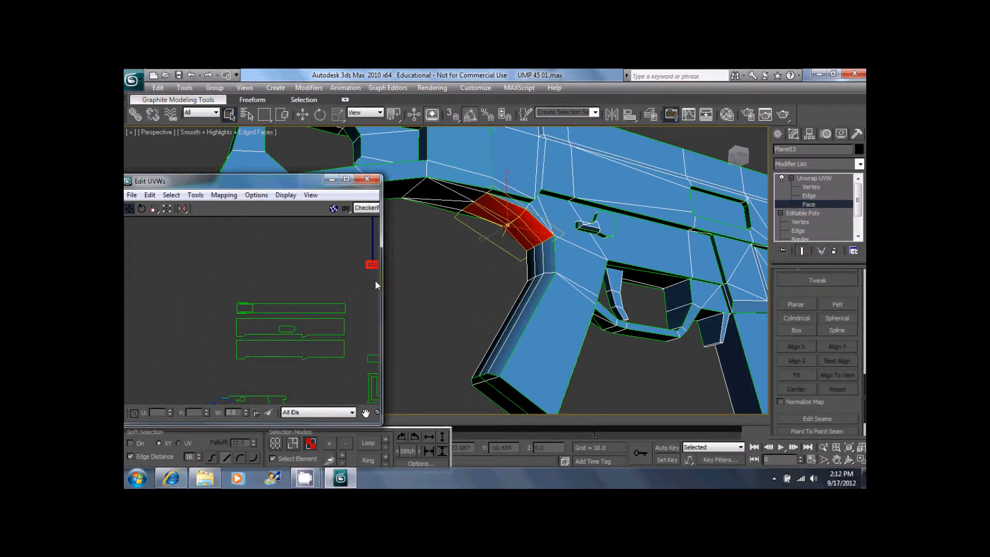
pyautogui.moveTo(369, 266); pyautogui.dragTo(208, 379)
pyautogui.moveTo(209, 379)
pyautogui.mouseDown(button='middle')
pyautogui.moveTo(265, 273)
pyautogui.moveTo(217, 364)
pyautogui.mouseUp(button='middle')
pyautogui.scroll(5, 227, 274)
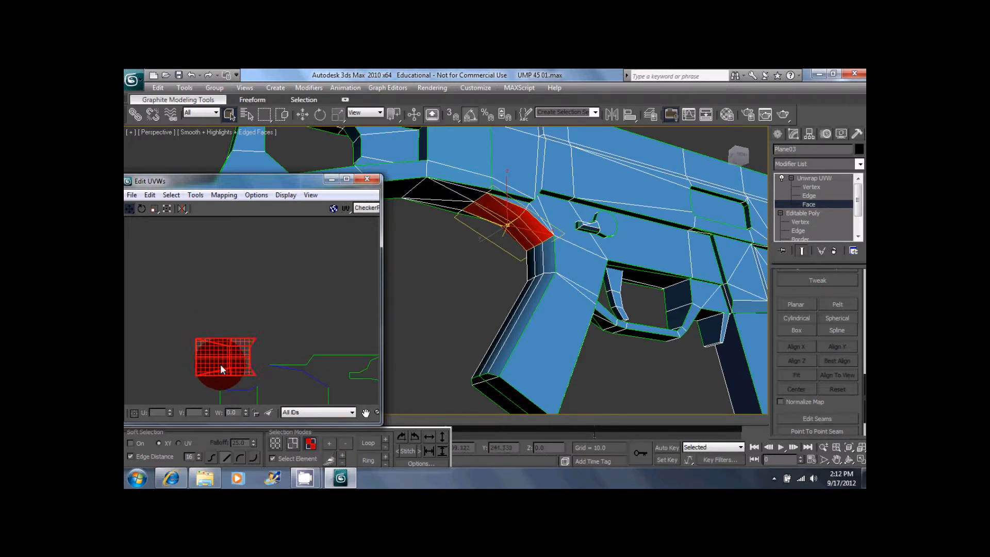
pyautogui.keyDown('alt'); pyautogui.moveTo(607, 254); pyautogui.dragTo(452, 246, button='middle'); pyautogui.keyUp('alt')
pyautogui.scroll(-5, 329, 308)
pyautogui.moveTo(322, 307); pyautogui.dragTo(163, 333, button='middle')
pyautogui.moveTo(298, 318); pyautogui.dragTo(286, 364, button='middle')
pyautogui.scroll(-5, 286, 364)
pyautogui.click(494, 229)
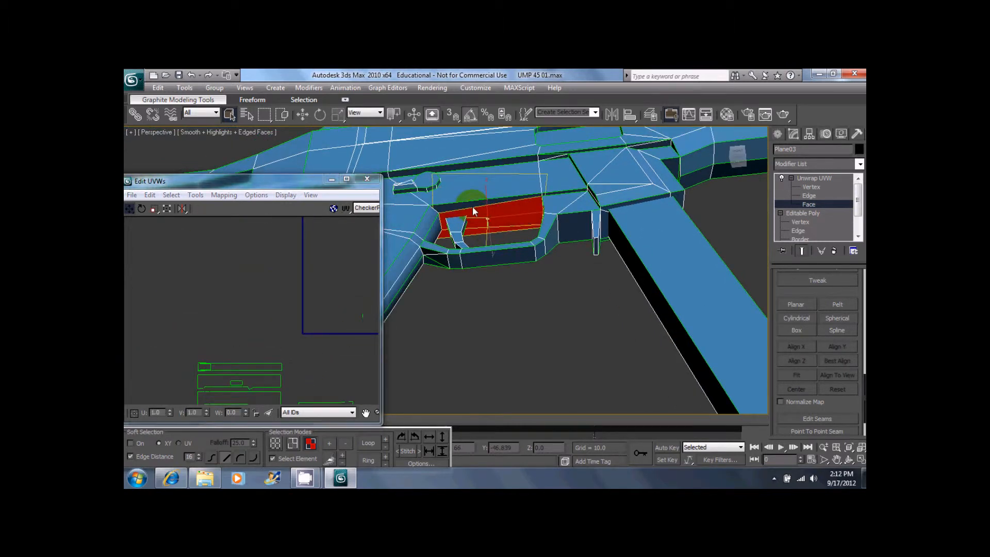
pyautogui.keyDown('alt'); pyautogui.moveTo(556, 198); pyautogui.dragTo(608, 262, button='middle'); pyautogui.keyUp('alt')
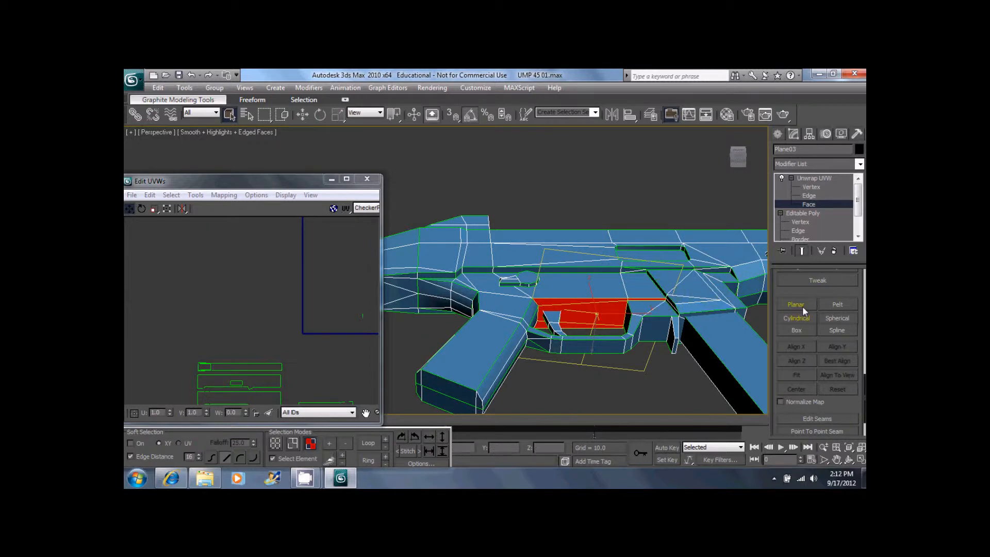
pyautogui.keyDown('alt'); pyautogui.moveTo(567, 348); pyautogui.dragTo(512, 263, button='middle'); pyautogui.keyUp('alt')
# Select the faces down the front of the pistol grip, including the short ones above the trigger guard joint.
pyautogui.click(437, 266)
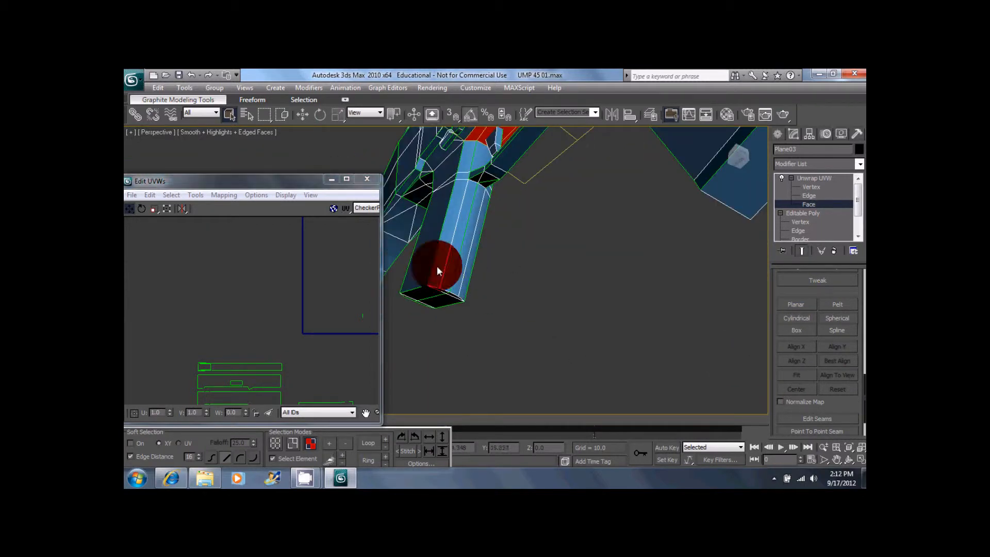
pyautogui.keyDown('ctrl'); pyautogui.click(439, 271); pyautogui.keyUp('ctrl')
pyautogui.keyDown('ctrl'); pyautogui.click(454, 270); pyautogui.keyUp('ctrl')
pyautogui.keyDown('ctrl'); pyautogui.click(469, 276); pyautogui.keyUp('ctrl')
pyautogui.keyDown('alt'); pyautogui.moveTo(484, 265); pyautogui.dragTo(421, 262, button='middle'); pyautogui.keyUp('alt')
pyautogui.keyDown('ctrl'); pyautogui.click(498, 266); pyautogui.keyUp('ctrl')
pyautogui.keyDown('ctrl'); pyautogui.click(420, 262); pyautogui.keyUp('ctrl')
# Planar-map the grip's front faces aligned to the X axis and place their shell in front of the grip side shell, below the trigger guard.
pyautogui.click(795, 304)
pyautogui.click(795, 346)
pyautogui.moveTo(300, 338); pyautogui.dragTo(308, 267, button='middle')
pyautogui.moveTo(311, 262); pyautogui.dragTo(258, 380)
pyautogui.scroll(5, 222, 381)
pyautogui.moveTo(223, 381); pyautogui.dragTo(359, 324, button='middle')
pyautogui.moveTo(324, 327); pyautogui.dragTo(308, 382)
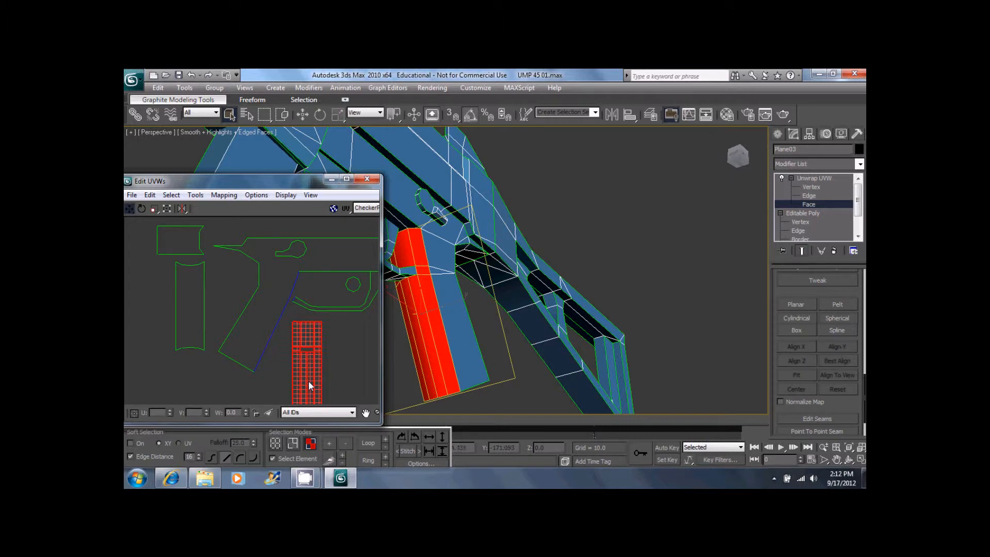
# Select the underside faces of the trigger guard and the lower receiver ahead of it, past the magazine.
pyautogui.click(496, 330)
pyautogui.keyDown('alt'); pyautogui.moveTo(514, 246); pyautogui.dragTo(550, 275, button='middle'); pyautogui.keyUp('alt')
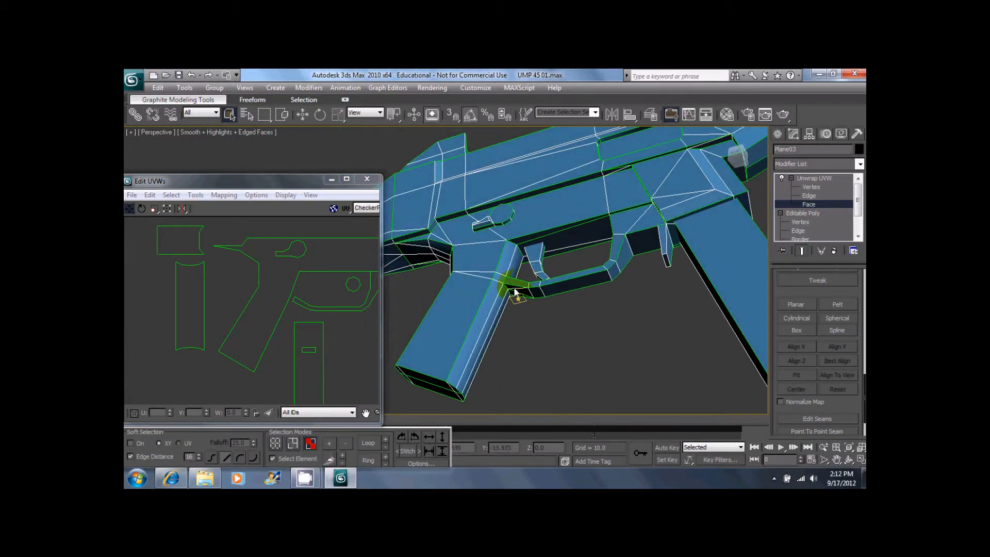
pyautogui.click(557, 292)
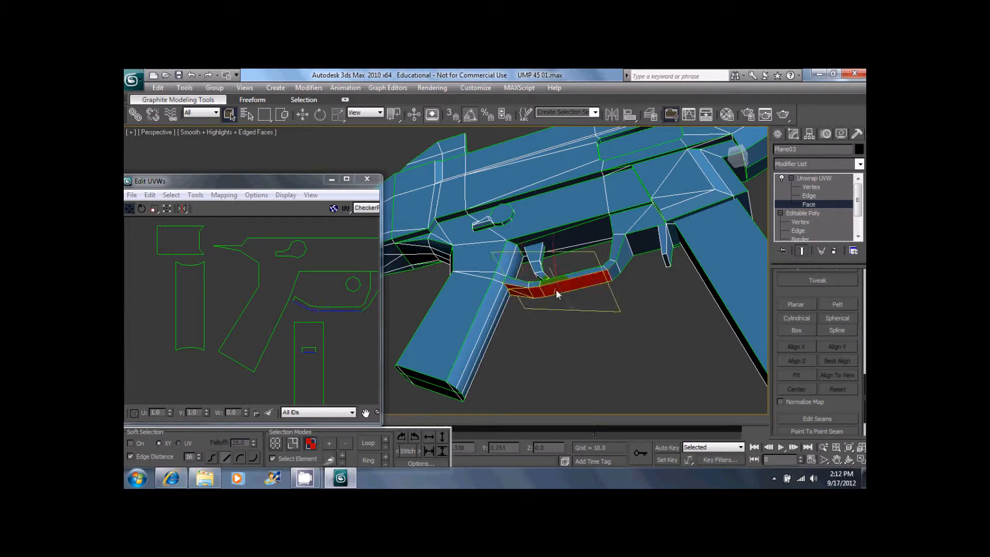
pyautogui.keyDown('ctrl'); pyautogui.click(621, 265); pyautogui.keyUp('ctrl')
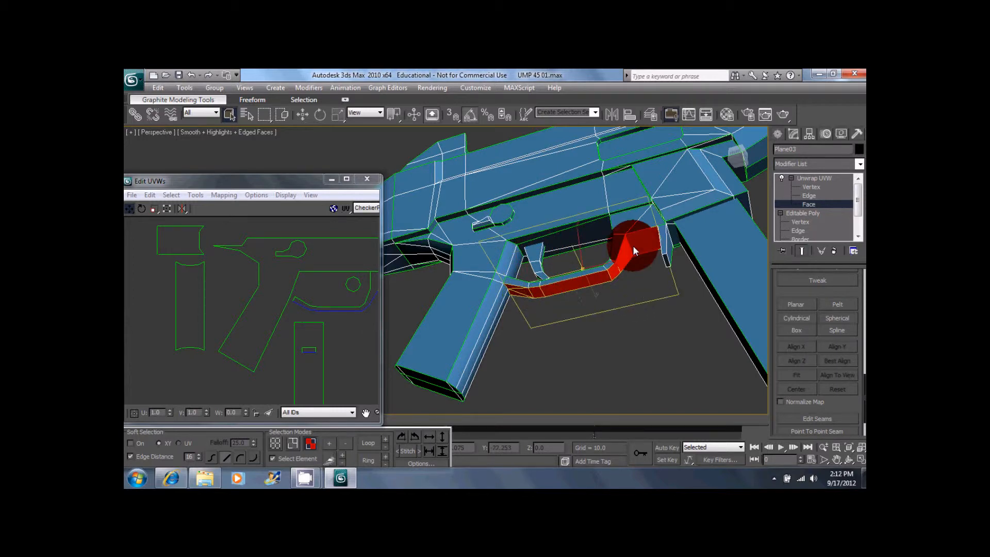
pyautogui.keyDown('ctrl'); pyautogui.click(672, 237); pyautogui.keyUp('ctrl')
pyautogui.keyDown('alt'); pyautogui.moveTo(687, 245); pyautogui.dragTo(620, 209, button='middle'); pyautogui.keyUp('alt')
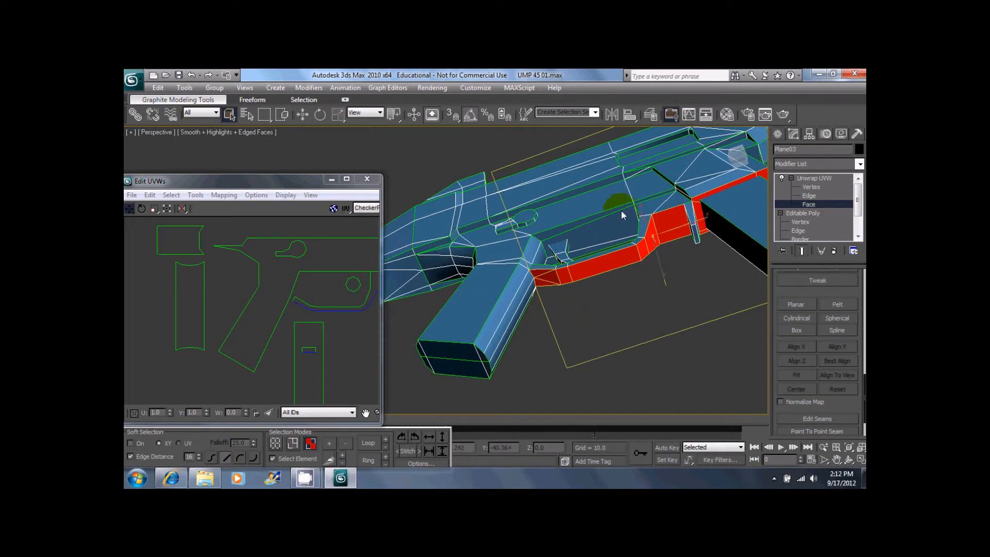
# Planar-map the lower receiver's underside faces aligned to the Z axis and place their shells below the trigger guard in the side shell.
pyautogui.click(798, 305)
pyautogui.click(797, 360)
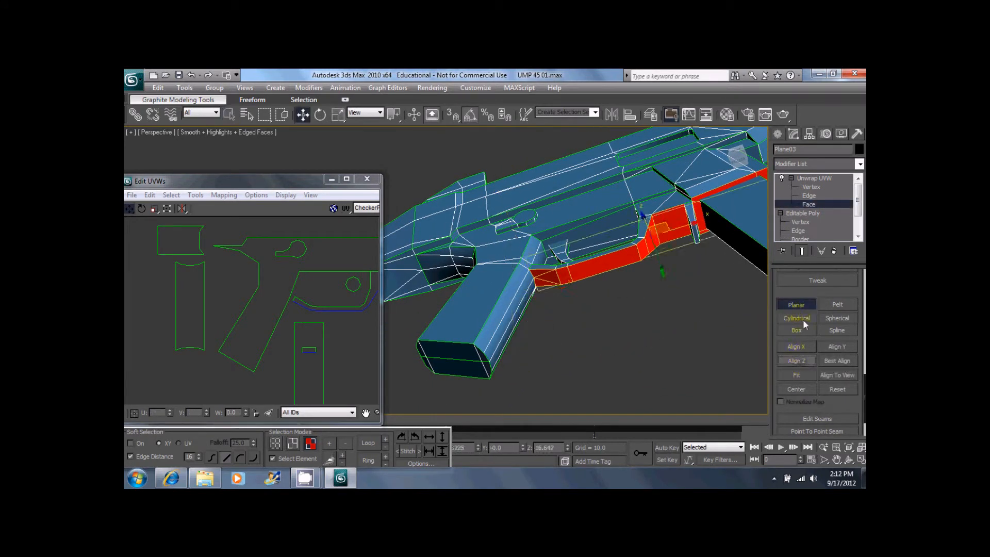
pyautogui.click(799, 306)
pyautogui.scroll(-6, 282, 304)
pyautogui.moveTo(310, 249); pyautogui.dragTo(314, 318, button='middle')
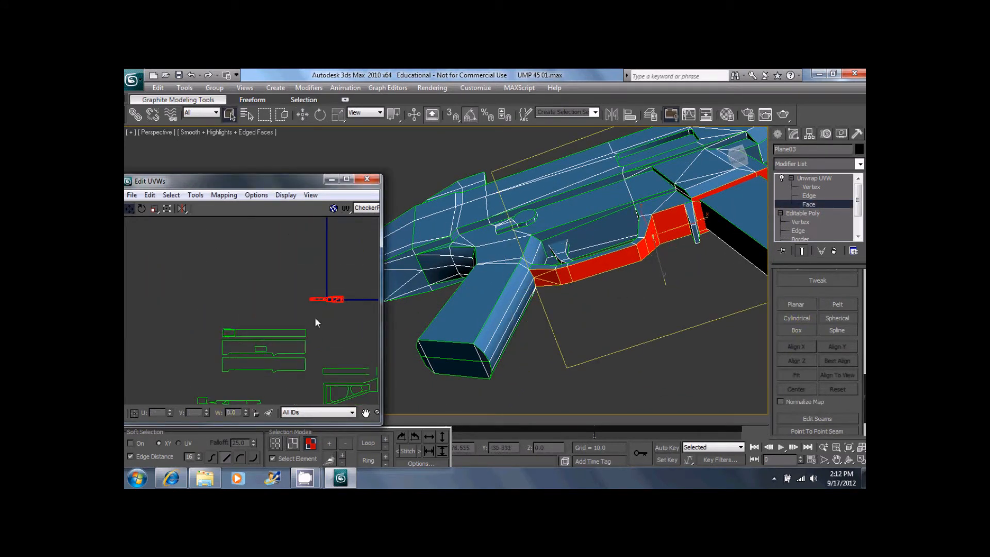
pyautogui.click(333, 299)
pyautogui.moveTo(320, 300); pyautogui.dragTo(233, 408)
pyautogui.moveTo(235, 396); pyautogui.dragTo(291, 327, button='middle')
pyautogui.scroll(5, 348, 279)
pyautogui.click(303, 328)
pyautogui.moveTo(303, 329); pyautogui.dragTo(314, 352)
pyautogui.keyDown('alt'); pyautogui.click(329, 342); pyautogui.keyUp('alt')
# Move the grip's front shell next to the grip's back shell, on its outer side.
pyautogui.click(254, 388)
pyautogui.moveTo(254, 388); pyautogui.dragTo(306, 357, button='middle')
pyautogui.moveTo(306, 357); pyautogui.dragTo(188, 313)
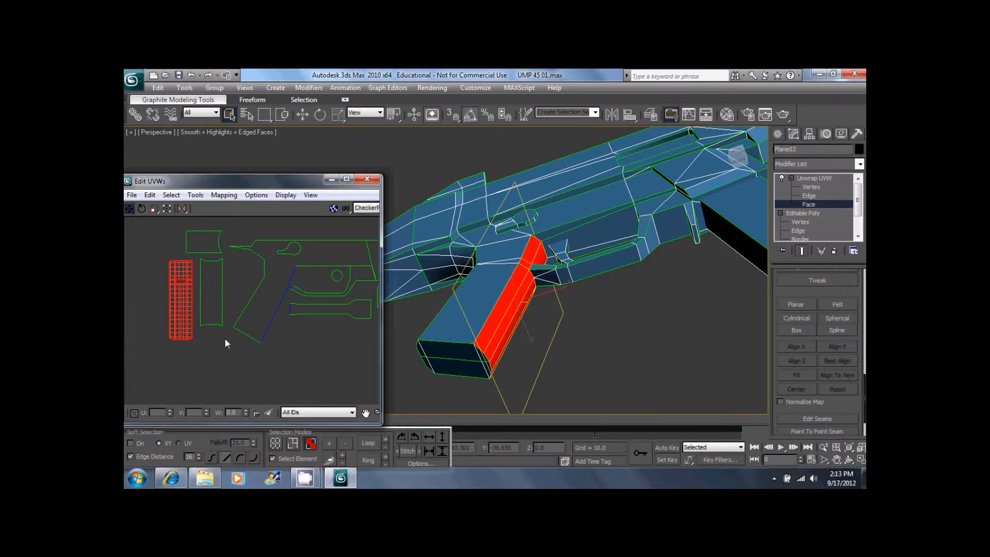
pyautogui.click(232, 339)
# Select the inner front faces of the trigger guard and planar-map them aligned to the X axis.
pyautogui.scroll(-2, 236, 316)
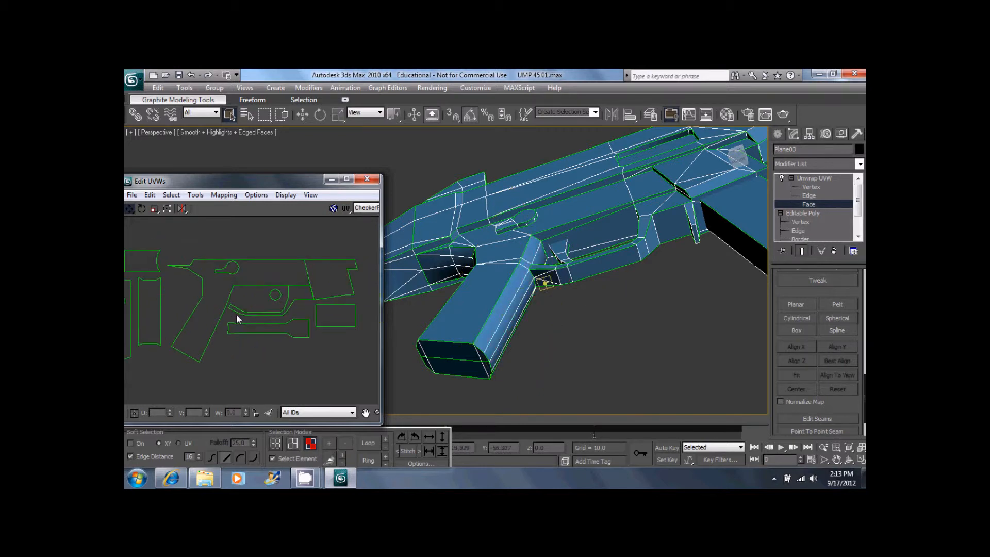
pyautogui.scroll(5, 587, 284)
pyautogui.moveTo(592, 310)
pyautogui.keyDown('alt'); pyautogui.mouseDown(button='middle')
pyautogui.moveTo(600, 348)
pyautogui.moveTo(627, 360)
pyautogui.moveTo(577, 301)
pyautogui.mouseUp(button='middle'); pyautogui.keyUp('alt')
pyautogui.click(576, 295)
pyautogui.keyDown('ctrl'); pyautogui.click(577, 300); pyautogui.keyUp('ctrl')
pyautogui.keyDown('ctrl'); pyautogui.click(571, 313); pyautogui.keyUp('ctrl')
pyautogui.click(794, 306)
pyautogui.click(801, 346)
pyautogui.click(793, 306)
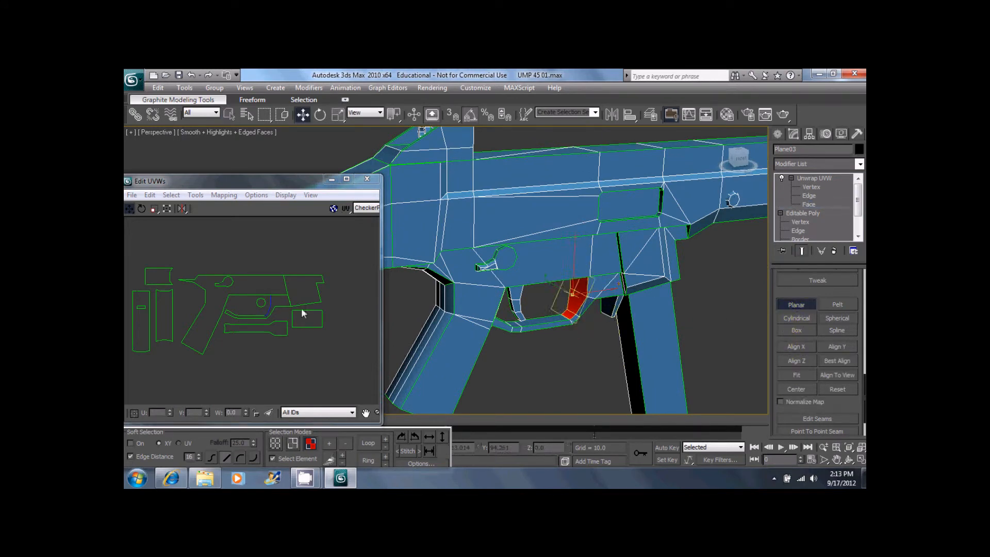
# Move the whole group of grip and lower receiver shells above the receiver side shells.
pyautogui.scroll(-4, 243, 330)
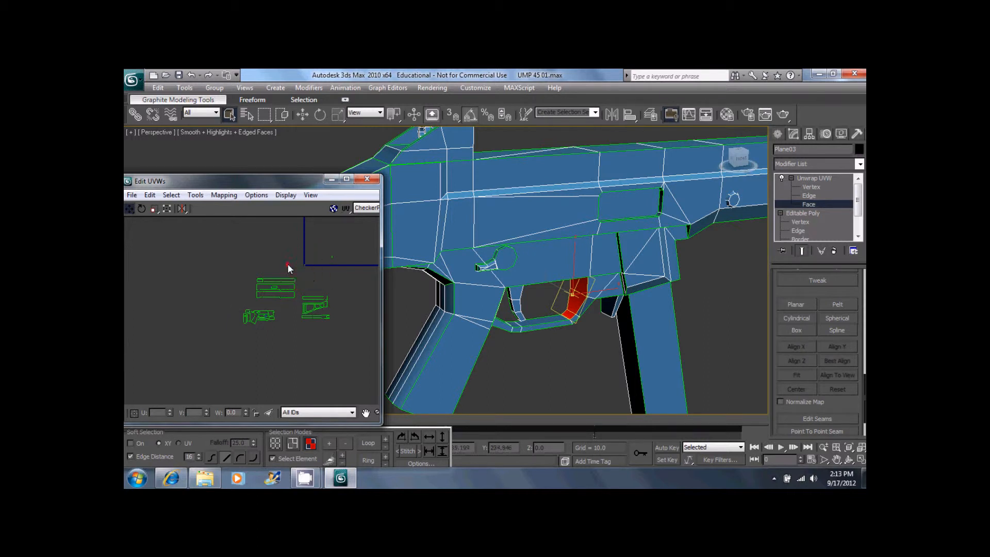
pyautogui.moveTo(230, 306); pyautogui.dragTo(277, 253)
pyautogui.scroll(6, 305, 259)
pyautogui.moveTo(252, 273); pyautogui.dragTo(332, 352, button='middle')
pyautogui.scroll(5, 331, 351)
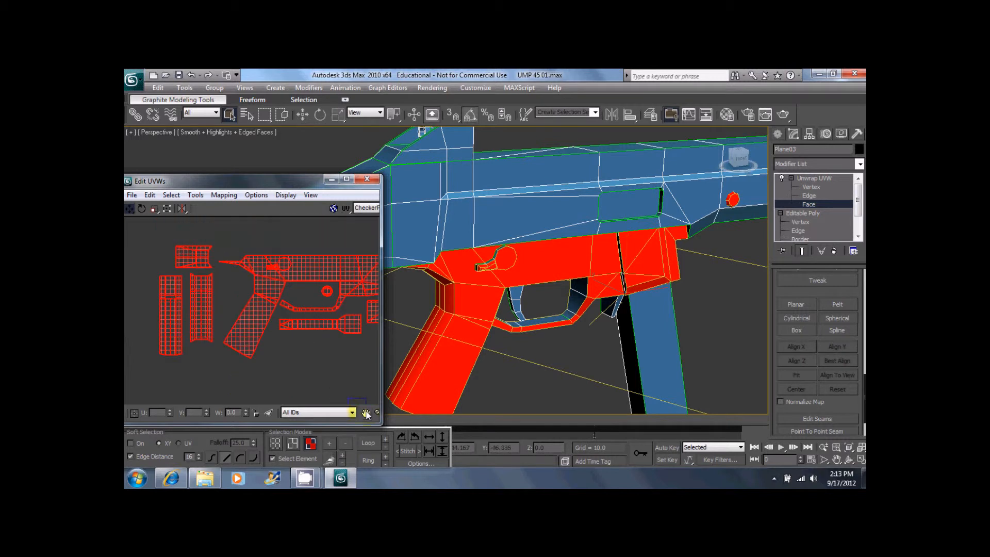
# Place the trigger guard's inner front shell below the lower receiver's underside shell.
pyautogui.click(303, 379)
pyautogui.moveTo(303, 379); pyautogui.dragTo(304, 328)
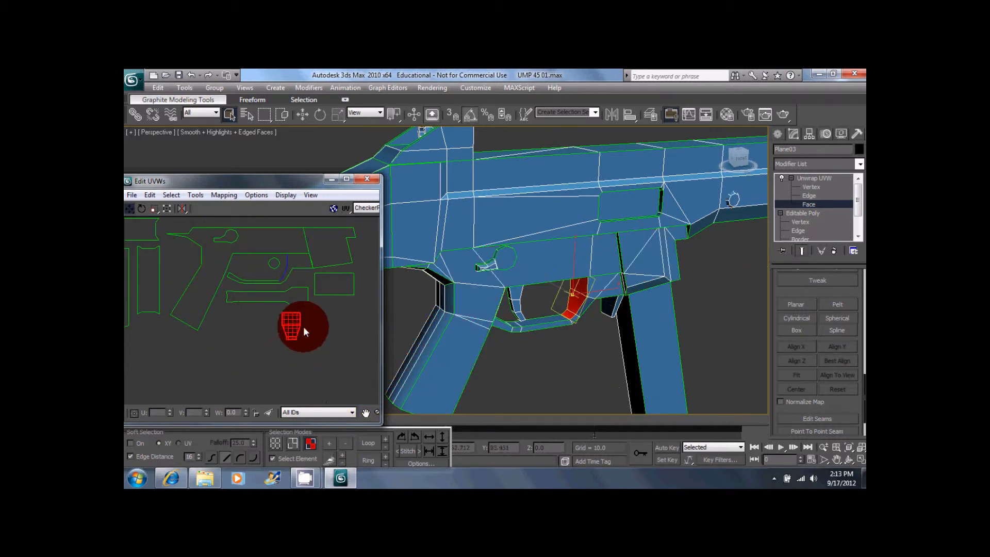
pyautogui.moveTo(378, 286); pyautogui.dragTo(226, 327)
# Select the upward-facing inner faces of the trigger guard and planar-map them aligned to the Z axis.
pyautogui.keyDown('alt'); pyautogui.moveTo(622, 306); pyautogui.dragTo(541, 339, button='middle'); pyautogui.keyUp('alt')
pyautogui.click(542, 340)
pyautogui.keyDown('ctrl'); pyautogui.click(511, 338); pyautogui.keyUp('ctrl')
pyautogui.click(797, 305)
pyautogui.click(798, 361)
pyautogui.click(793, 304)
# Move the trigger guard's inner floor shell into the trigger opening of the lower receiver side shell.
pyautogui.scroll(-5, 244, 354)
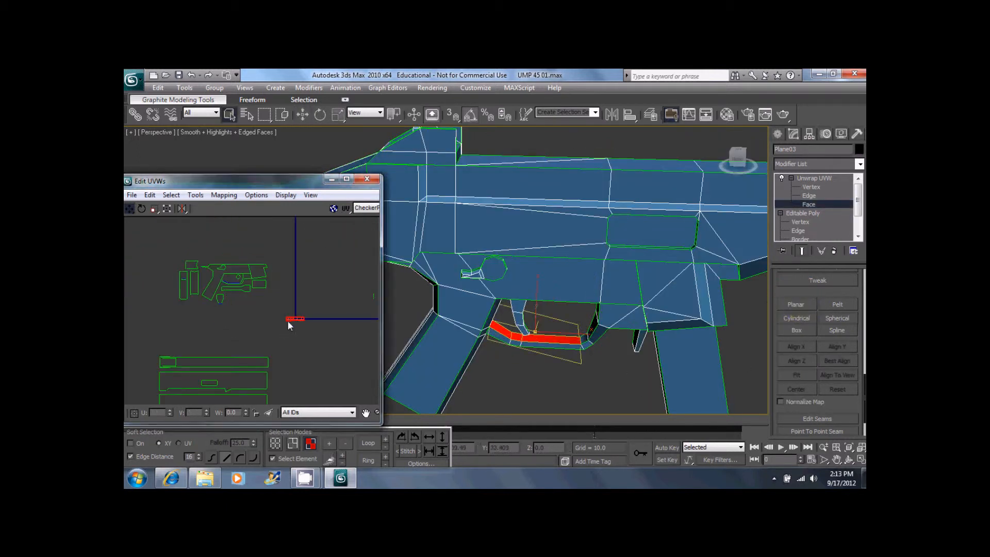
pyautogui.click(292, 334)
pyautogui.click(293, 321)
pyautogui.moveTo(294, 321); pyautogui.dragTo(252, 296)
pyautogui.scroll(5, 234, 297)
pyautogui.moveTo(234, 298); pyautogui.dragTo(268, 358, button='middle')
pyautogui.scroll(3, 314, 354)
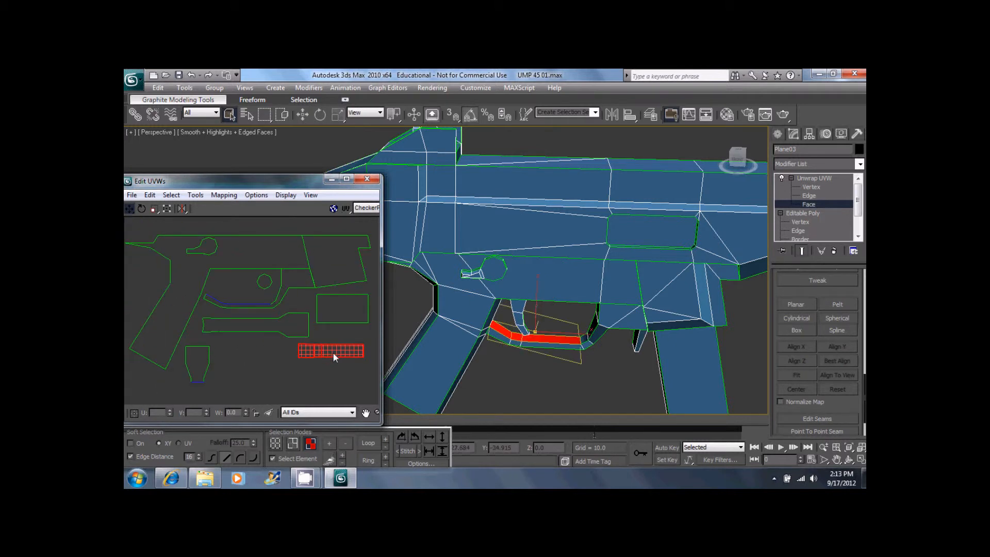
pyautogui.moveTo(329, 351); pyautogui.dragTo(239, 290)
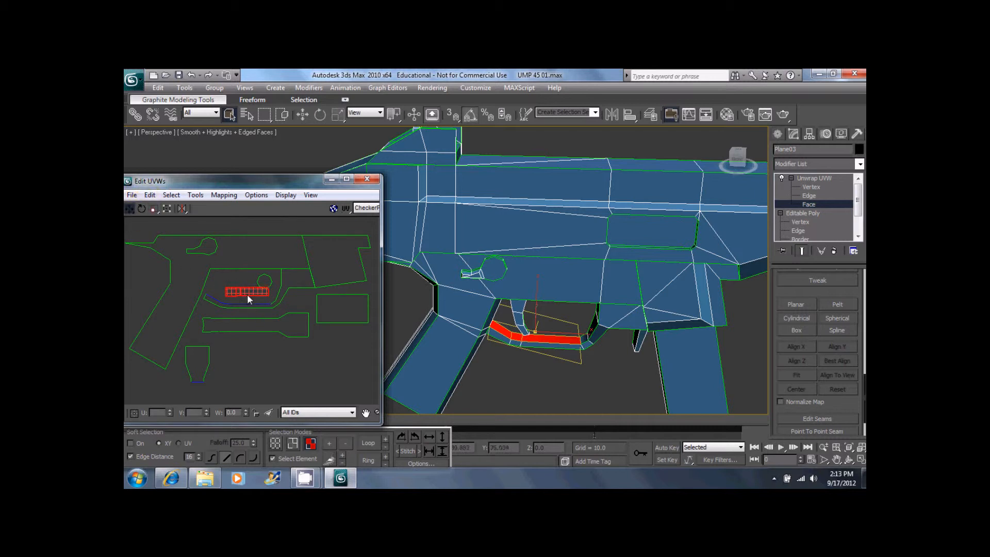
# Move the round shell beside the trigger guard's inner front shell, and planar-map the grip's front face behind the trigger.
pyautogui.click(265, 281)
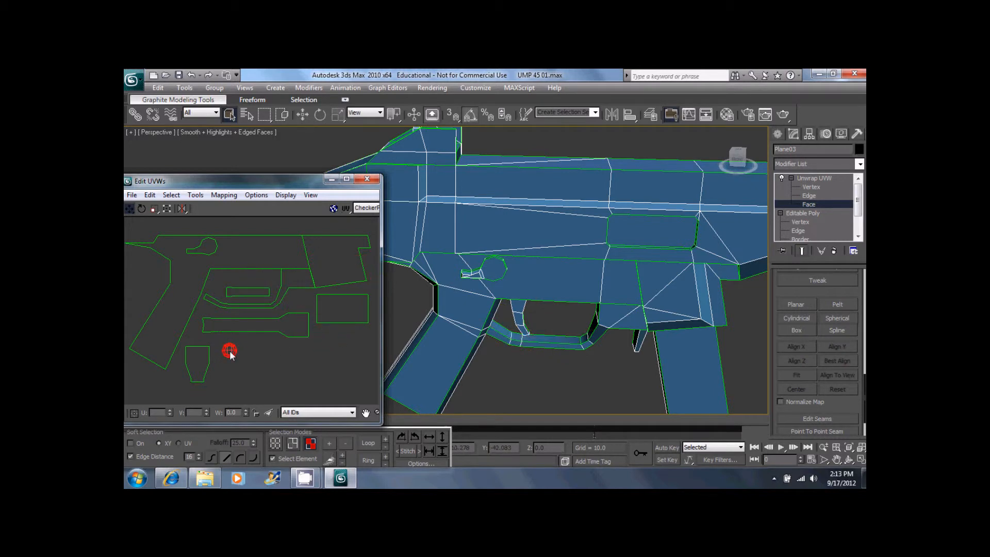
pyautogui.keyDown('alt'); pyautogui.moveTo(534, 324); pyautogui.dragTo(491, 284, button='middle'); pyautogui.keyUp('alt')
pyautogui.click(484, 290)
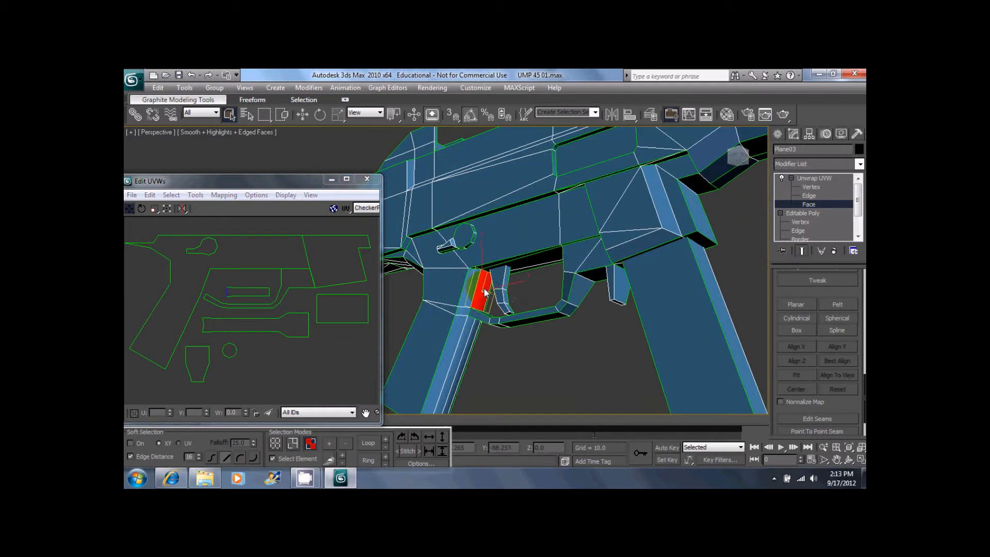
pyautogui.click(796, 305)
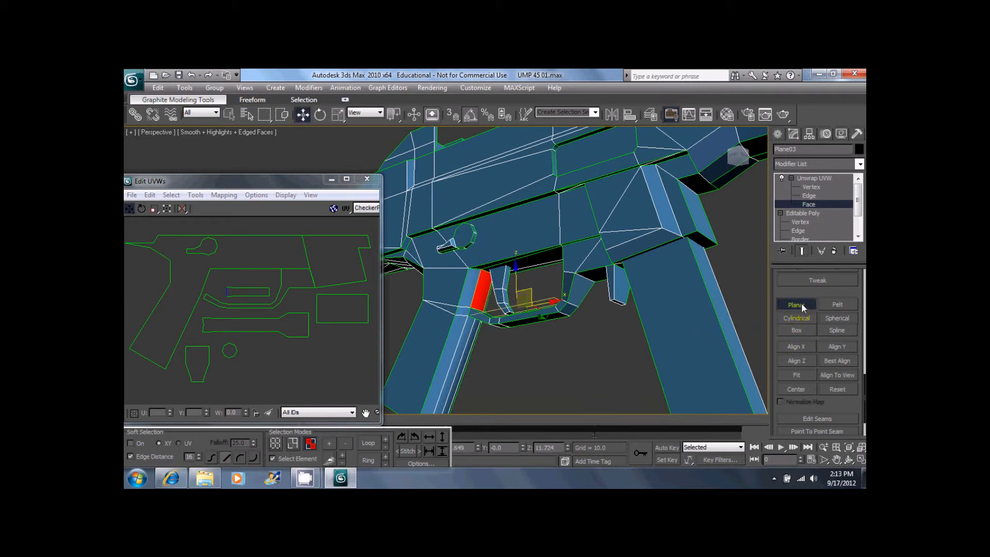
pyautogui.click(796, 304)
pyautogui.scroll(-4, 305, 329)
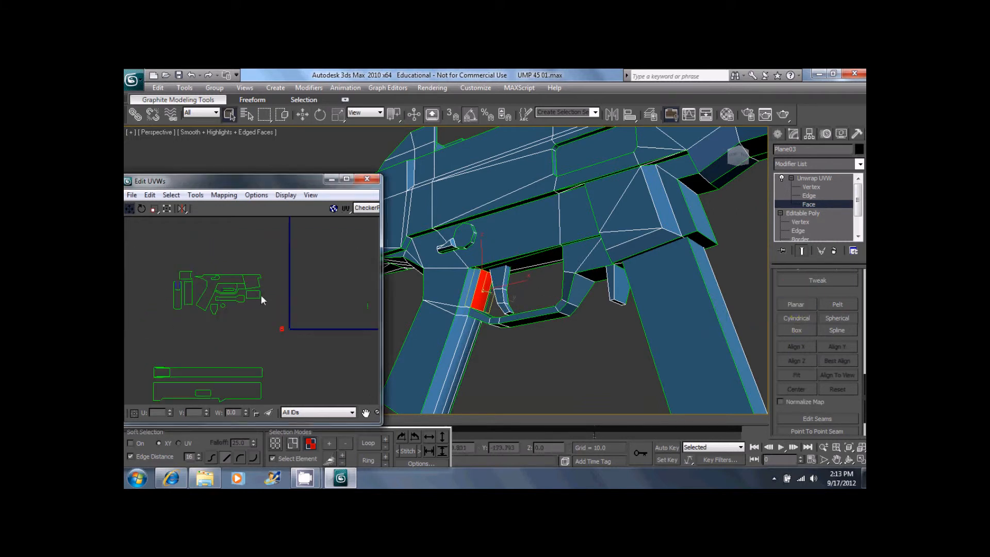
# Planar-map the grip's front strip together with the face behind the trigger aligned to X, and place their shell beside the grip shell group.
pyautogui.moveTo(274, 345); pyautogui.dragTo(298, 252, button='middle')
pyautogui.click(468, 301)
pyautogui.scroll(-3, 285, 317)
pyautogui.moveTo(290, 316); pyautogui.dragTo(312, 329, button='middle')
pyautogui.scroll(4, 253, 289)
pyautogui.click(225, 264)
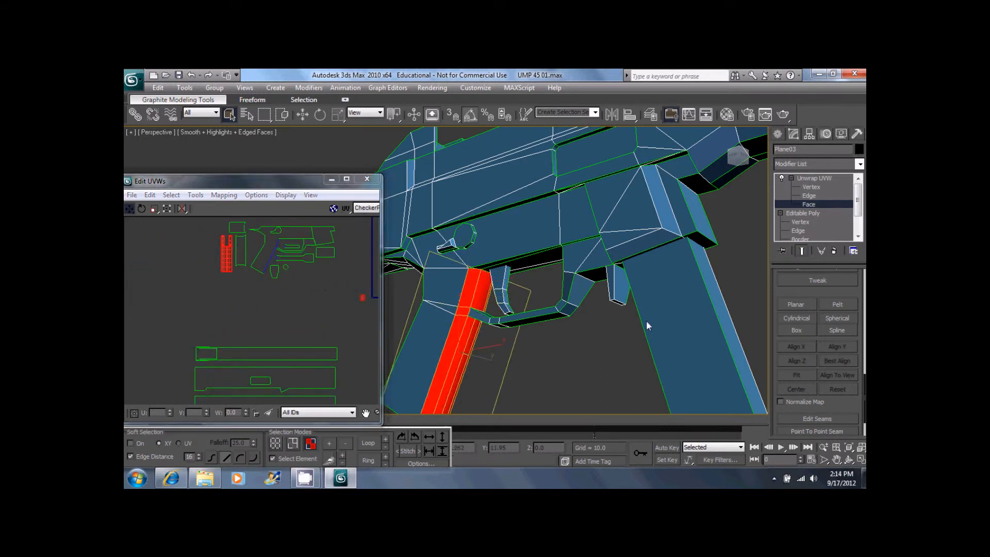
pyautogui.click(796, 304)
pyautogui.click(801, 349)
pyautogui.click(799, 307)
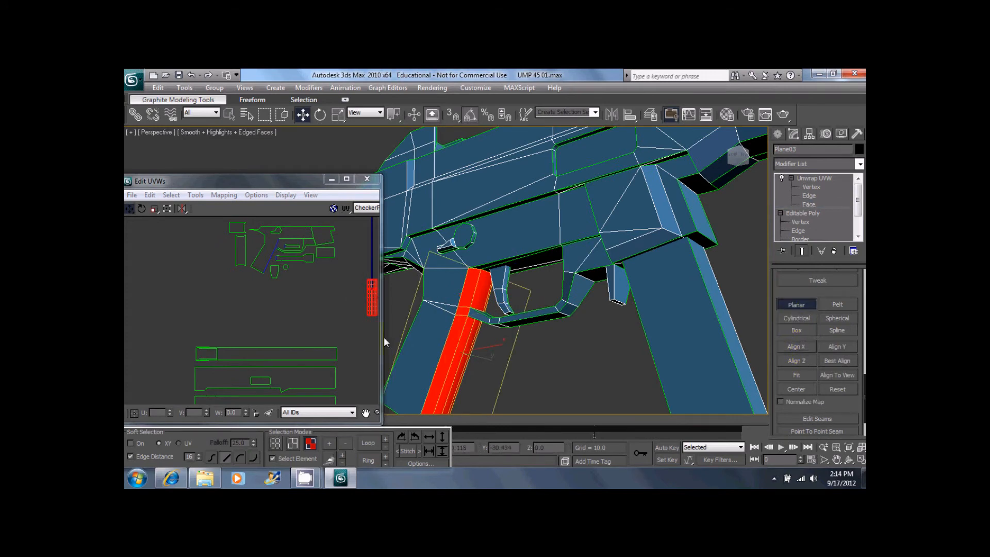
pyautogui.moveTo(376, 310); pyautogui.dragTo(225, 268)
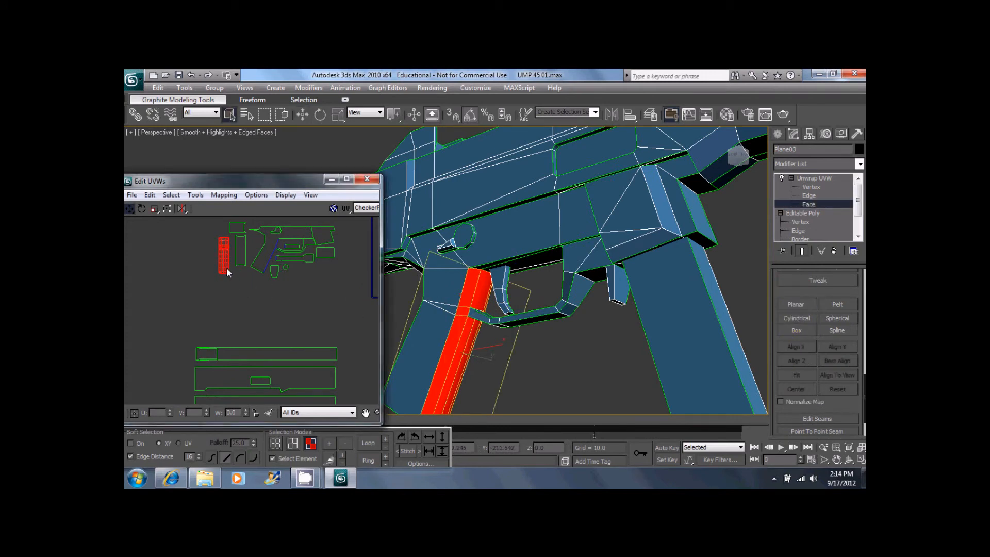
# Planar-map the lower receiver's underside faces above the trigger opening aligned to Z, and place their shell below the lower receiver shells.
pyautogui.keyDown('alt'); pyautogui.moveTo(546, 319); pyautogui.dragTo(530, 263, button='middle'); pyautogui.keyUp('alt')
pyautogui.click(545, 240)
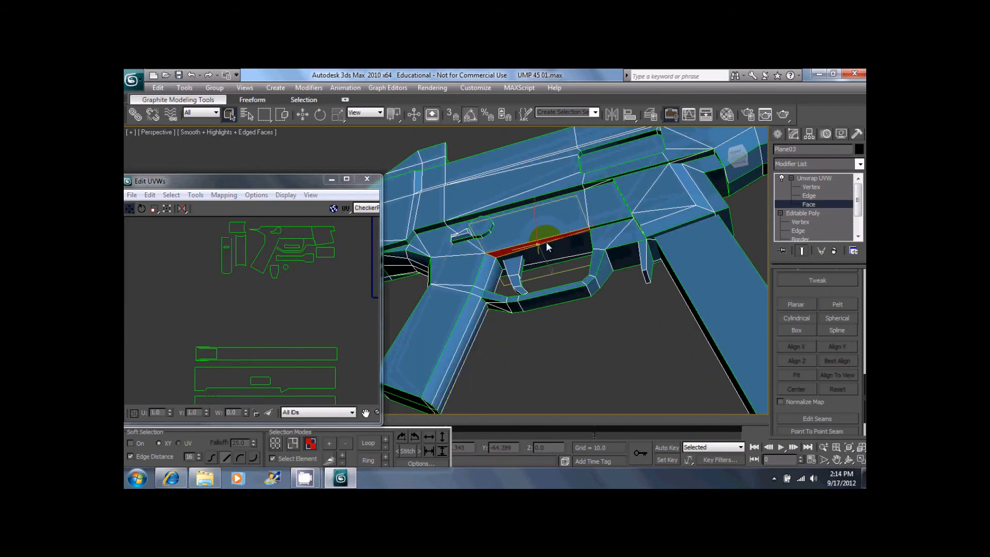
pyautogui.keyDown('ctrl'); pyautogui.click(518, 250); pyautogui.keyUp('ctrl')
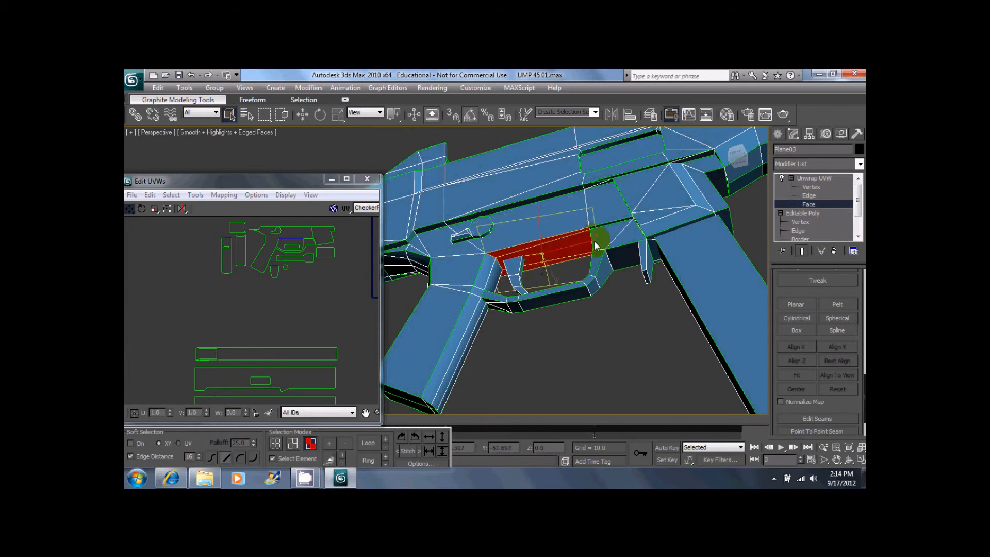
pyautogui.keyDown('alt'); pyautogui.moveTo(599, 227); pyautogui.dragTo(520, 227, button='middle'); pyautogui.keyUp('alt')
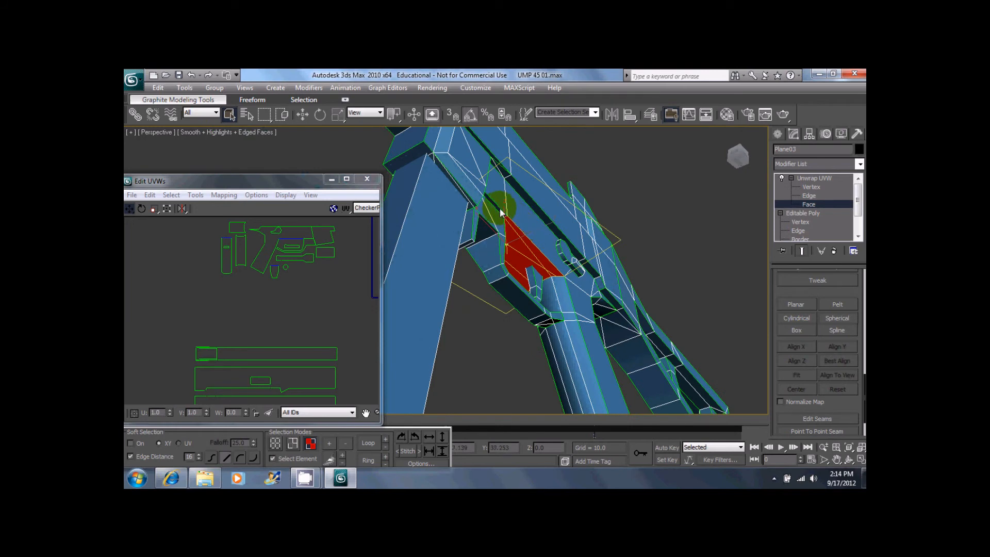
pyautogui.hotkey('ctrl', 'z')
pyautogui.keyDown('ctrl'); pyautogui.click(500, 213); pyautogui.keyUp('ctrl')
pyautogui.hotkey('ctrl', 'z')
pyautogui.click(795, 304)
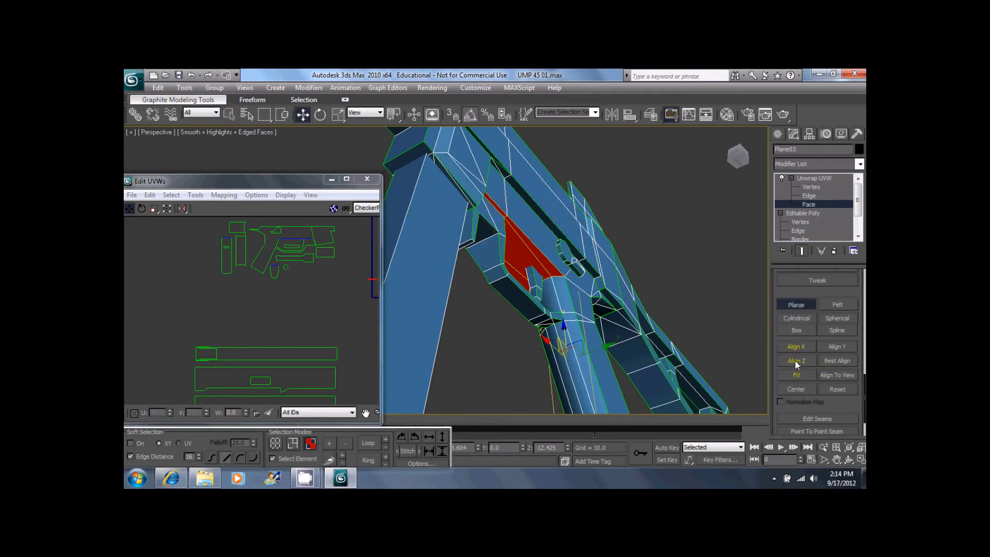
pyautogui.click(796, 304)
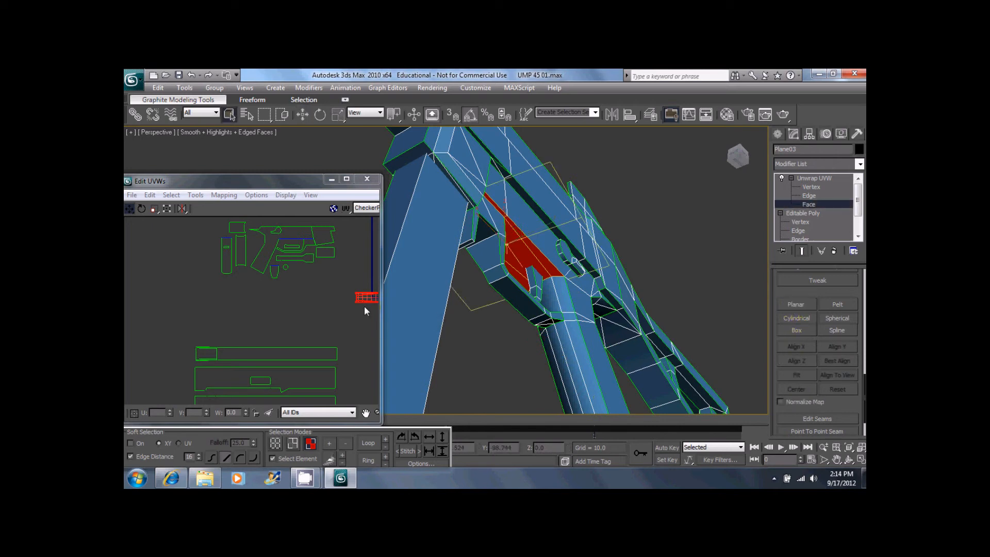
pyautogui.moveTo(375, 300); pyautogui.dragTo(280, 297)
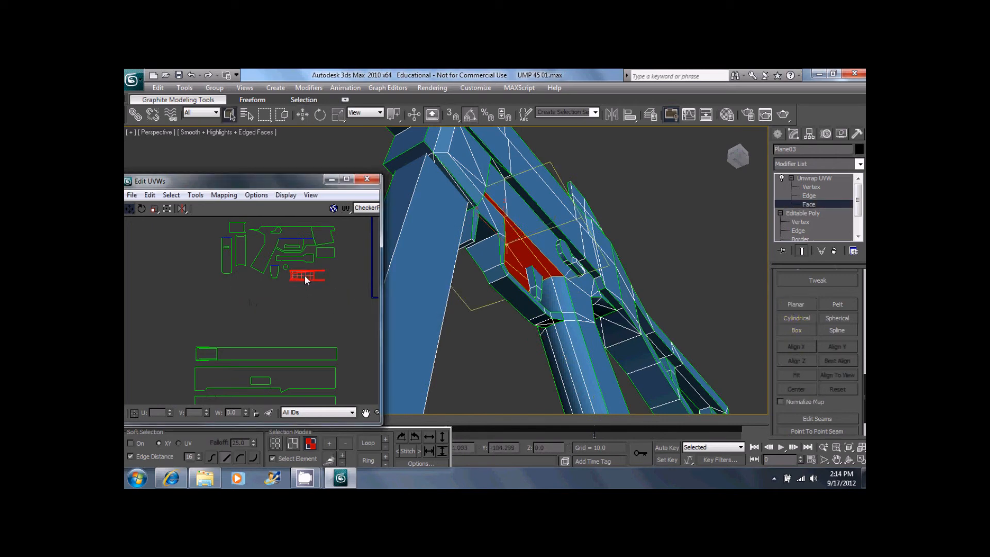